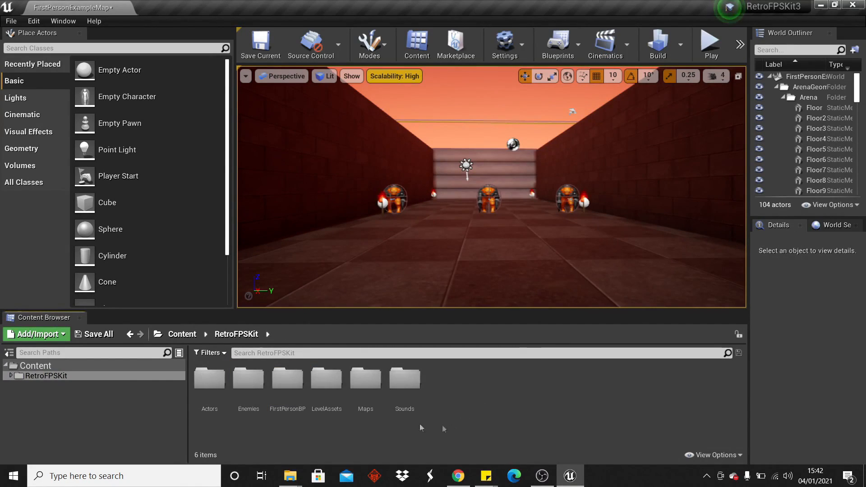
Step: Open the FirstPersonCharacter_BP blueprint from the FirstPersonBP Blueprints folder
double_click(287, 379)
left_click(210, 386)
double_click(210, 387)
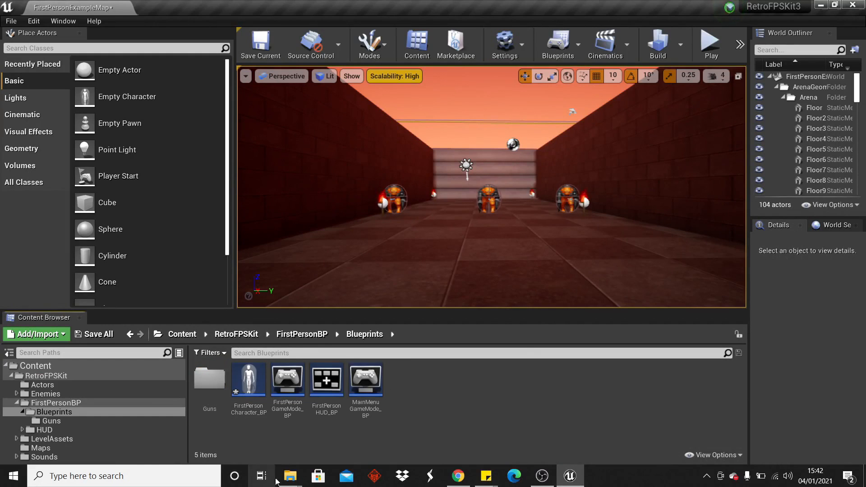
double_click(249, 398)
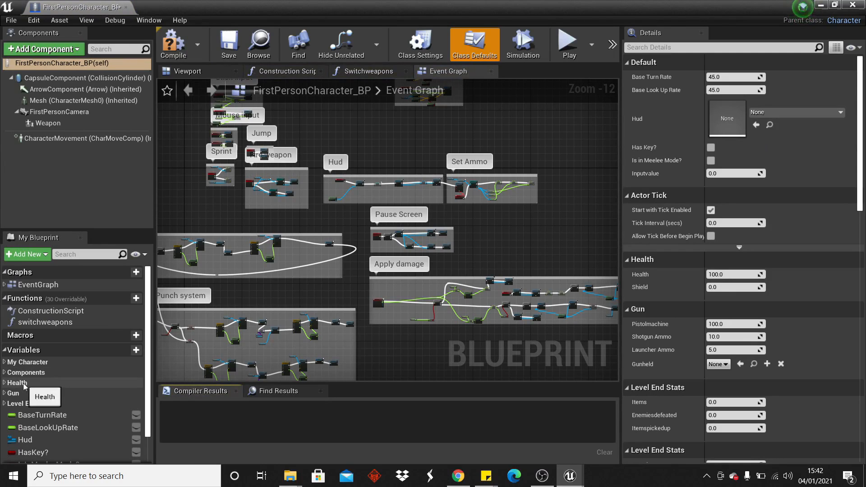
Step: Set the default value of the Shield variable in the Health category to 20
left_click(8, 384)
left_click(5, 383)
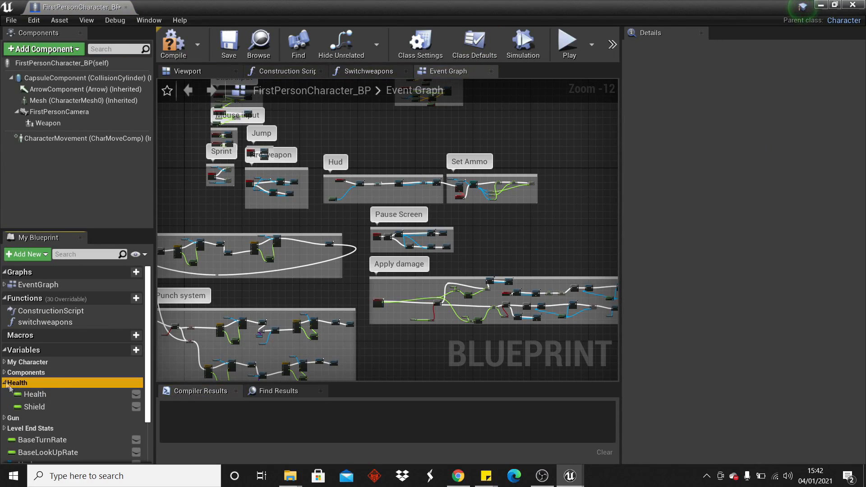
left_click(35, 396)
left_click(45, 407)
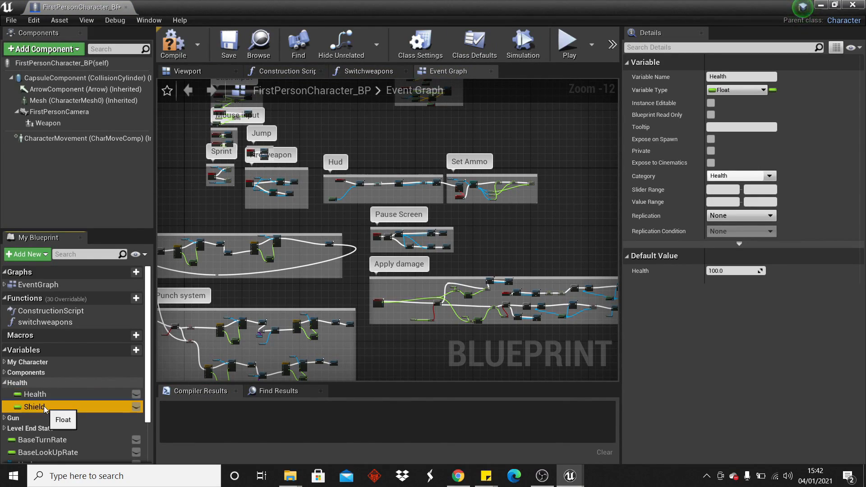
left_click(718, 271)
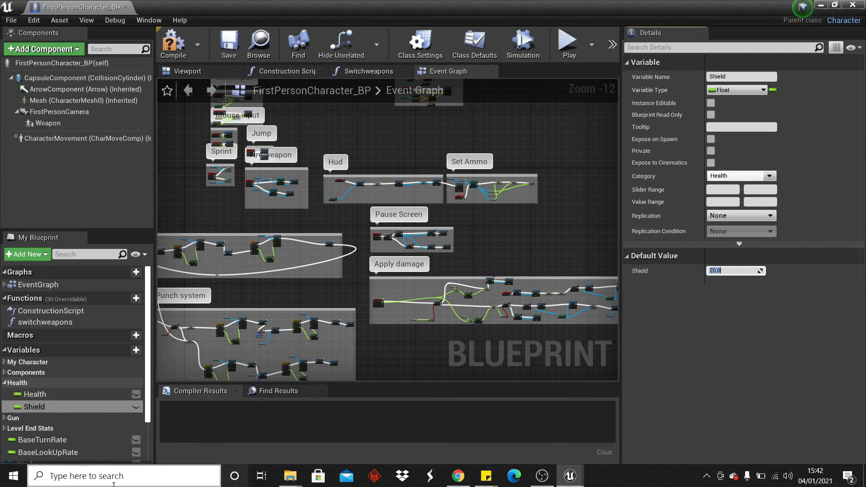
Step: Set the default value of the Health variable to 50 and compile the blueprint
left_click(35, 394)
left_click(726, 270)
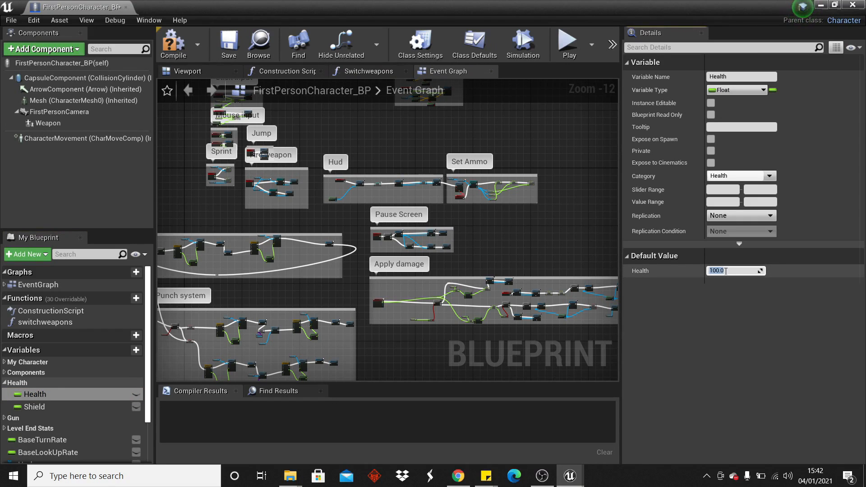
left_click(173, 44)
Step: Play-test the level, walking up to the enemies to check the player's health and shield under attack, and end the session
left_click(820, 5)
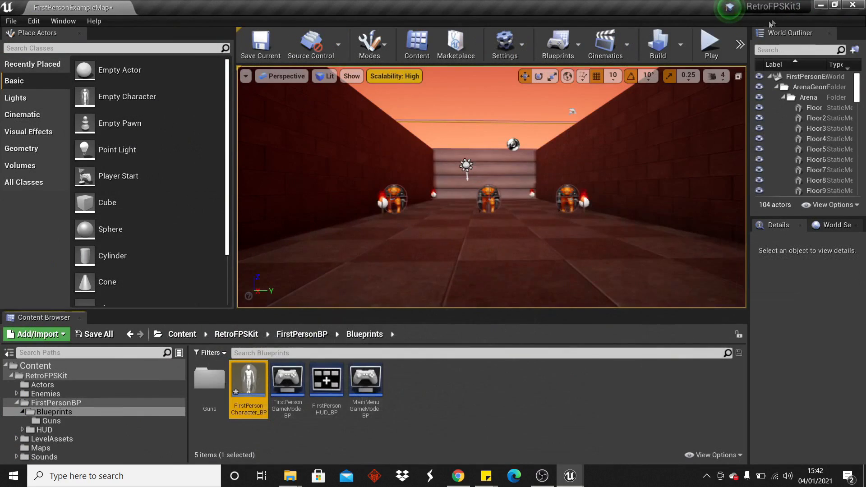
left_click(712, 45)
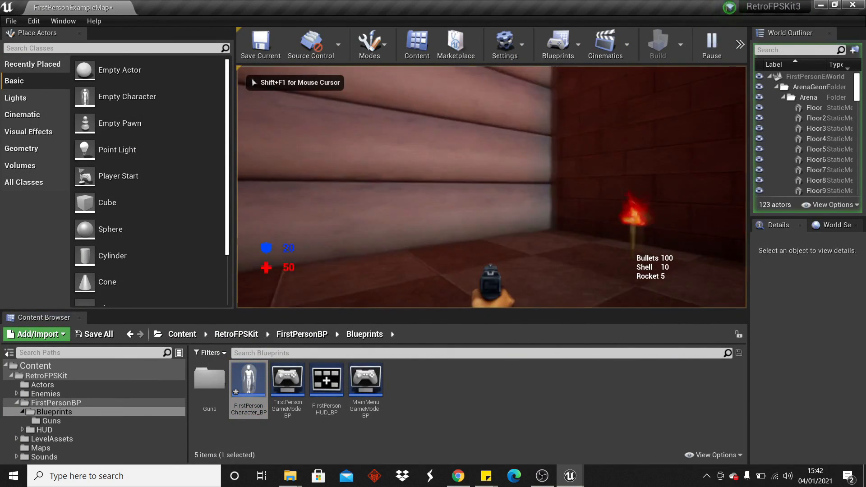
key("w")
key("w")
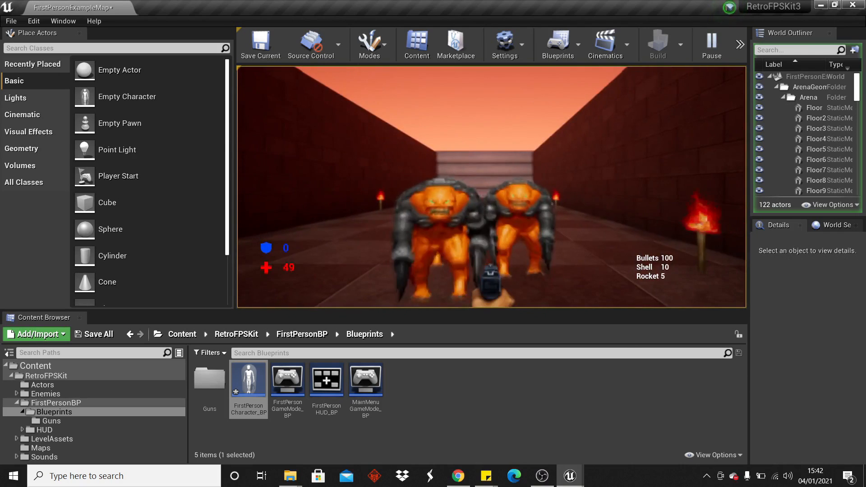
key("Escape")
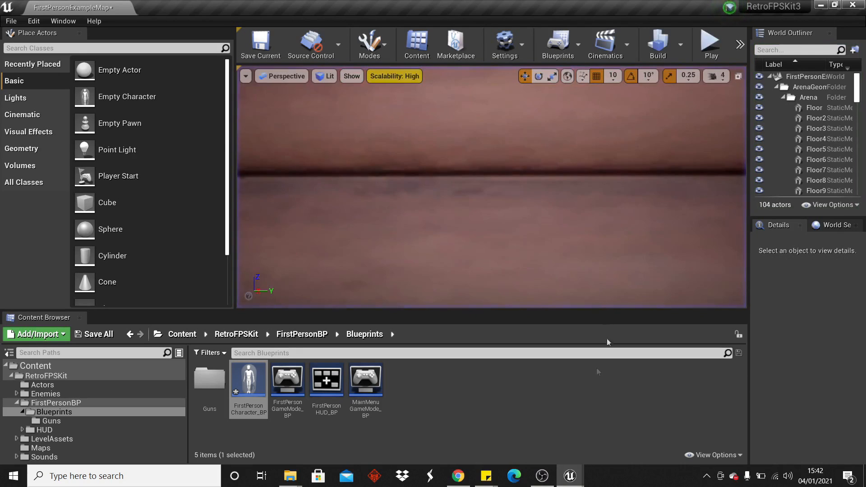
Step: Reopen FirstPersonCharacter_BP and set the Health variable's default value to 500
left_click(246, 387)
double_click(247, 386)
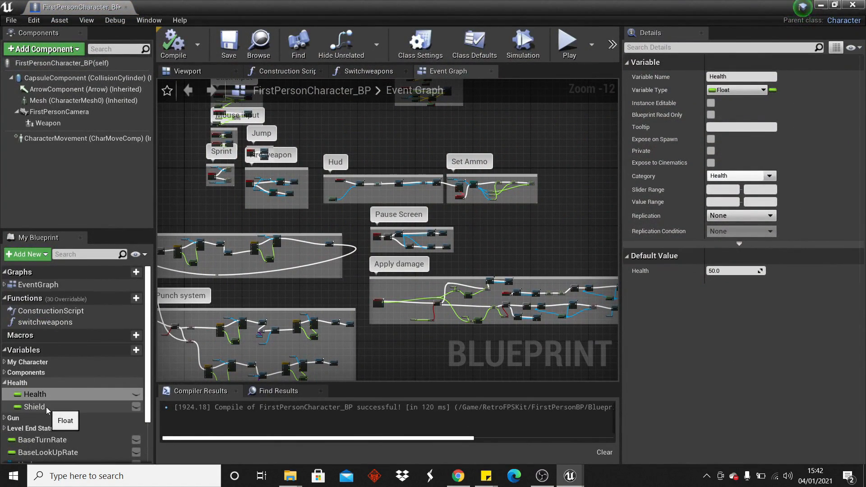
left_click(718, 271)
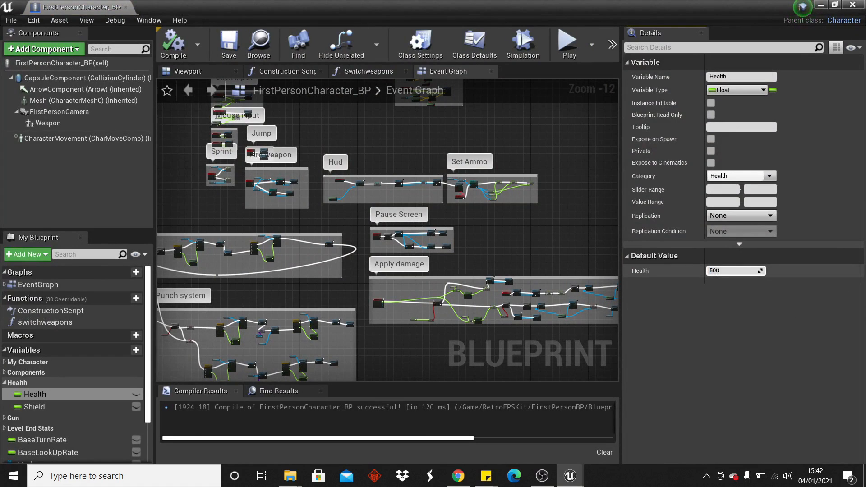
Step: Set the Shield variable's default value to 500
left_click(41, 407)
left_click(731, 270)
type("5")
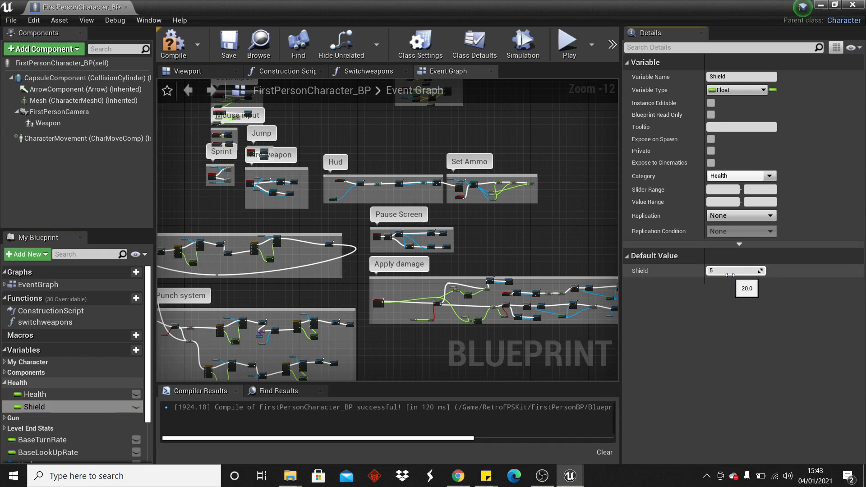
key("Return")
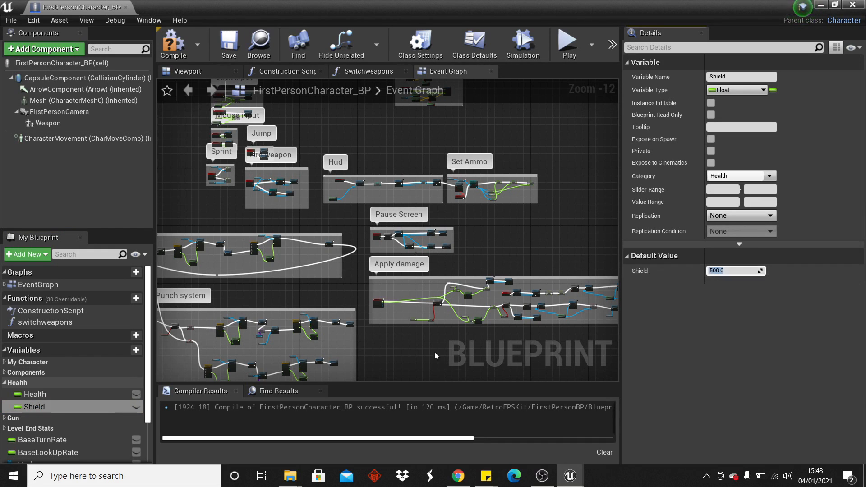
Step: In the Apply damage section, set the Max of the Clamp node feeding the Shield setter to 500
scroll(402, 265, "up", 2)
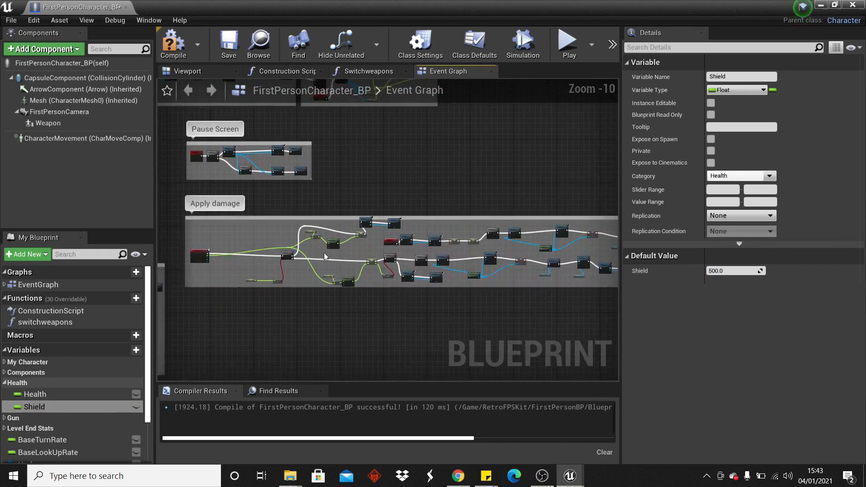
scroll(324, 253, "up", 8)
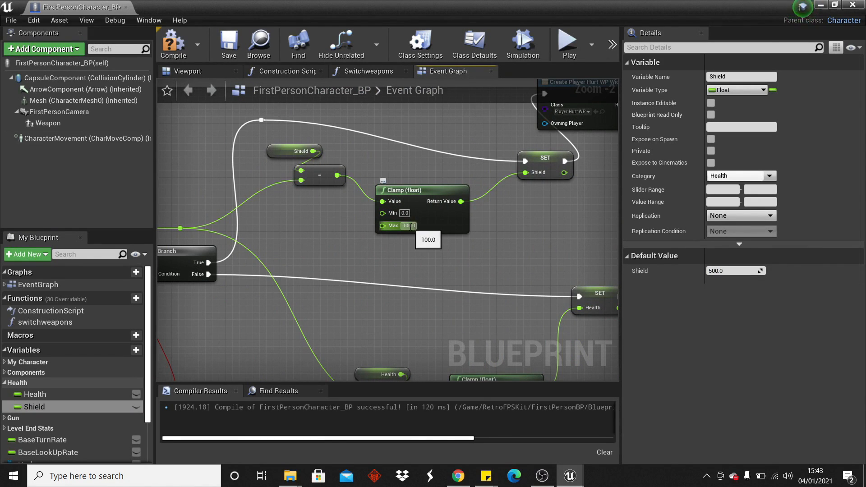
left_click(410, 226)
type("5000")
key("Return")
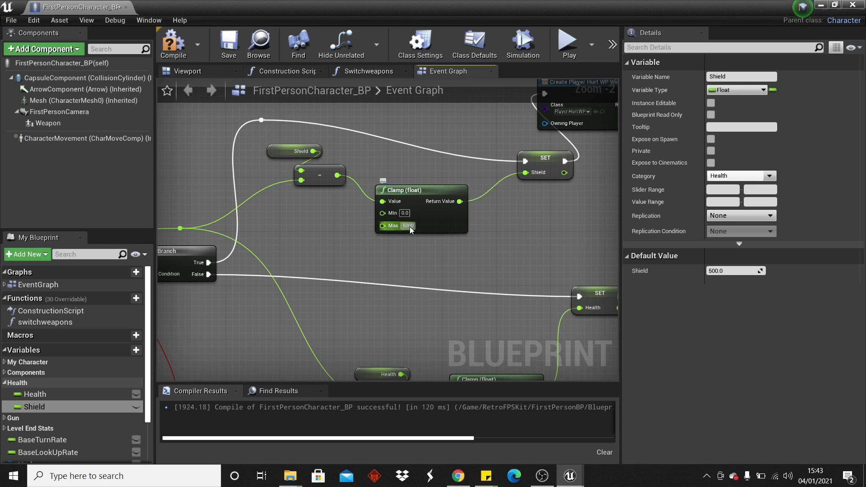
left_click(410, 226)
Step: Set the Max of the Clamp node feeding the Health setter to 500 and compile the blueprint
right_click_drag(256, 180, 210, 76)
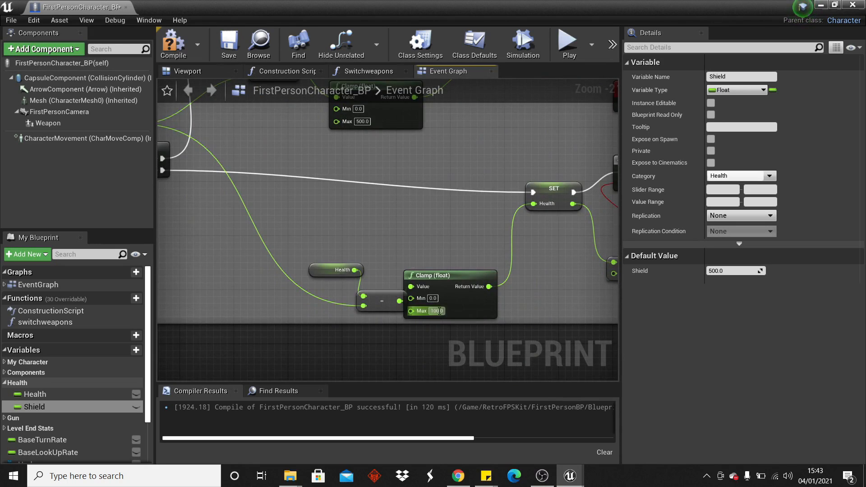
type("500")
left_click(173, 43)
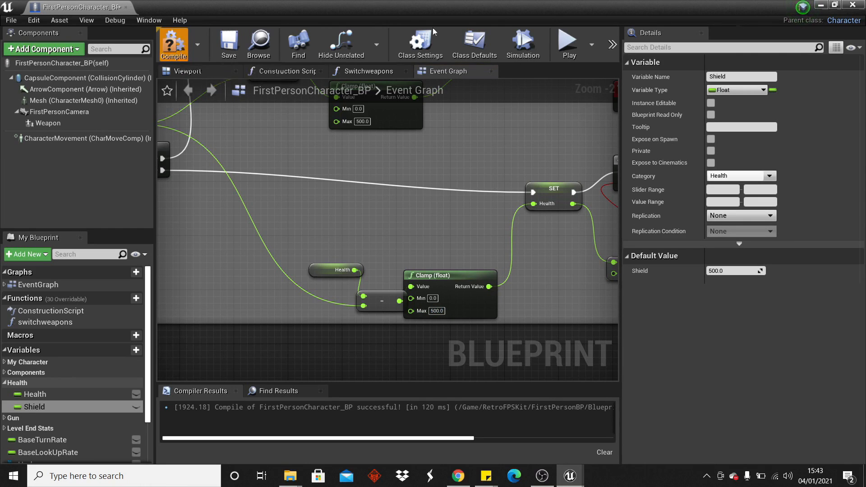
Step: Play-test the level briefly to check the starting health and shield on the HUD
left_click(820, 4)
left_click(710, 44)
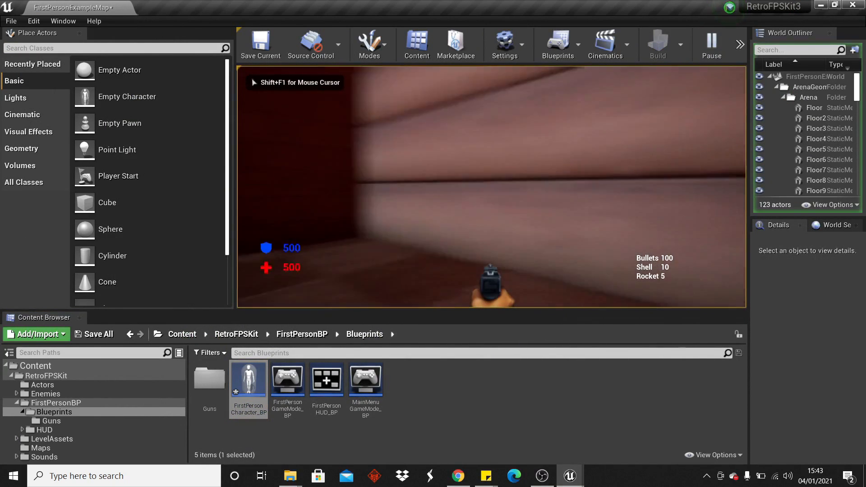
key("Escape")
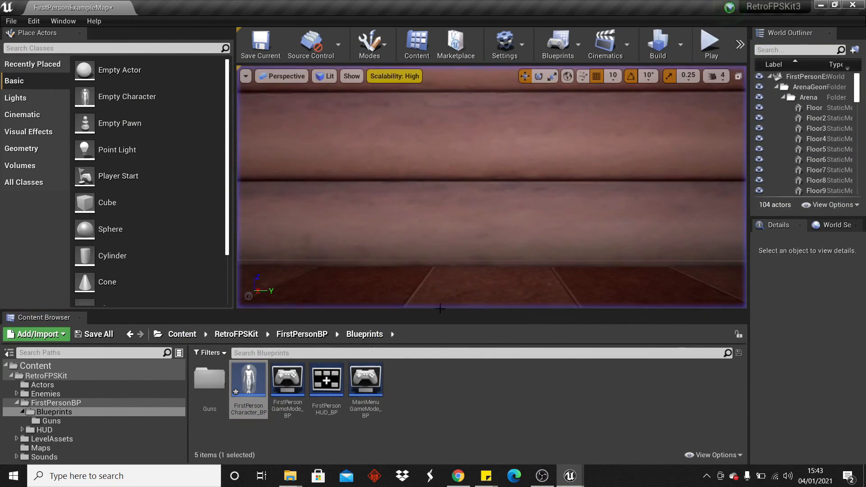
Step: Reopen FirstPersonCharacter_BP and set the default value of the pistolmachine variable in the Gun category to 300
double_click(253, 383)
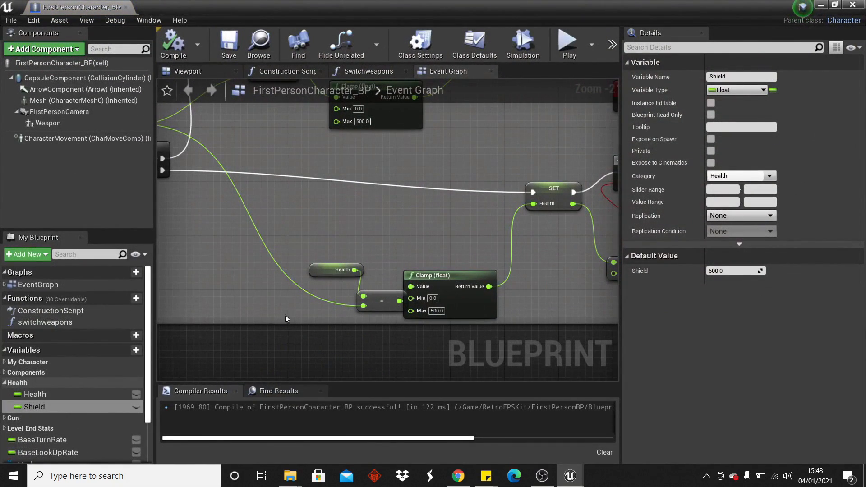
left_click(7, 420)
scroll(91, 392, "down", 3)
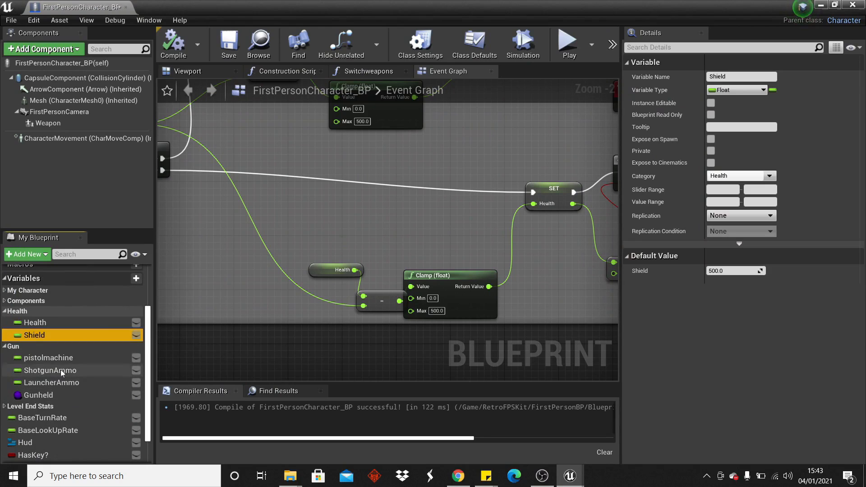
left_click(67, 359)
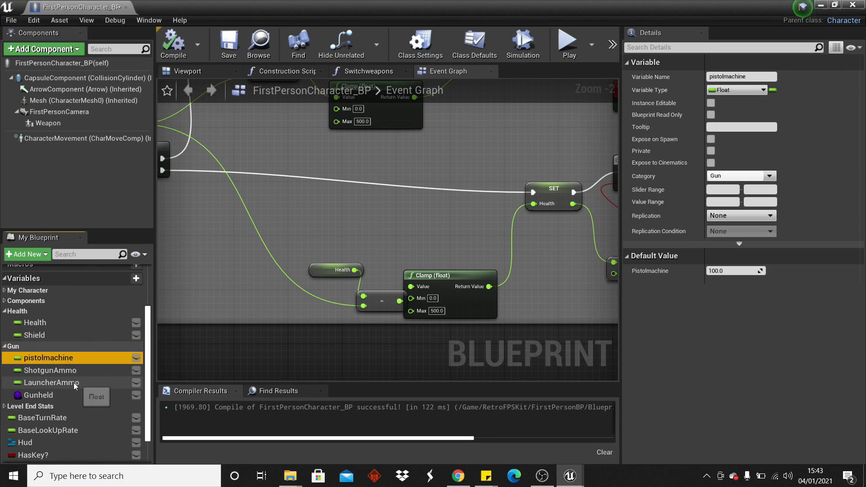
left_click(734, 270)
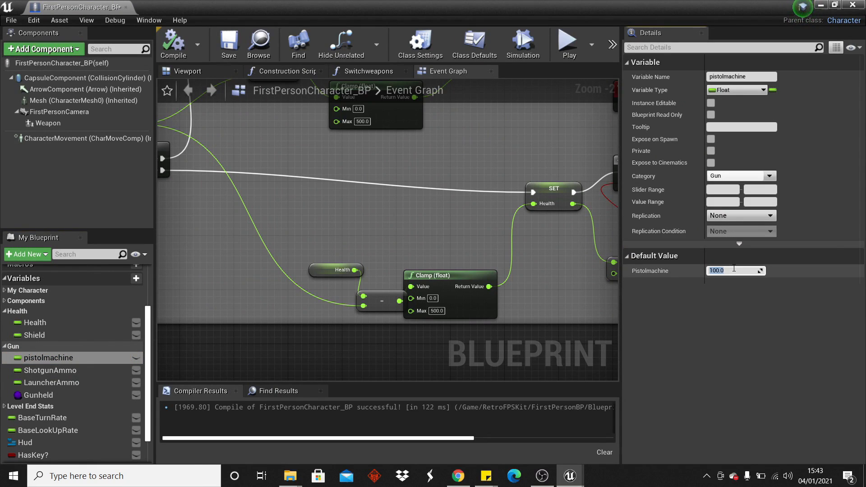
type("300")
key("Return")
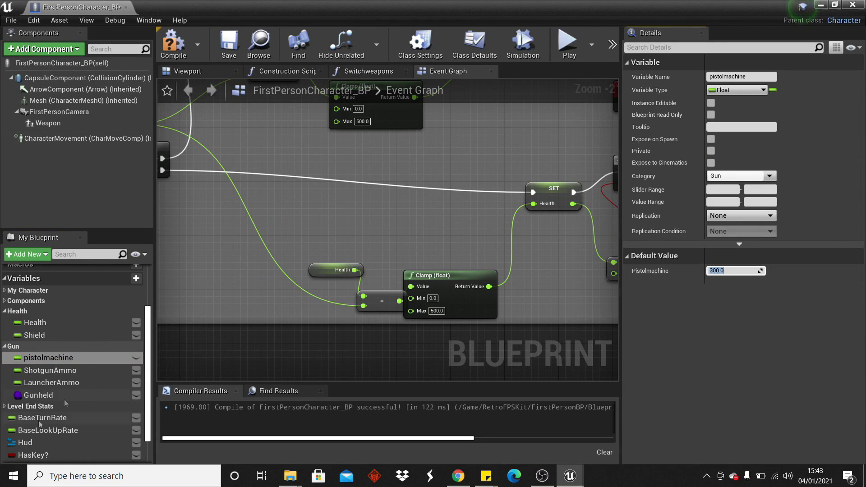
Step: Set the default values of ShotgunAmmo to 30 and LauncherAmmo to 10, and compile the blueprint
left_click(33, 373)
key("Return")
left_click(76, 383)
left_click(714, 270)
type("10")
key("Return")
left_click(173, 42)
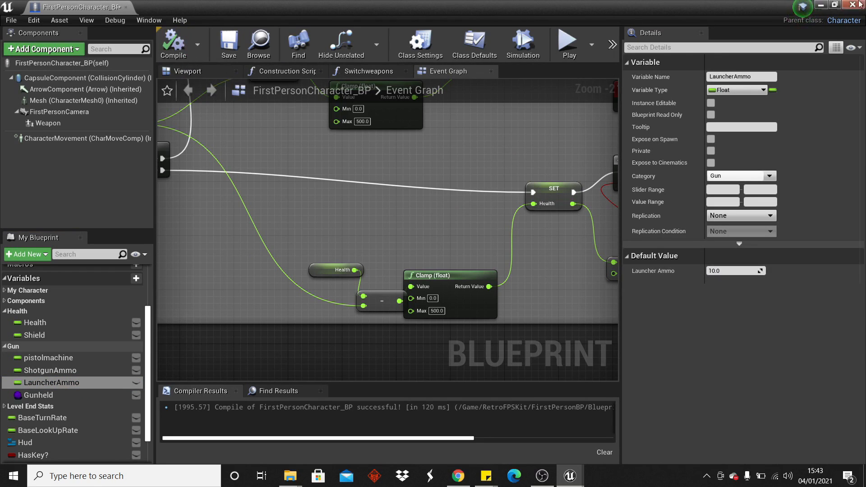
Step: Play-test the level, switching weapons and firing the shotgun and rocket launcher at the enemies to check the ammo counts
left_click(820, 4)
left_click(708, 44)
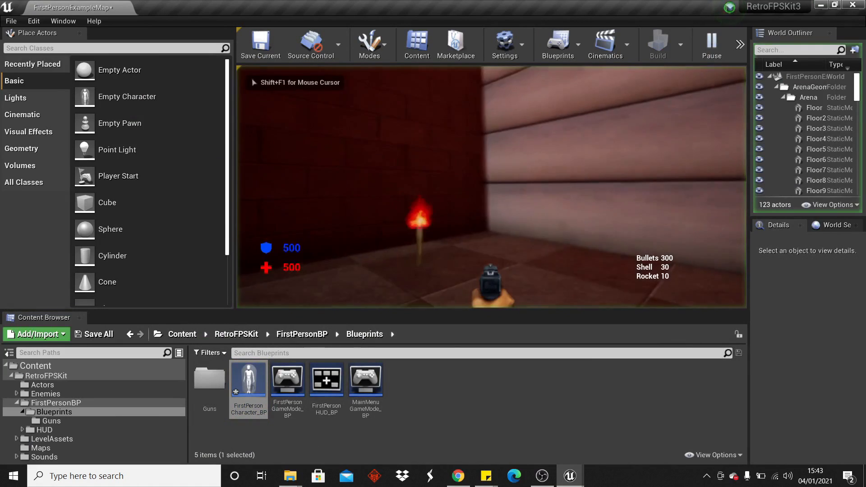
key("3")
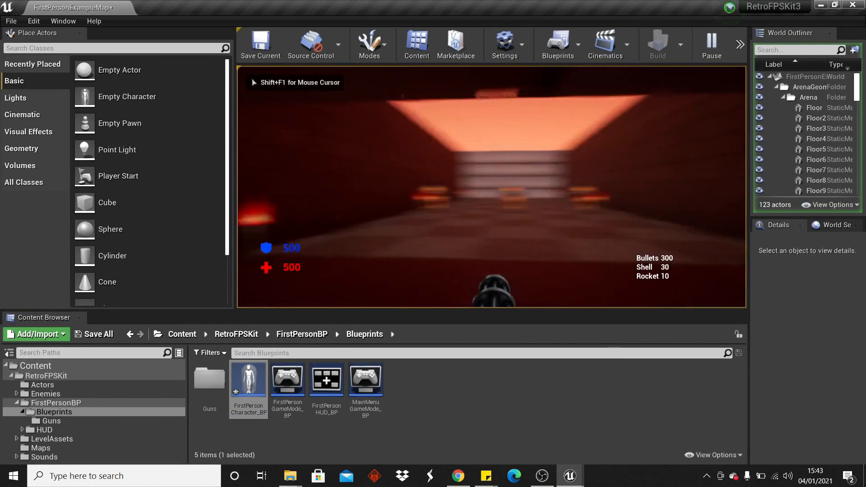
key("w")
key("2")
left_click(492, 187)
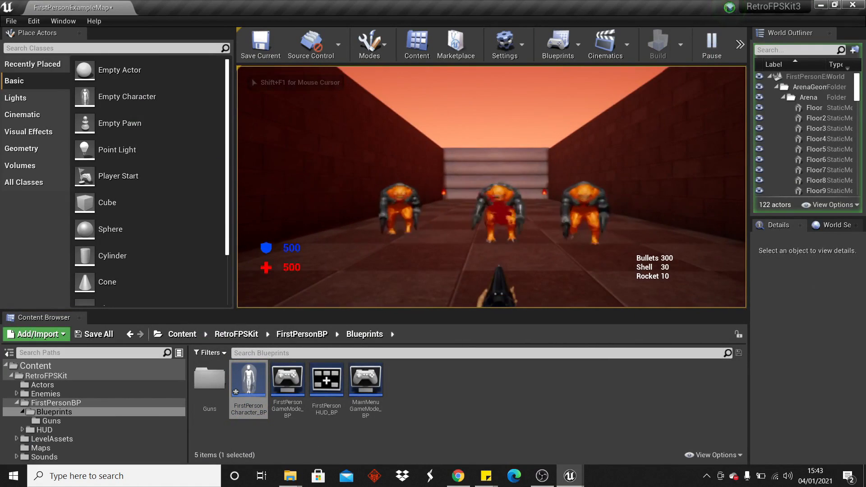
key("s")
key("4")
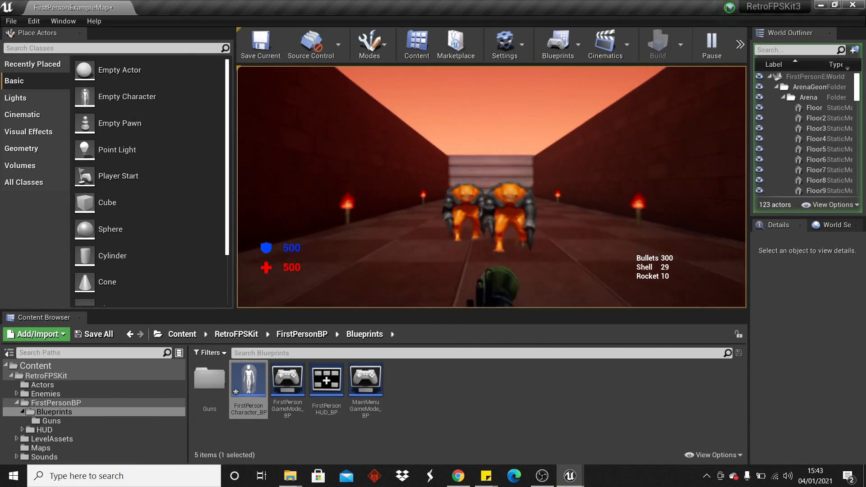
left_click(492, 186)
key("w")
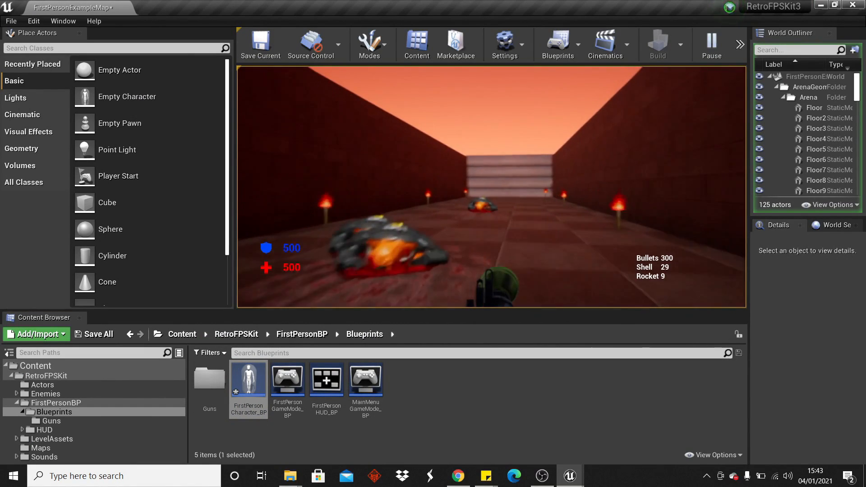
key("Escape")
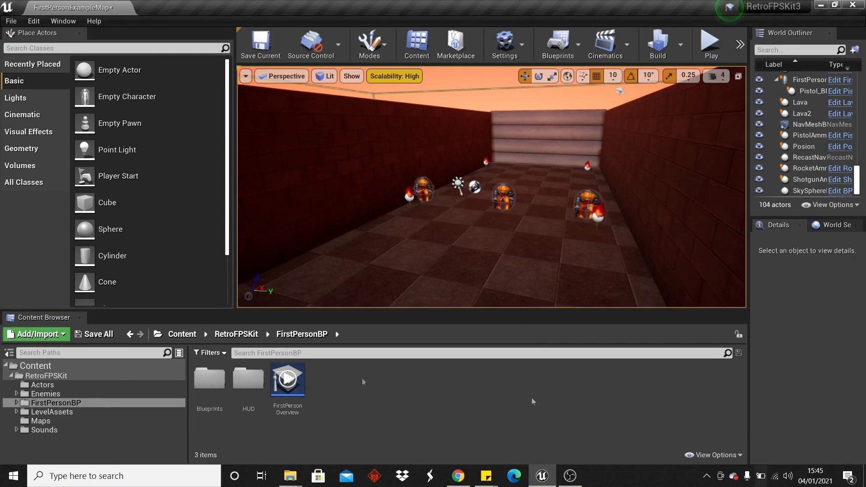
Step: Place a ShotgunAmmo_BP and a PistolAmmo_BP pickup from the Actors folder on the arena floor in front of the enemies
left_click(61, 386)
scroll(430, 386, "down", 1)
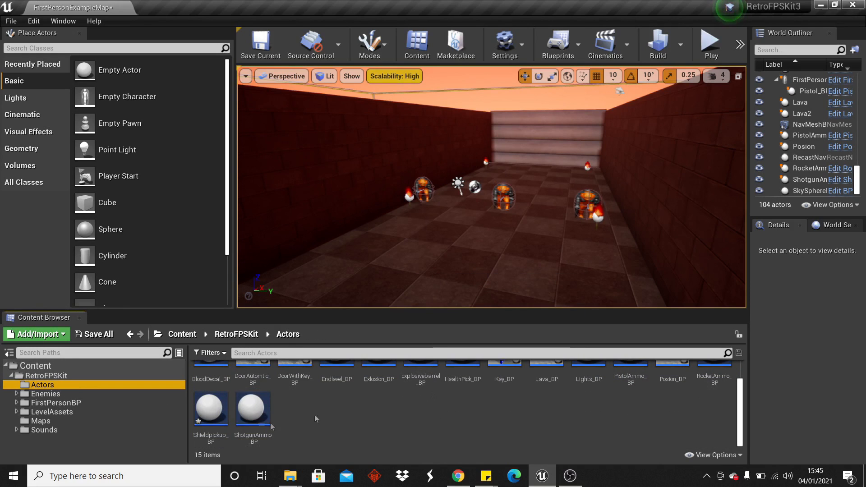
left_click_drag(253, 408, 344, 273)
scroll(526, 383, "up", 1)
left_click_drag(631, 380, 476, 239)
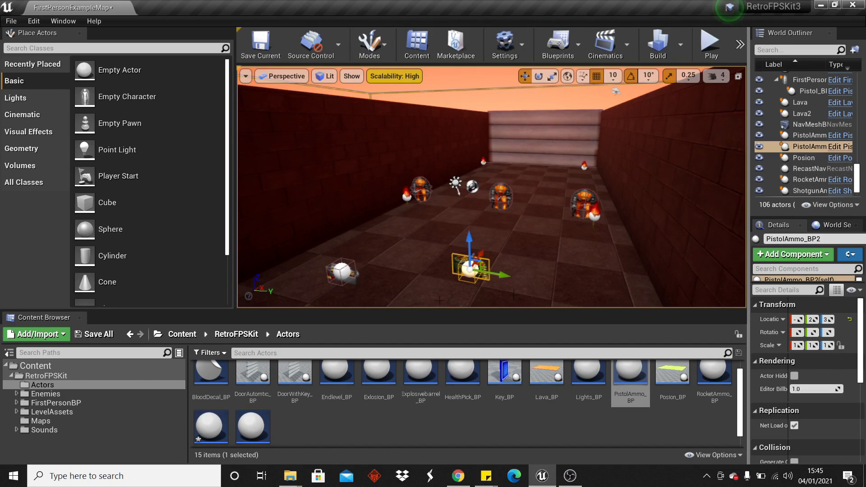
Step: Open PistolAmmo_BP and set the amount added to Pistol/Machine Ammo in the Pistol Ammo Pickup nodes to 50
left_click(843, 148)
scroll(300, 222, "up", 3)
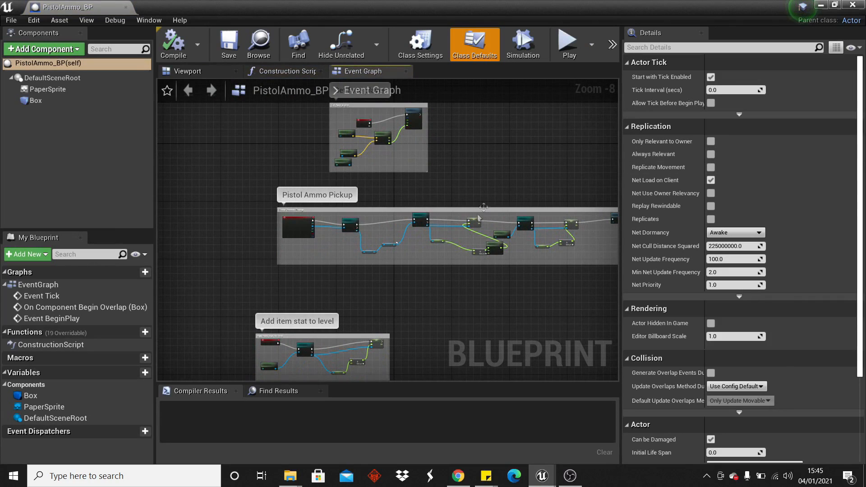
scroll(464, 243, "up", 6)
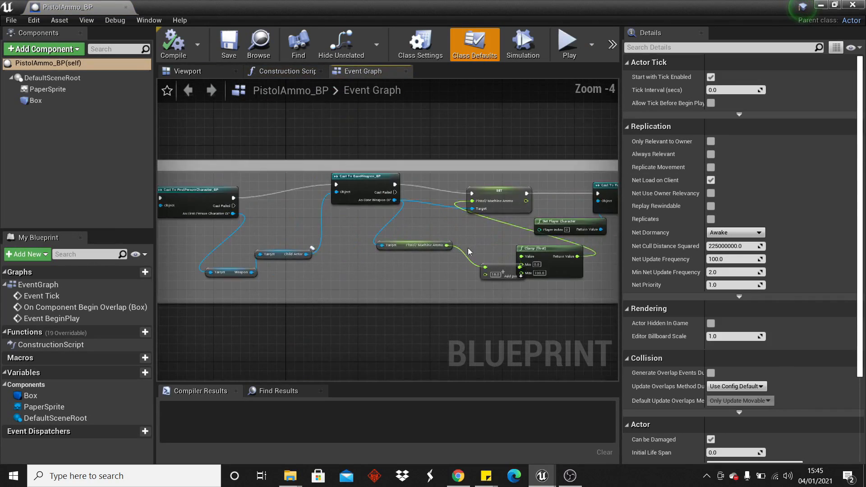
left_click_drag(470, 229, 428, 228)
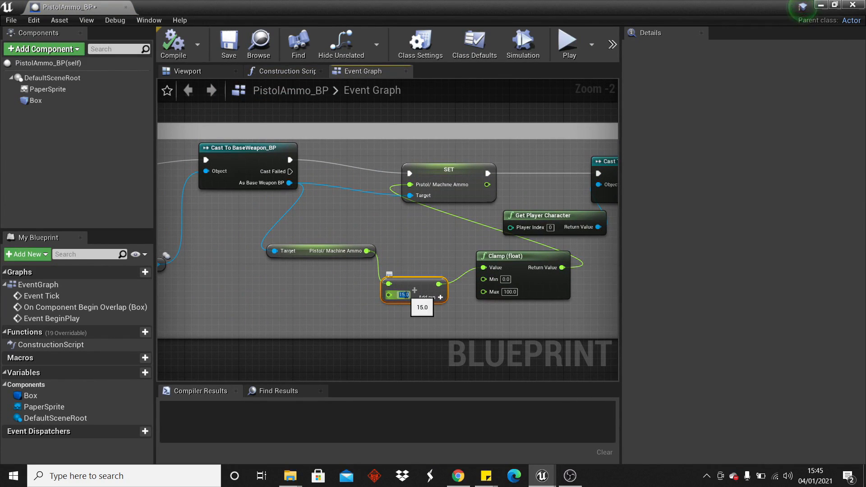
type("0")
key("Return")
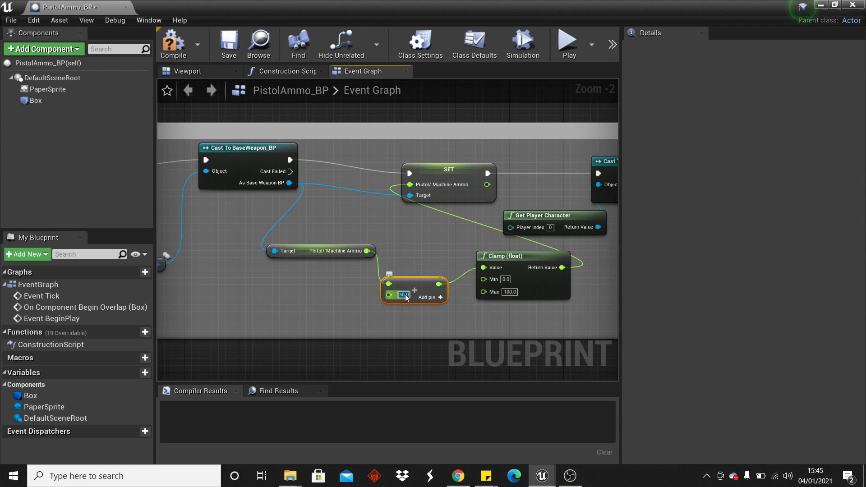
Step: Set the Max of the pickup's Clamp (float) node to 500 and compile PistolAmmo_BP
right_click_drag(518, 273, 426, 277)
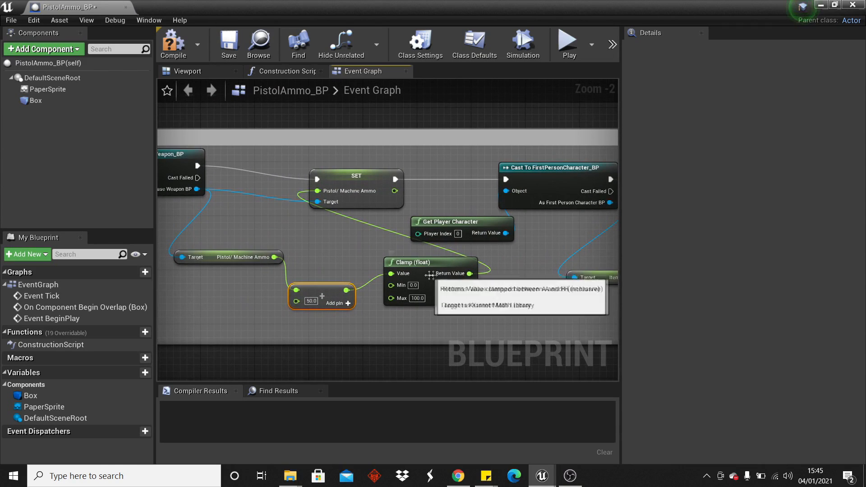
left_click_drag(430, 267, 442, 277)
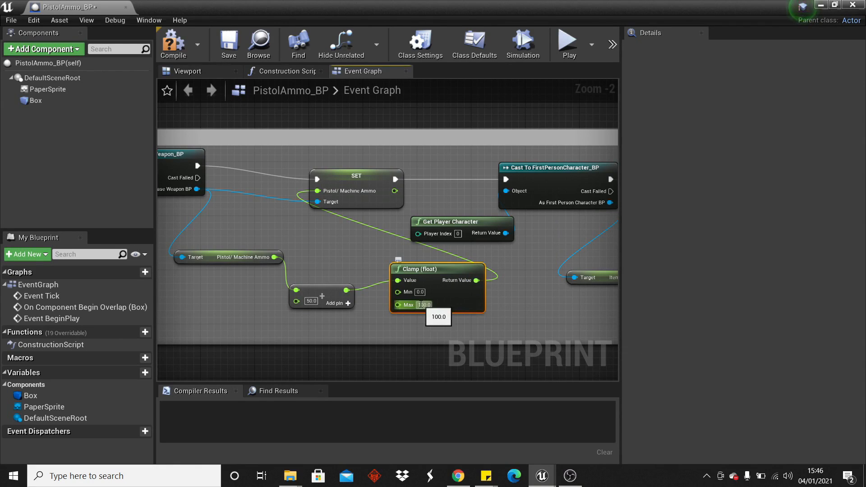
type("500")
key("Return")
key("F7")
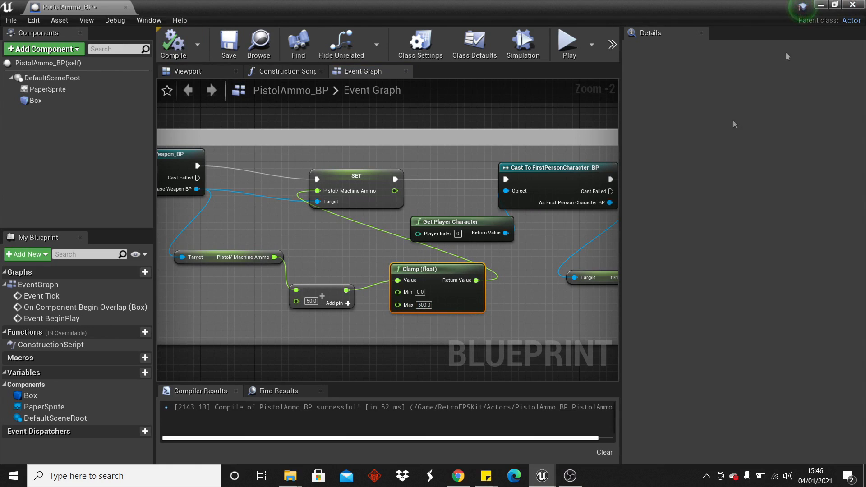
Step: Set the Max of the Clamp (float) node to 10 and compile the blueprint
left_click(427, 305)
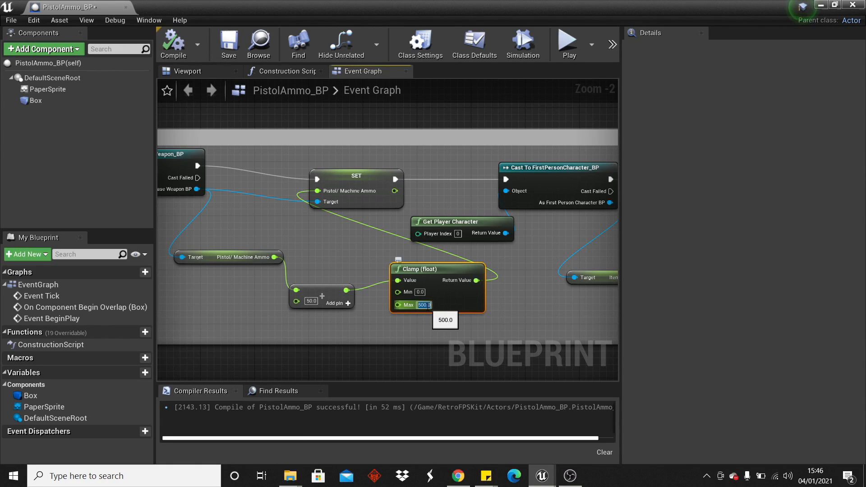
type("10")
key("Return")
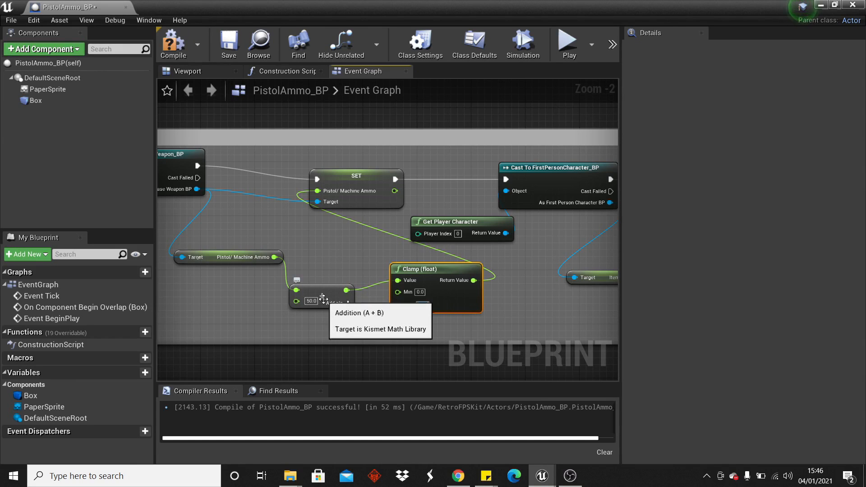
left_click(189, 47)
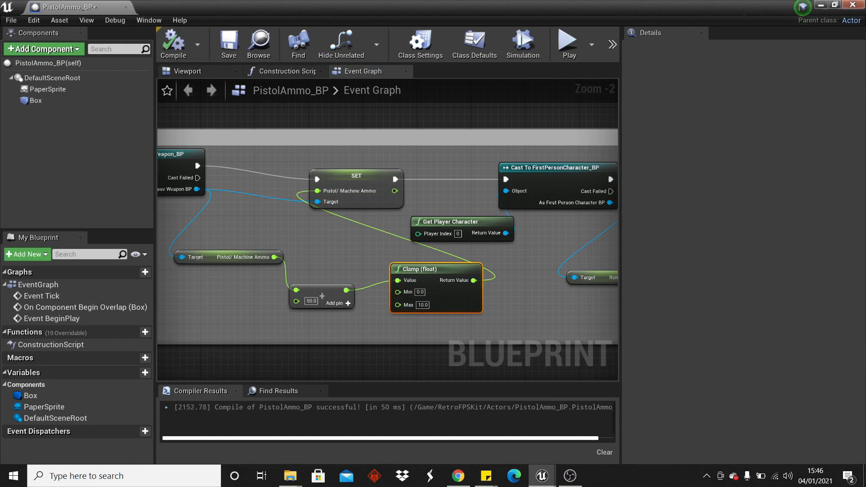
Step: Place another PistolAmmo_BP on the floor near the player start and play-test the level by walking over the pickup
left_click(822, 4)
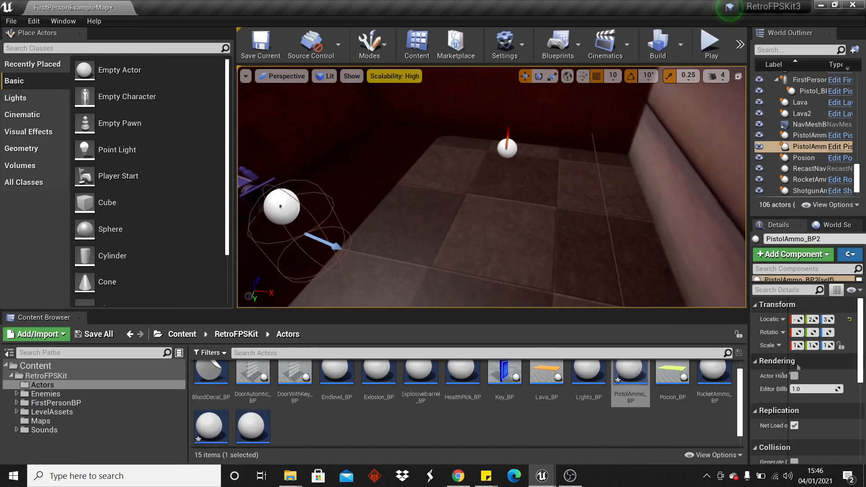
left_click_drag(630, 374, 562, 221)
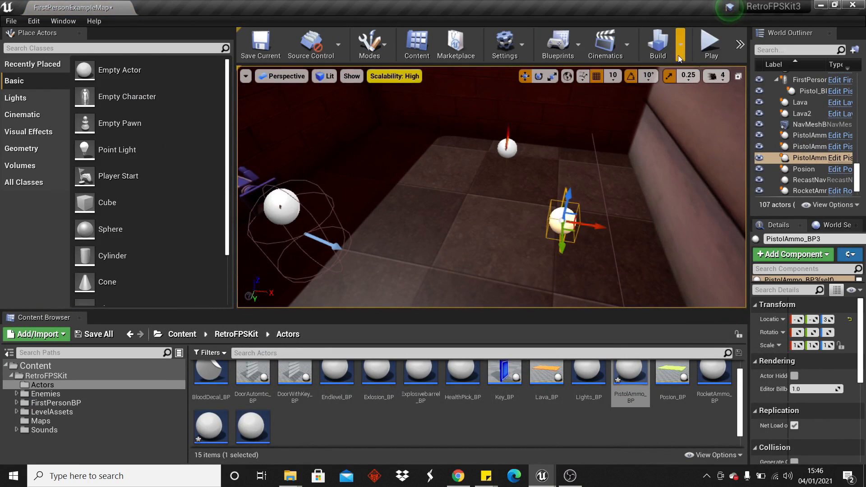
left_click(711, 45)
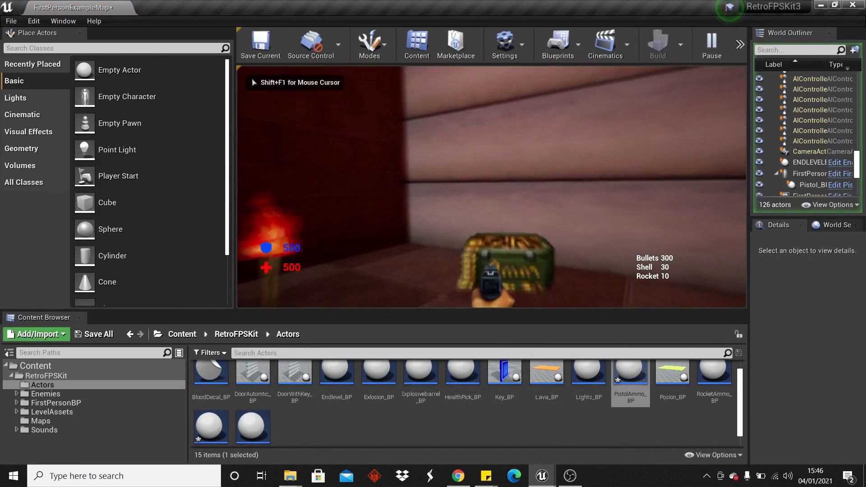
key("w")
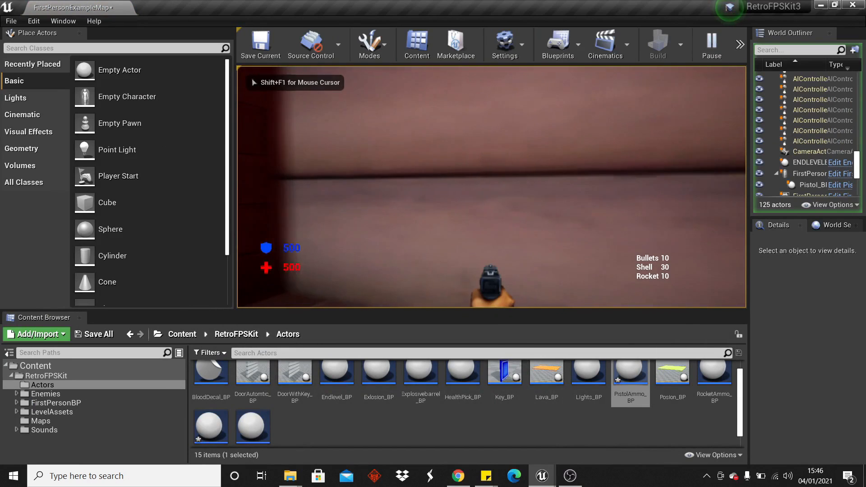
key("Escape")
Step: Reopen PistolAmmo_BP, set the Clamp (float) node's Max to 500, compile and close the blueprint
double_click(629, 375)
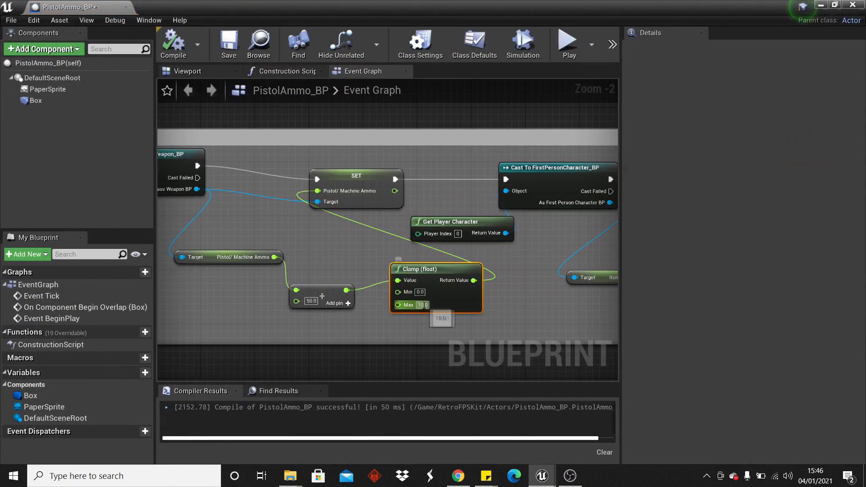
type("500")
key("Return")
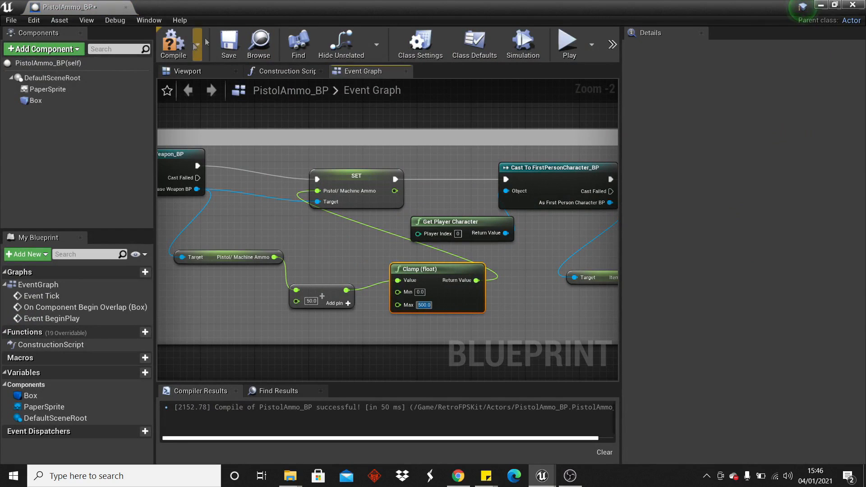
left_click(173, 42)
left_click(853, 5)
Step: Open Shieldpickup_BP from the Actors folder for a brief look and return to the level
scroll(421, 410, "down", 1)
scroll(457, 402, "up", 2)
double_click(211, 408)
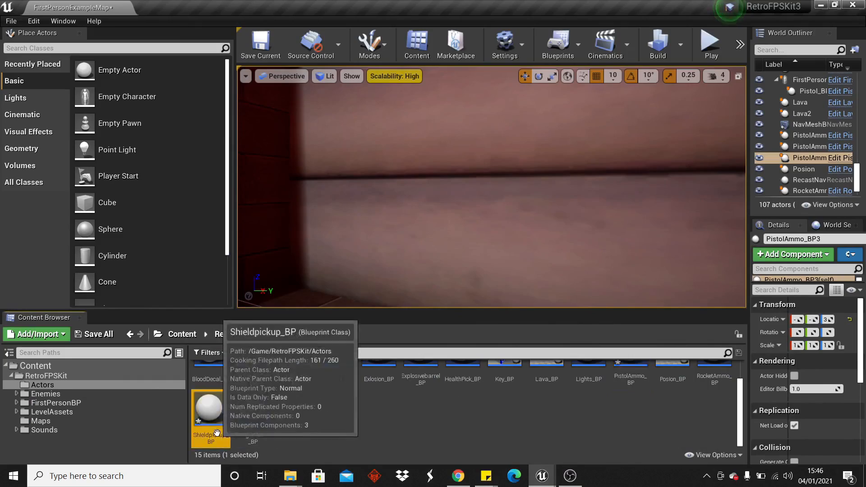
left_click(821, 5)
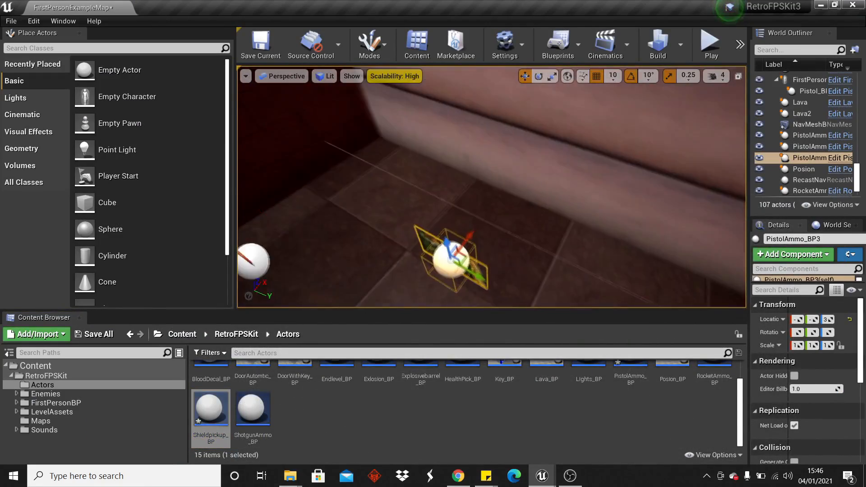
Step: Play-test the level near the newly placed pistol ammo pickup to check how the camera looks around
left_click_drag(464, 238, 473, 208)
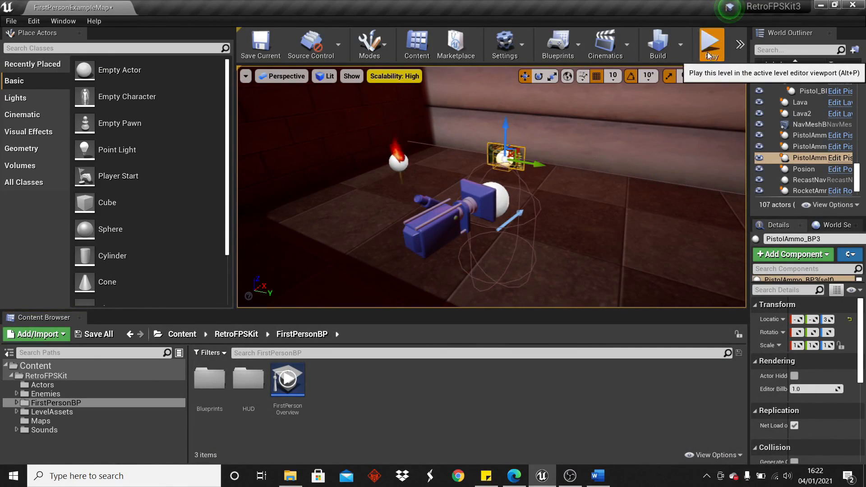
left_click(710, 63)
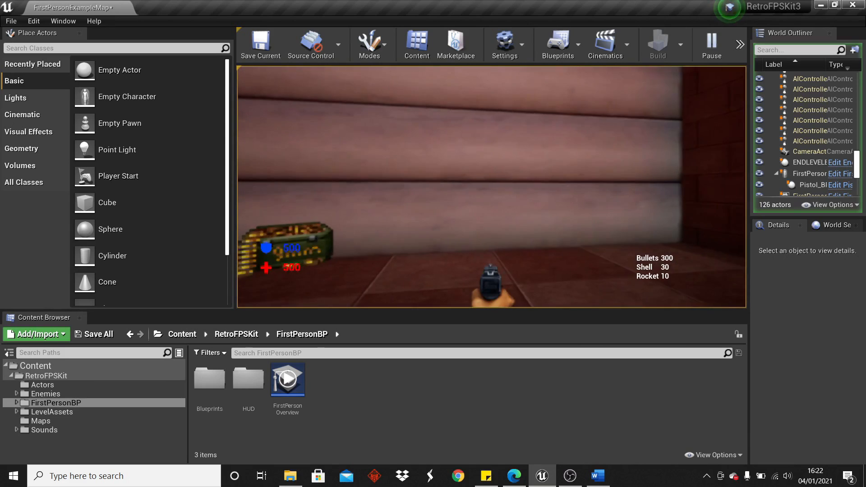
key("Escape")
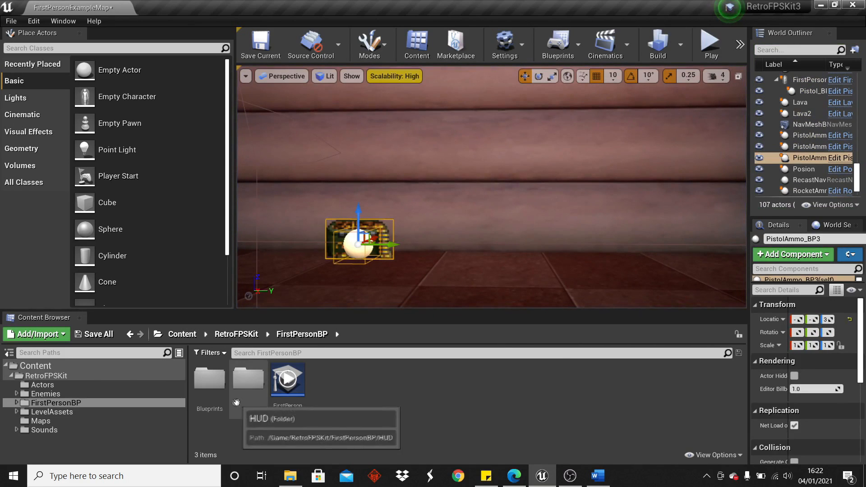
Step: Disable Use Pawn Control Rotation on the FirstPersonCamera in FirstPersonCharacter_BP and play-test the level
double_click(210, 380)
left_click(249, 387)
double_click(253, 413)
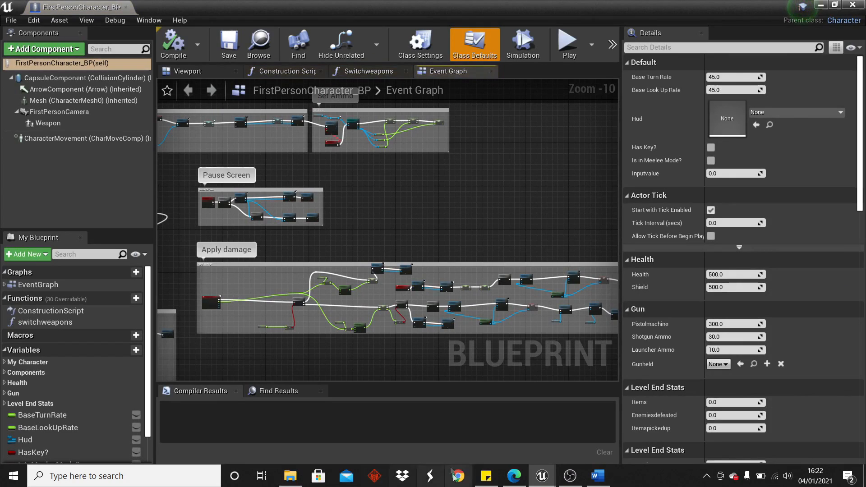
left_click(59, 116)
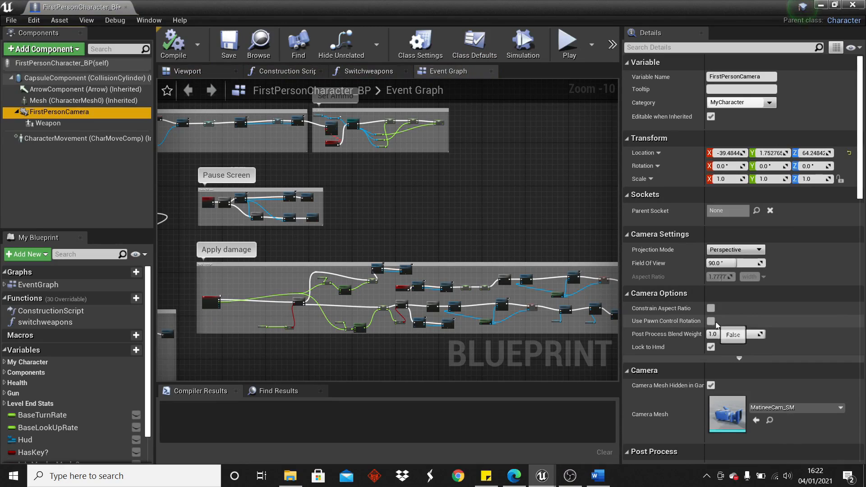
left_click(853, 4)
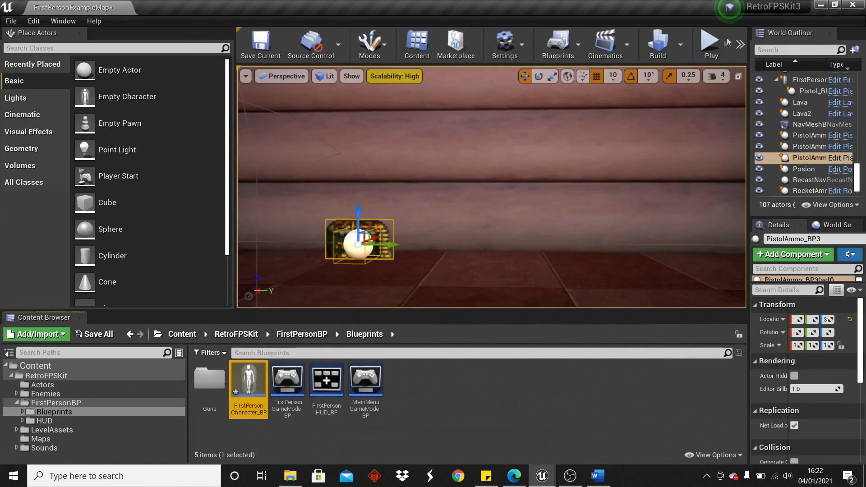
left_click(706, 48)
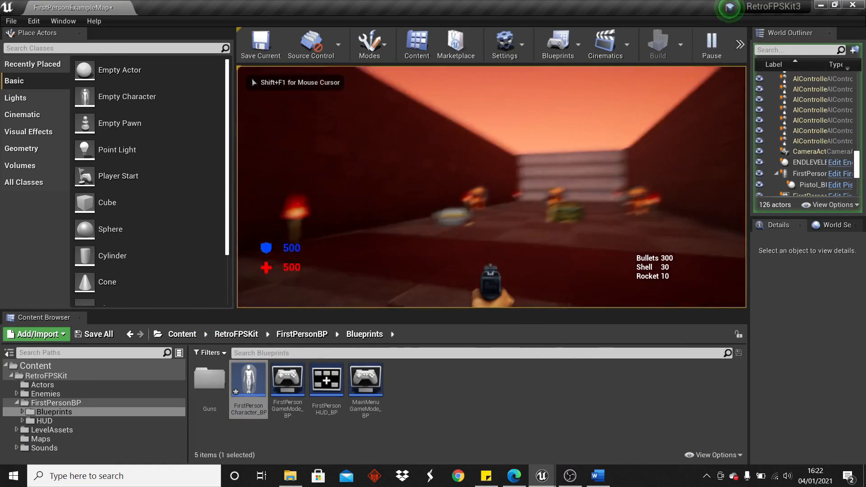
key("Escape")
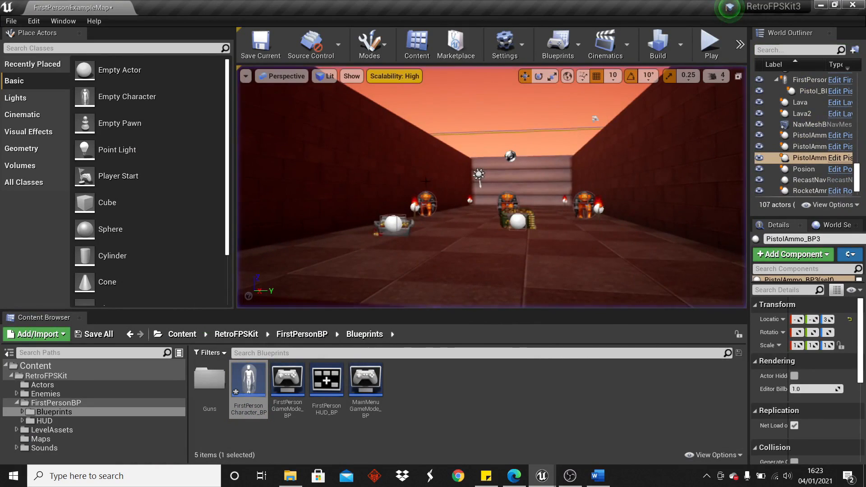
Step: Reopen FirstPersonCharacter_BP and re-enable Use Pawn Control Rotation on the FirstPersonCamera
double_click(246, 393)
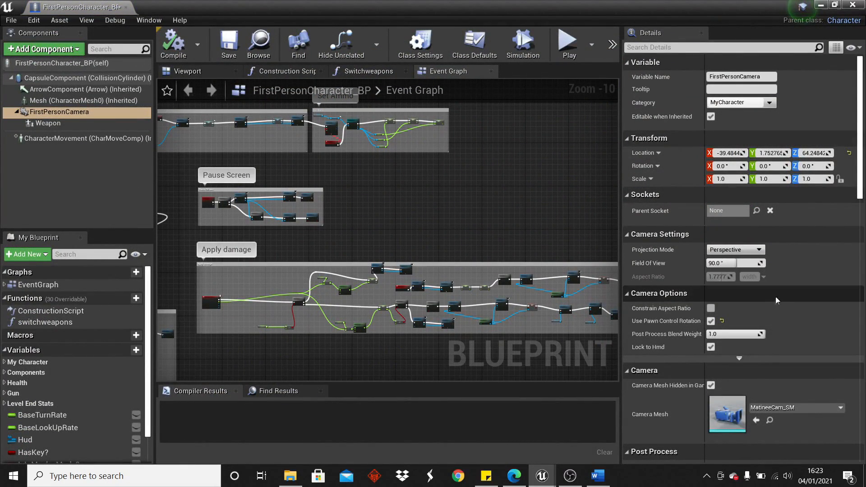
left_click(711, 321)
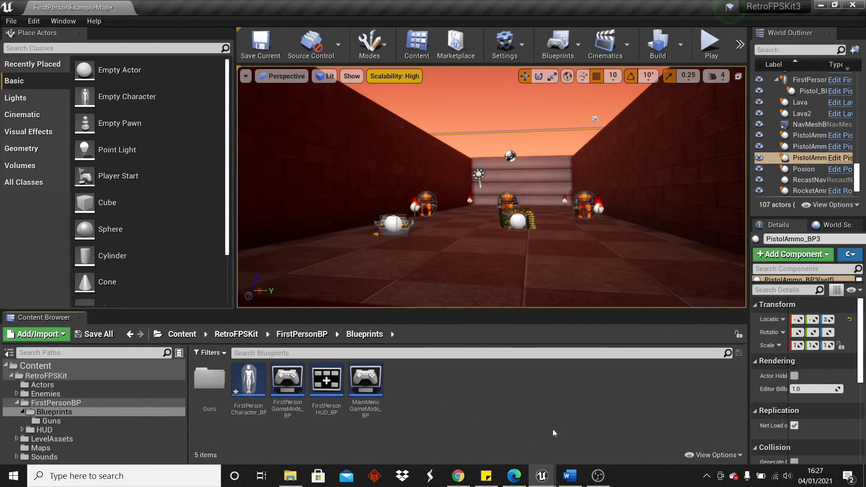
Step: Open the BaseWeapon_BP blueprint from the Guns folder of the FirstPersonBP blueprints
double_click(210, 379)
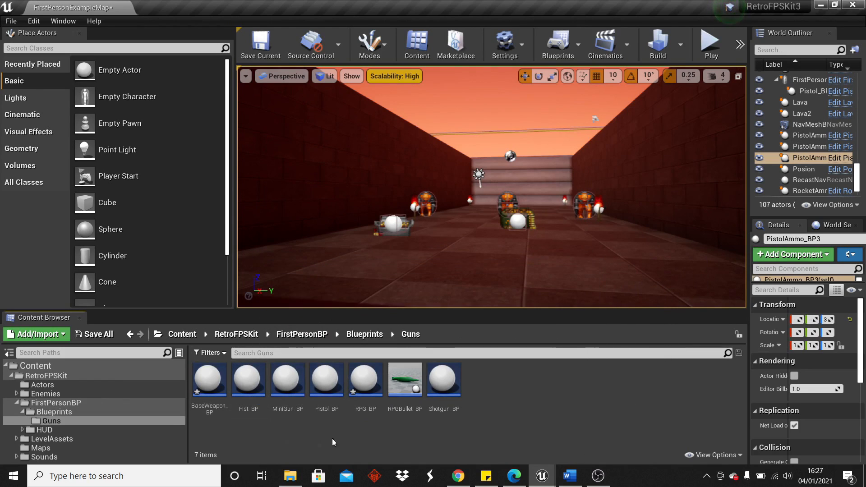
left_click(210, 380)
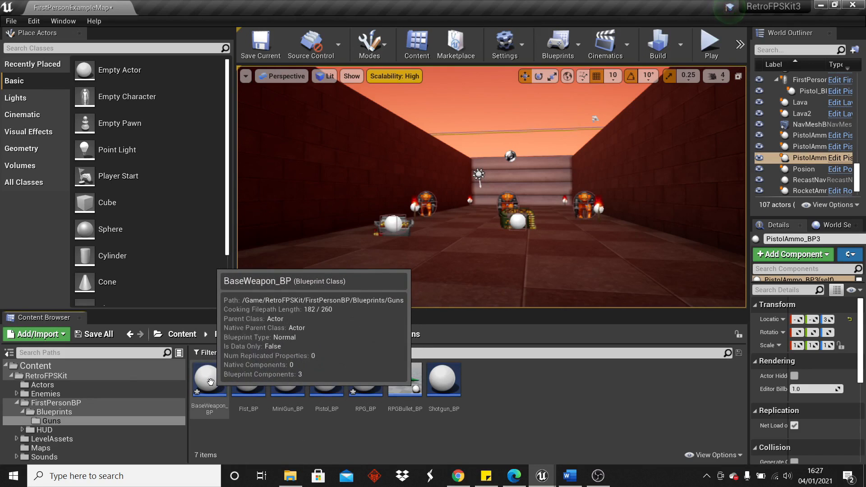
double_click(210, 380)
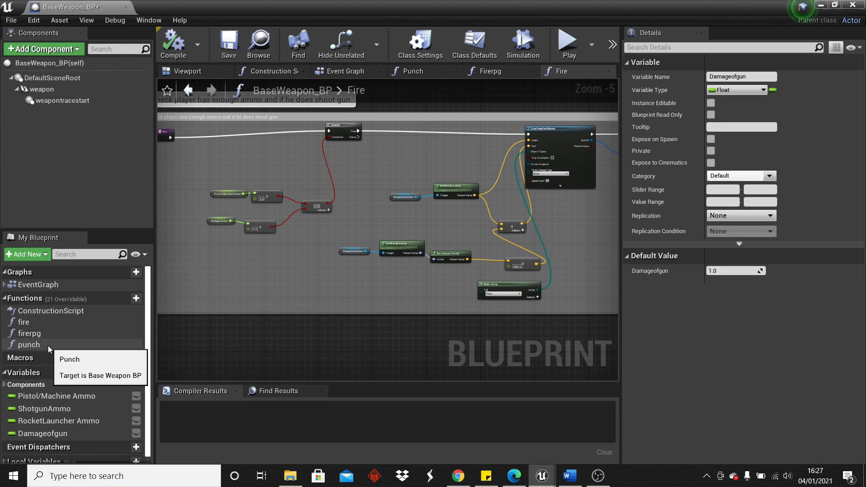
Step: Examine the fire function of BaseWeapon_BP, focusing on the pistol and shotgun ammo comparisons that feed the Branch
left_click(38, 323)
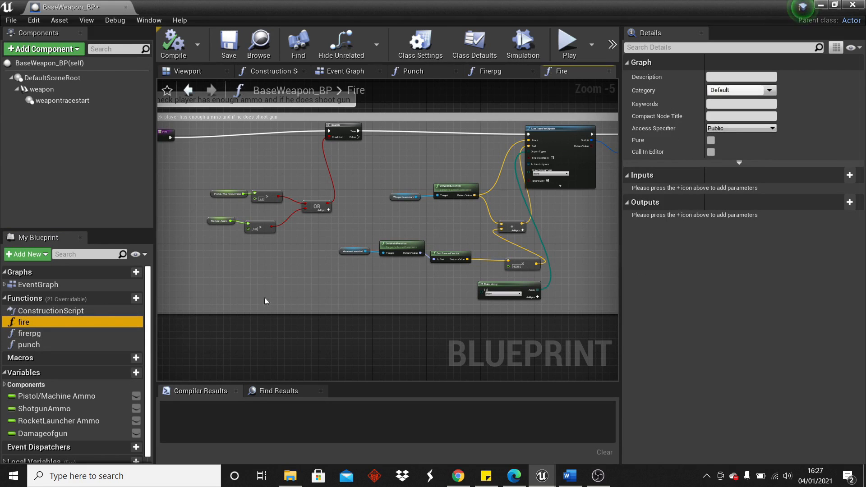
scroll(265, 297, "down", 5)
scroll(253, 239, "up", 8)
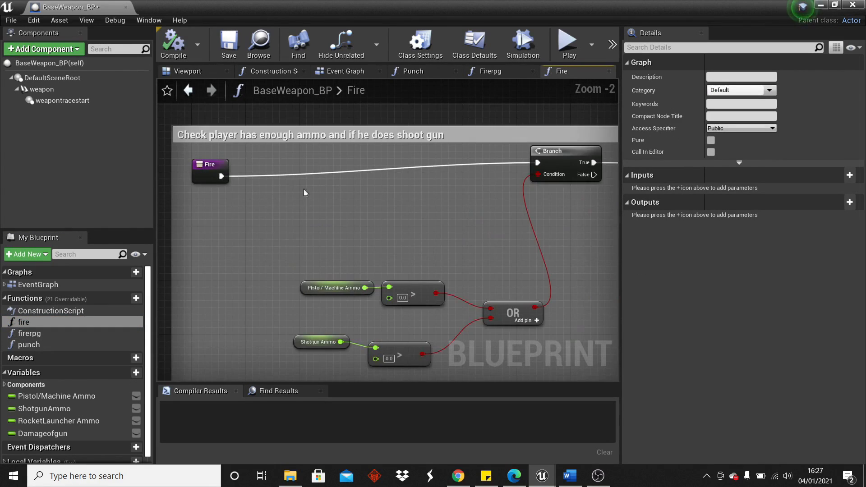
scroll(305, 193, "down", 1)
scroll(298, 212, "up", 1)
scroll(293, 226, "down", 2)
scroll(289, 243, "up", 1)
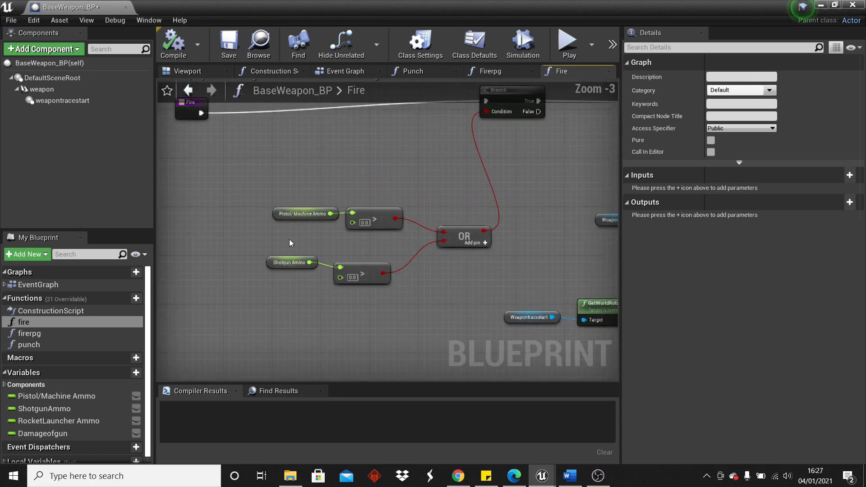
scroll(289, 239, "up", 1)
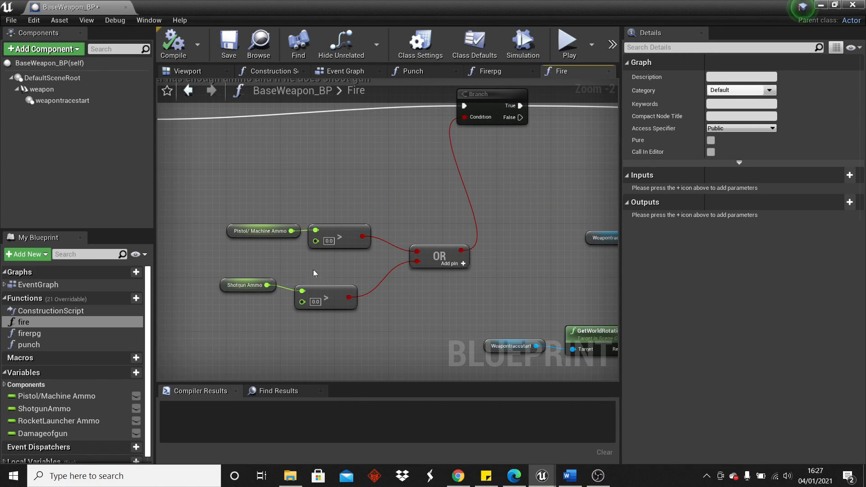
Step: Examine the rest of the fire function, from the line trace and Break Hit Result to Apply Damage, and select the Damageofgun node
scroll(421, 267, "down", 2)
scroll(478, 253, "up", 1)
right_click_drag(477, 253, 257, 252)
scroll(393, 259, "down", 1)
mouse_move(495, 213)
right_mouse_down()
mouse_move(405, 222)
mouse_move(311, 201)
right_mouse_up()
scroll(455, 173, "up", 1)
right_click_drag(455, 173, 360, 165)
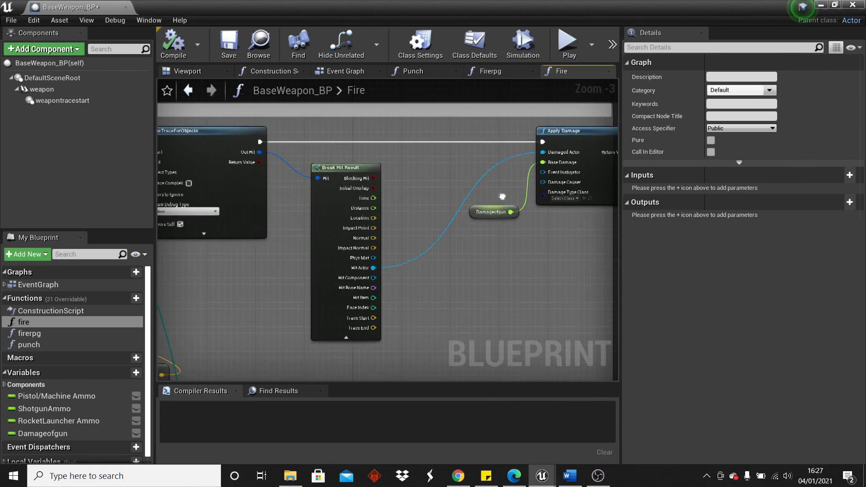
scroll(514, 185, "down", 2)
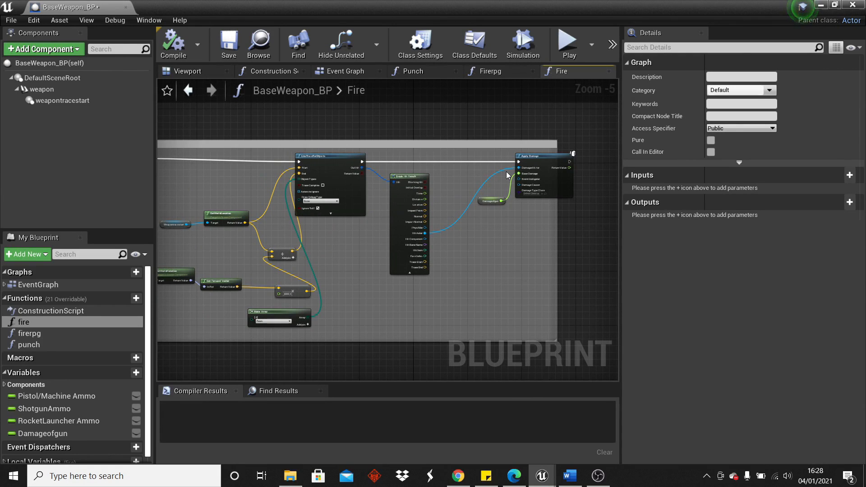
scroll(587, 194, "up", 3)
mouse_move(370, 211)
left_mouse_down()
mouse_move(371, 185)
mouse_move(371, 197)
left_mouse_up()
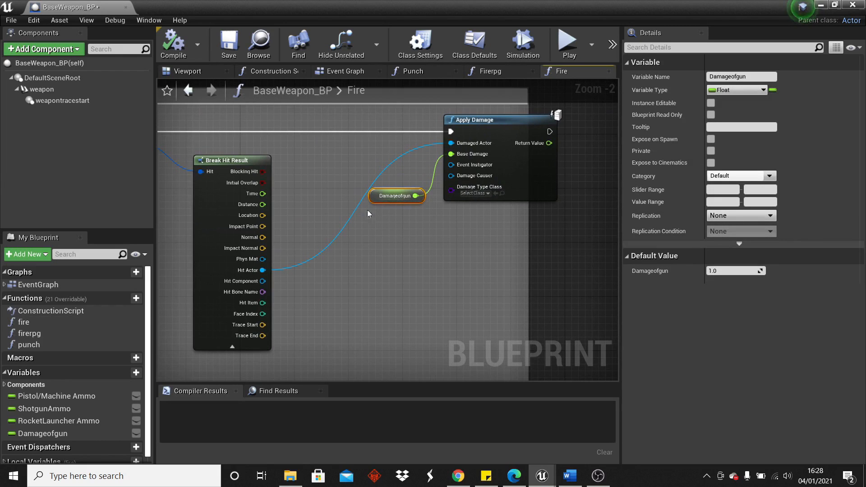
Step: Open Pistol_BP from the Guns folder and filter its class defaults by "dam" to check the weapon's damage
left_click(852, 5)
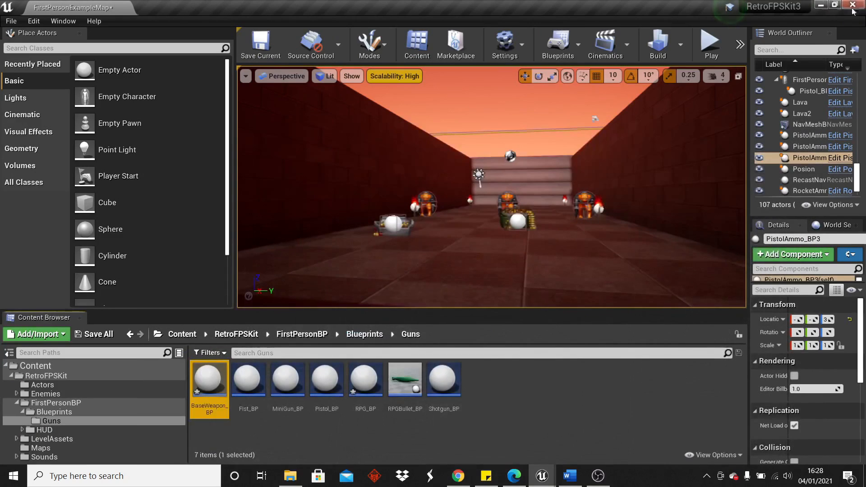
double_click(326, 381)
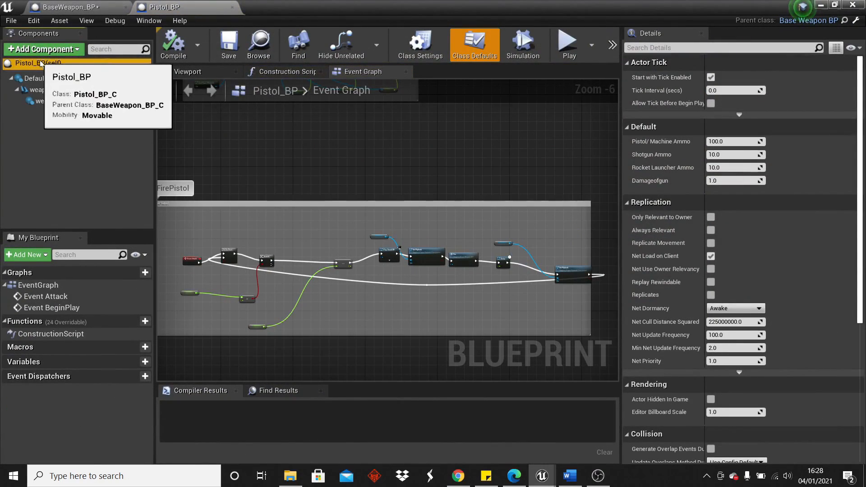
left_click(669, 47)
type("dam")
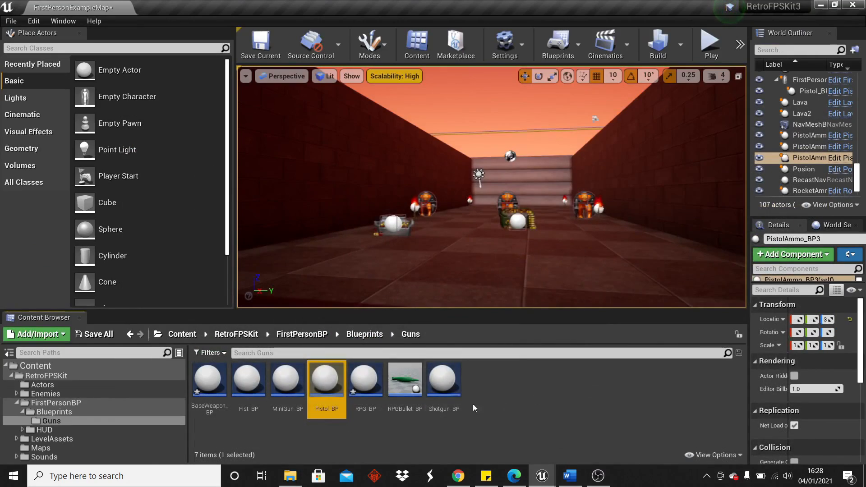
Step: Open Shotgun_BP from the Guns folder and filter its class defaults by "da" to inspect Damageofgun
double_click(443, 383)
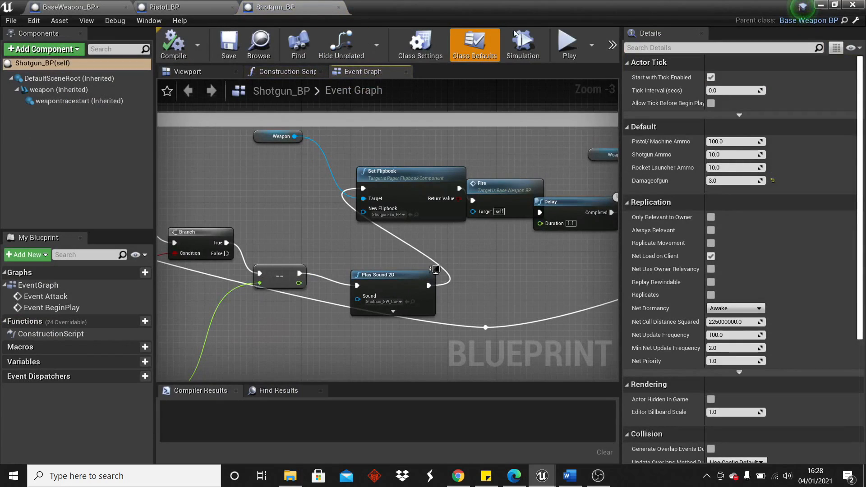
left_click(644, 45)
type("da")
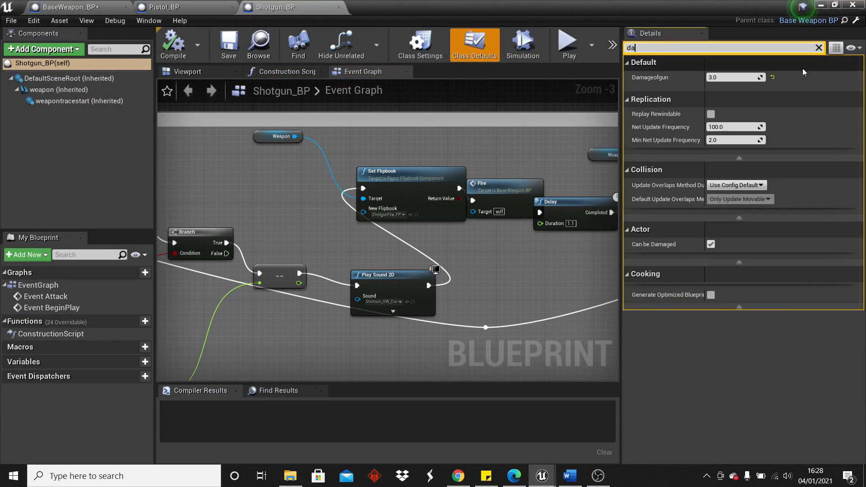
left_click_drag(718, 77, 722, 78)
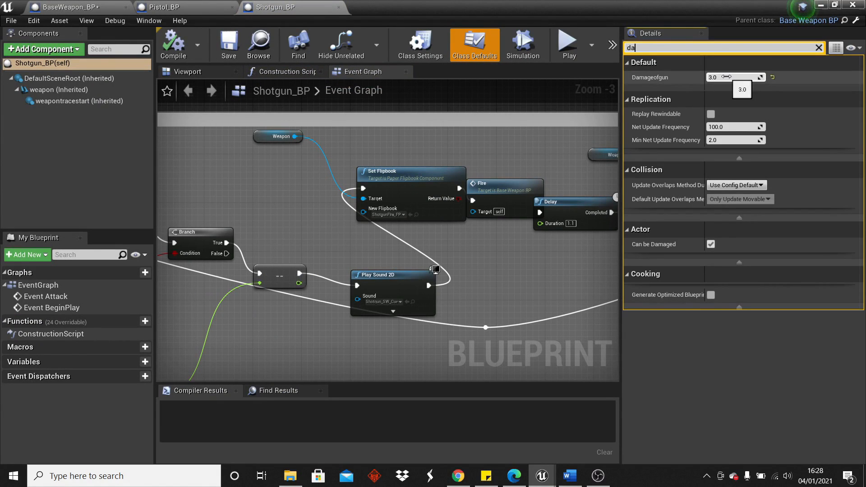
Step: Examine the Firerpg function of BaseWeapon_BP, from the rocket launcher ammo check to the RPGBullet_BP spawn node
left_click(65, 7)
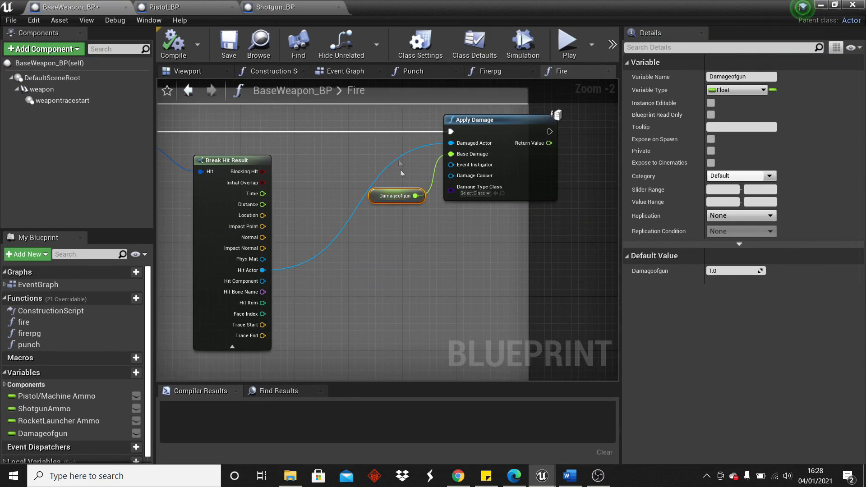
left_click(494, 73)
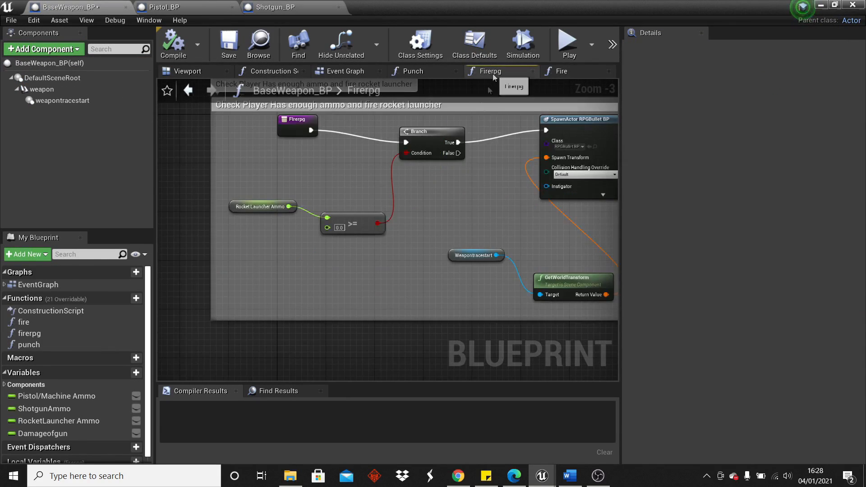
scroll(462, 141, "down", 4)
scroll(373, 196, "up", 1)
scroll(429, 177, "up", 3)
right_click_drag(429, 177, 312, 166)
right_click_drag(264, 178, 243, 197)
right_click_drag(455, 167, 474, 173)
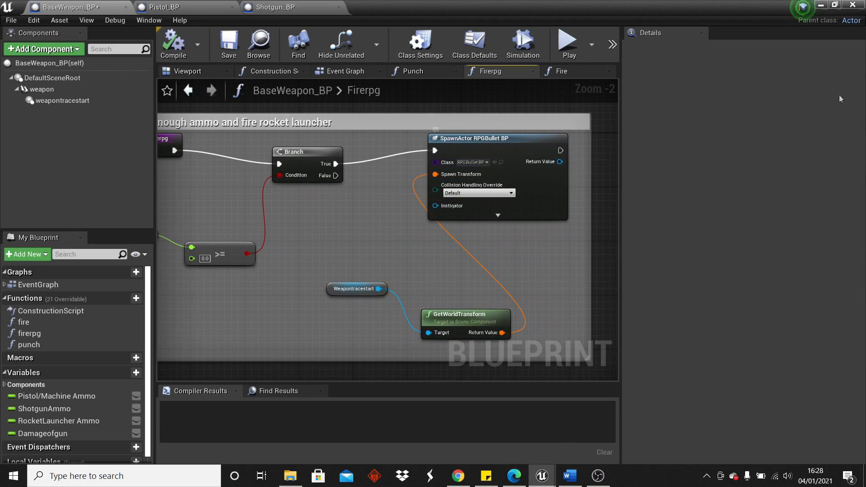
Step: Open RPGBullet_BP from the Guns folder and examine its hit detection, explosion spawning and Apply Damage nodes
left_click(821, 5)
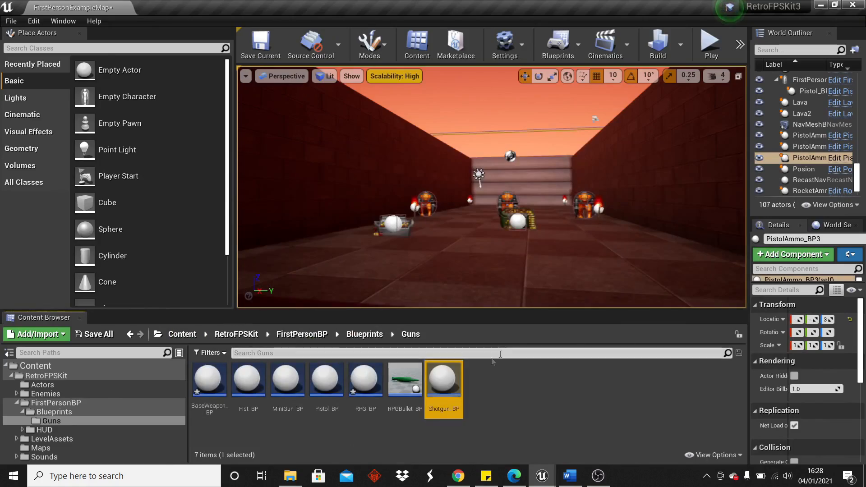
double_click(413, 391)
scroll(361, 207, "down", 3)
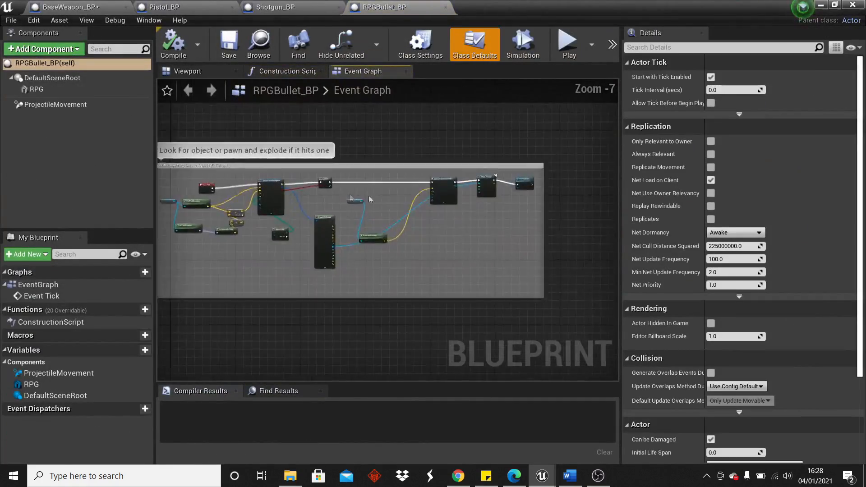
scroll(383, 206, "up", 2)
scroll(385, 204, "up", 1)
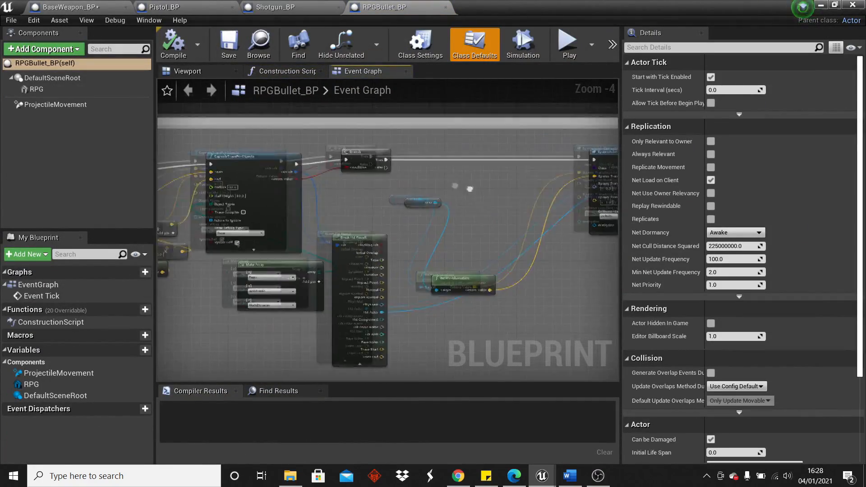
right_click_drag(496, 208, 361, 194)
scroll(562, 169, "up", 1)
right_click_drag(562, 168, 449, 183)
scroll(449, 183, "up", 1)
left_click(523, 144)
right_click_drag(415, 229, 508, 276)
mouse_move(353, 333)
right_mouse_down()
mouse_move(398, 340)
mouse_move(366, 342)
right_mouse_up()
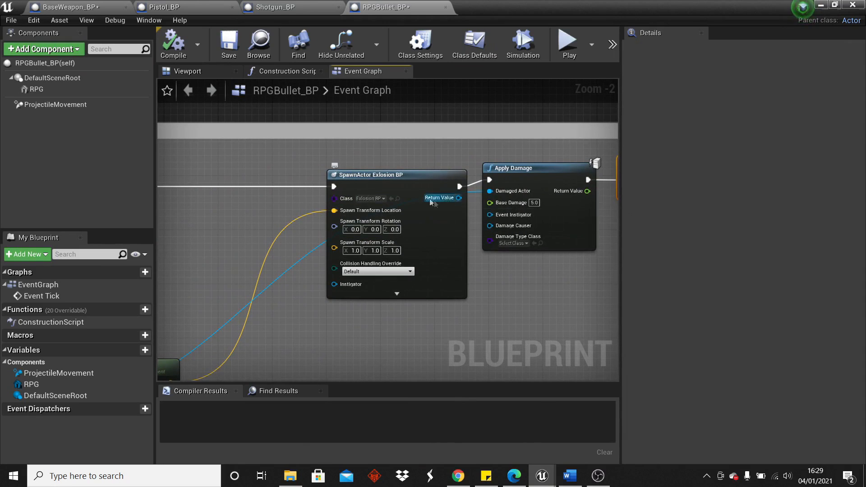
Step: Locate the Exlosion_BP class used by the spawn node, open it and examine the Apply Damage node on its sphere overlap
left_click(398, 199)
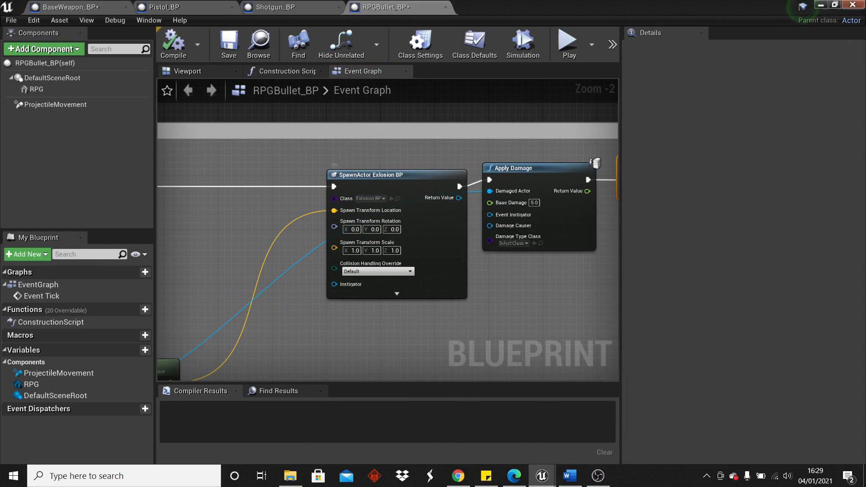
left_click(822, 4)
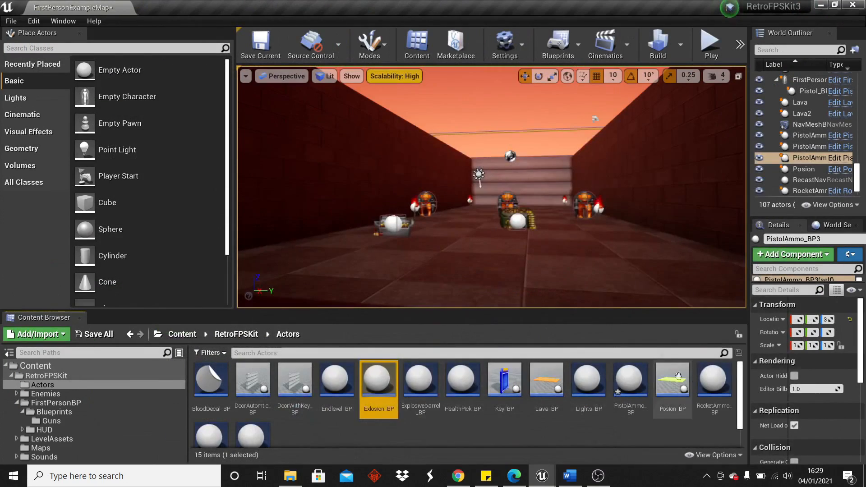
double_click(383, 388)
scroll(345, 316, "up", 4)
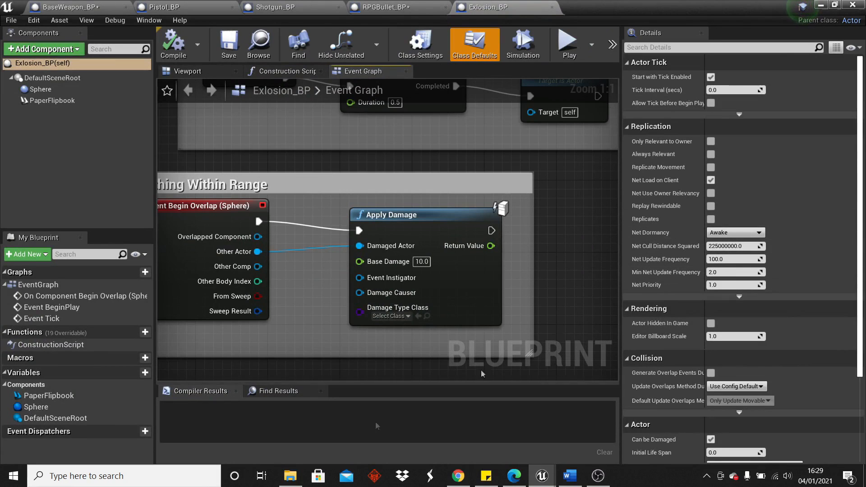
scroll(503, 227, "down", 1)
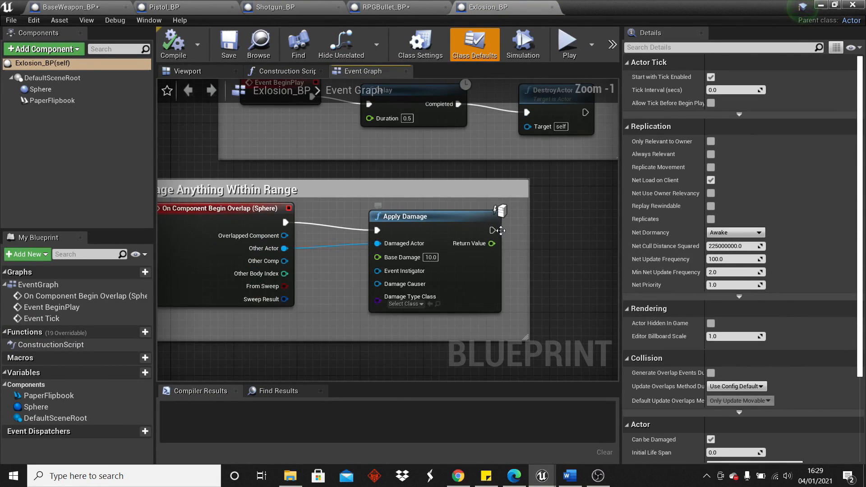
Step: Open the punch function of BaseWeapon_BP and examine its trace and the Base Damage of its Apply Damage node
left_click(66, 8)
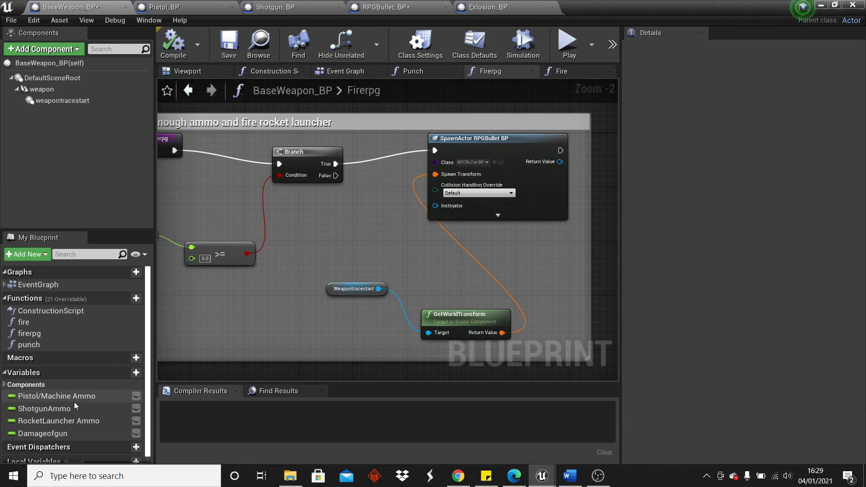
double_click(47, 344)
scroll(463, 259, "down", 2)
right_click_drag(462, 258, 388, 285)
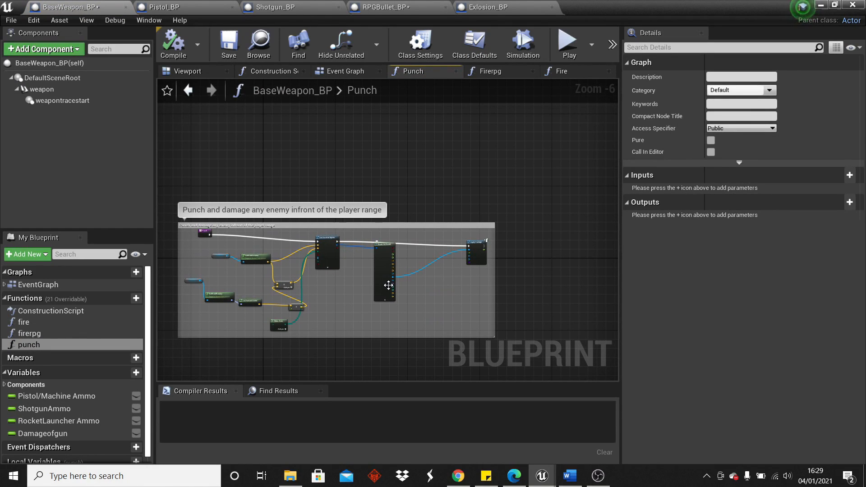
scroll(478, 251, "up", 5)
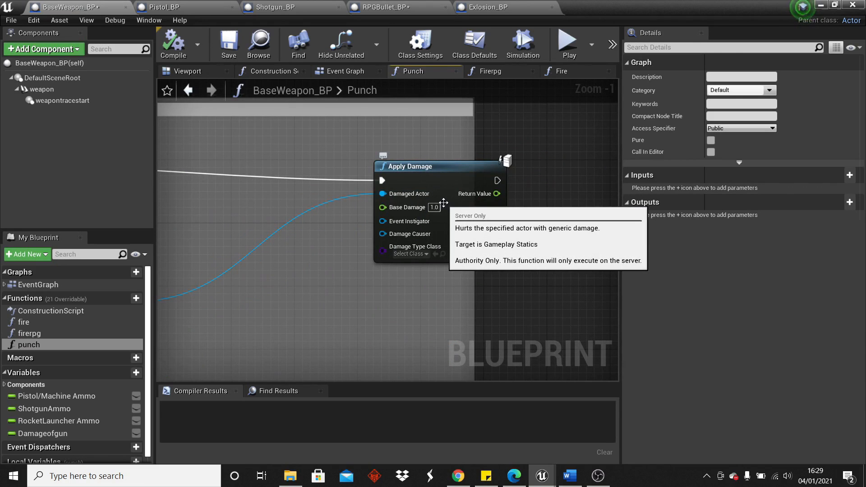
scroll(444, 203, "down", 5)
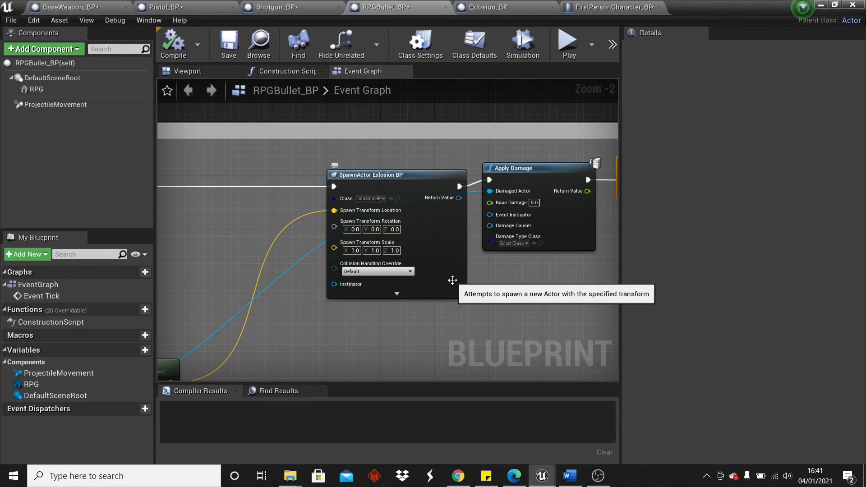
Step: Compare the ammo variables in BaseWeapon_BP with those in the Gun category of FirstPersonCharacter_BP
left_click(68, 7)
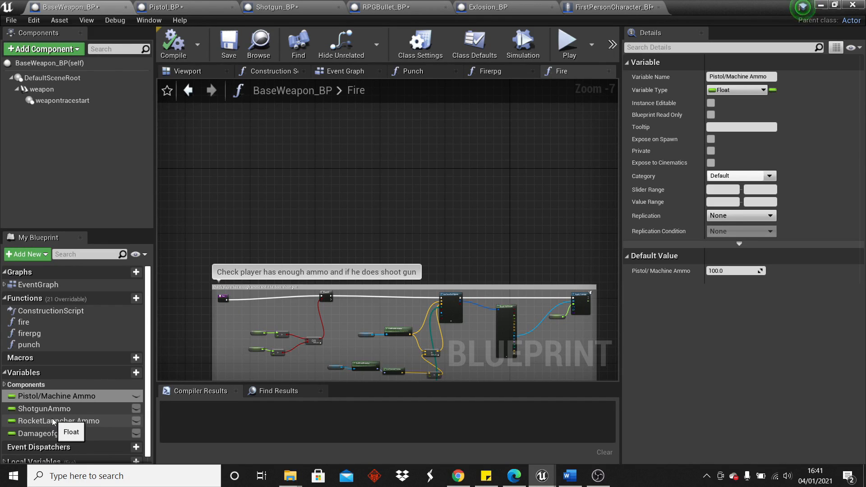
left_click(586, 8)
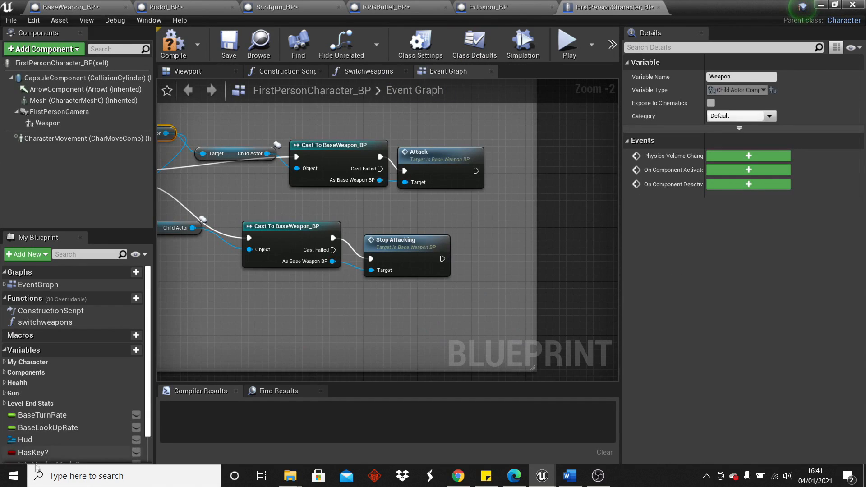
left_click(4, 394)
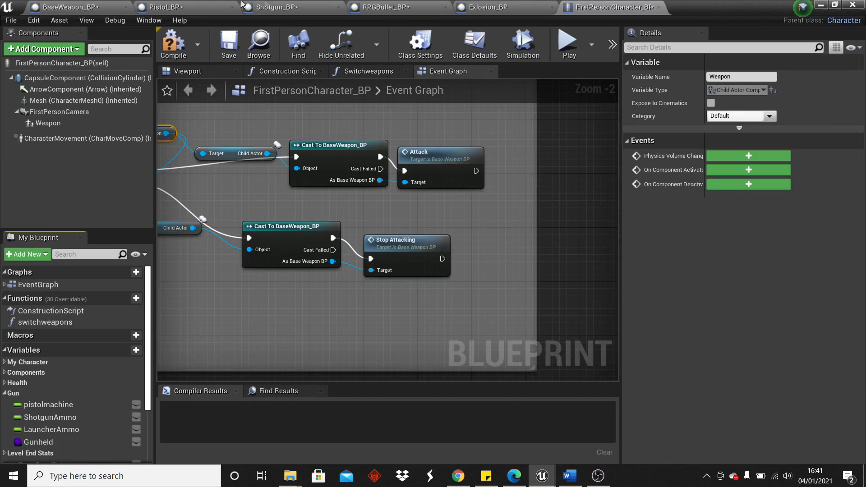
Step: Examine the Set Ammo Count section of Pistol_BP, which copies the three ammo values from FirstPersonCharacter_BP, and the FirePistol section
left_click(239, 5)
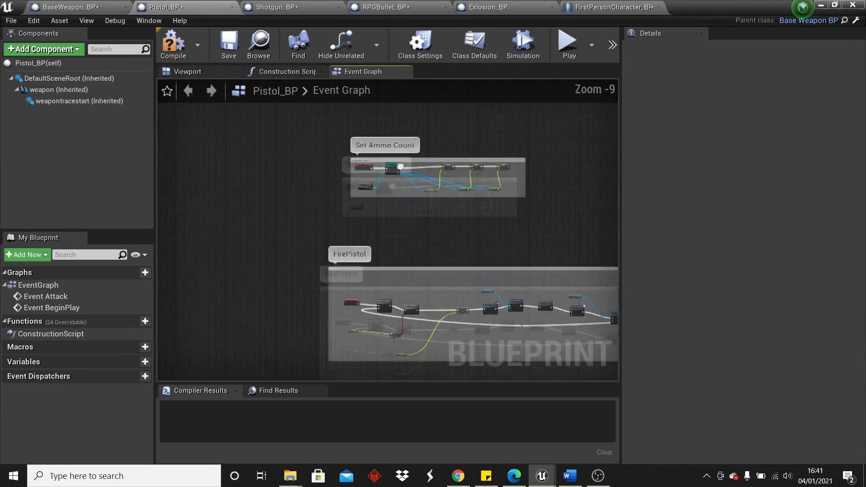
scroll(400, 166, "up", 6)
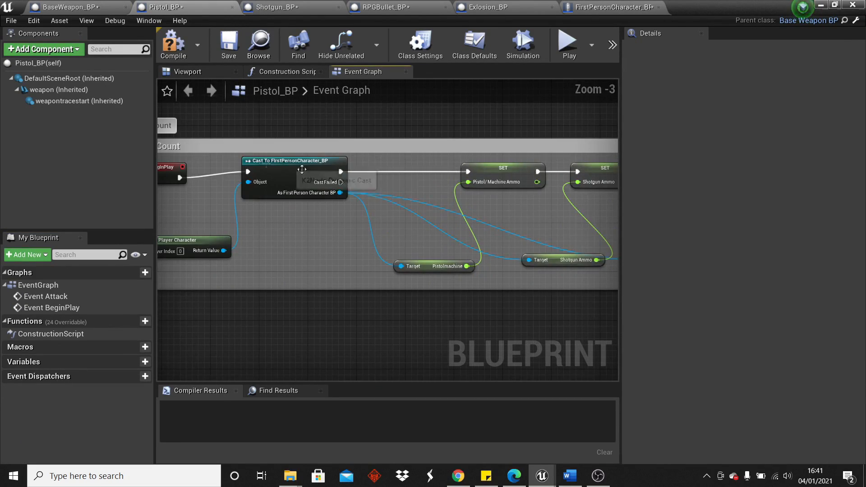
scroll(302, 169, "down", 1)
scroll(380, 194, "up", 2)
right_click_drag(380, 194, 336, 238)
scroll(334, 193, "down", 2)
scroll(320, 191, "up", 1)
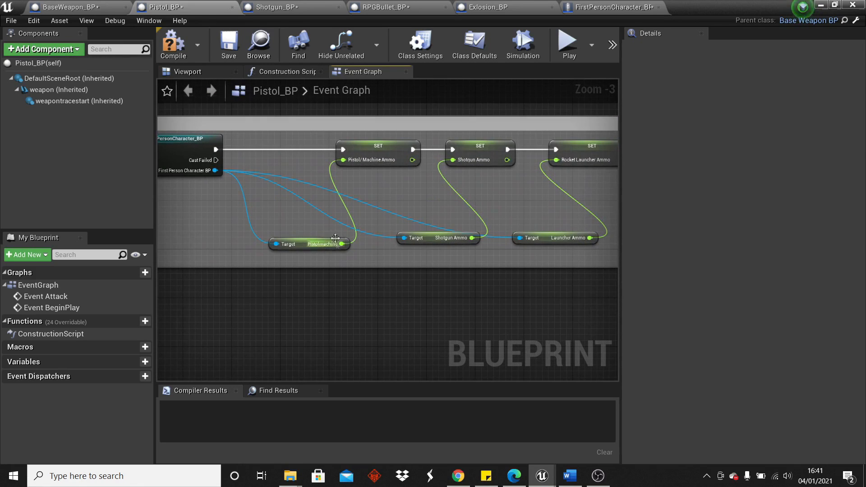
scroll(430, 249, "down", 1)
scroll(419, 247, "up", 1)
right_click_drag(189, 217, 277, 234)
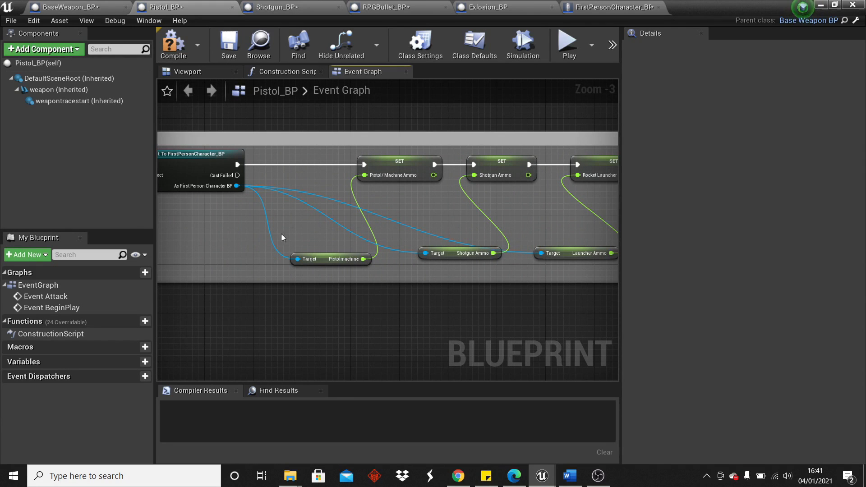
scroll(381, 251, "down", 3)
scroll(376, 228, "down", 2)
right_click_drag(376, 228, 389, 174)
Step: Return to the level editor and open the Guns folder under FirstPersonBP/Blueprints
left_click(68, 6)
left_click(821, 4)
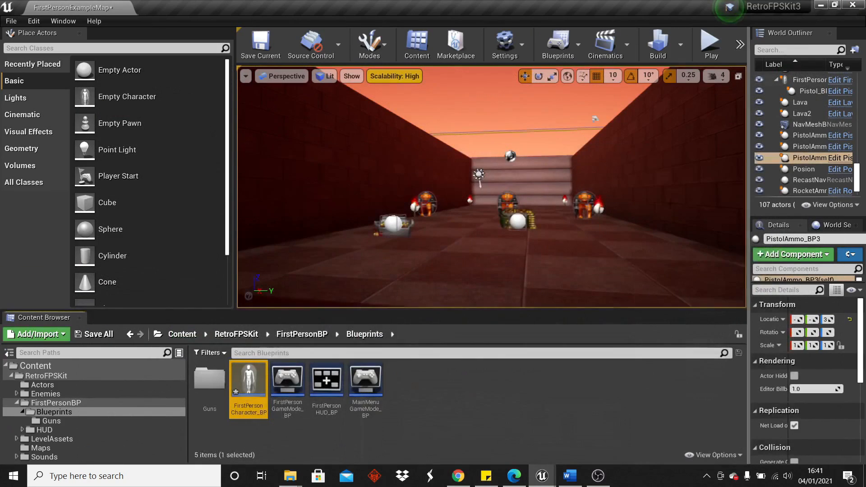
left_click(44, 429)
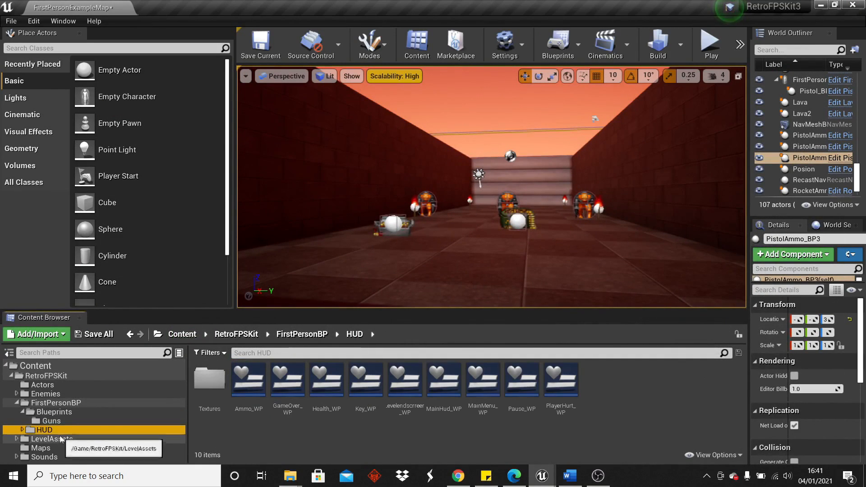
left_click(54, 412)
left_click(52, 421)
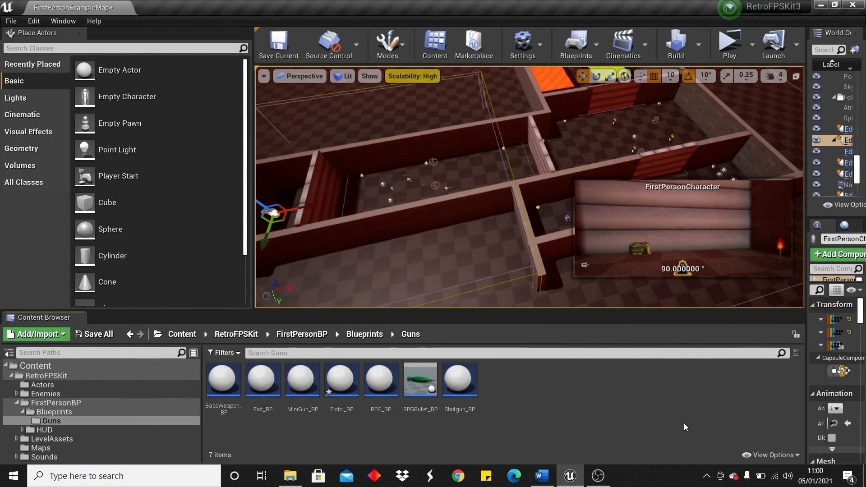
Step: Create a child Blueprint class of BaseWeapon_BP and name it testweapon
right_click(229, 389)
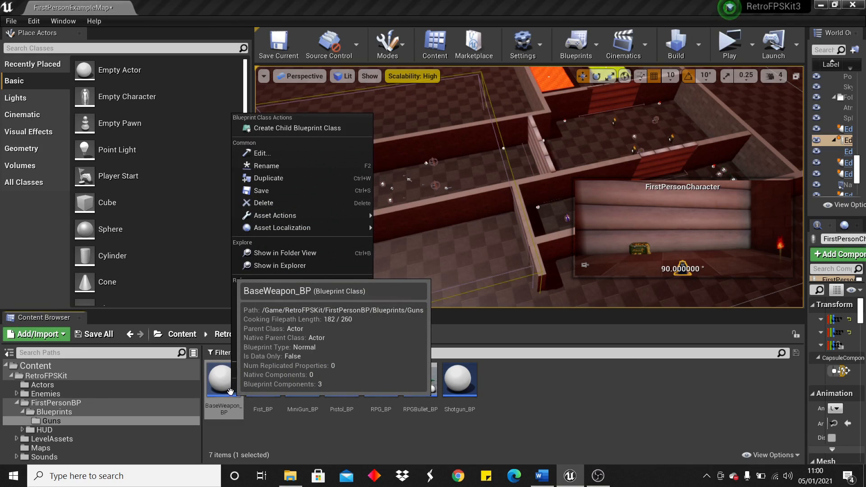
left_click(327, 129)
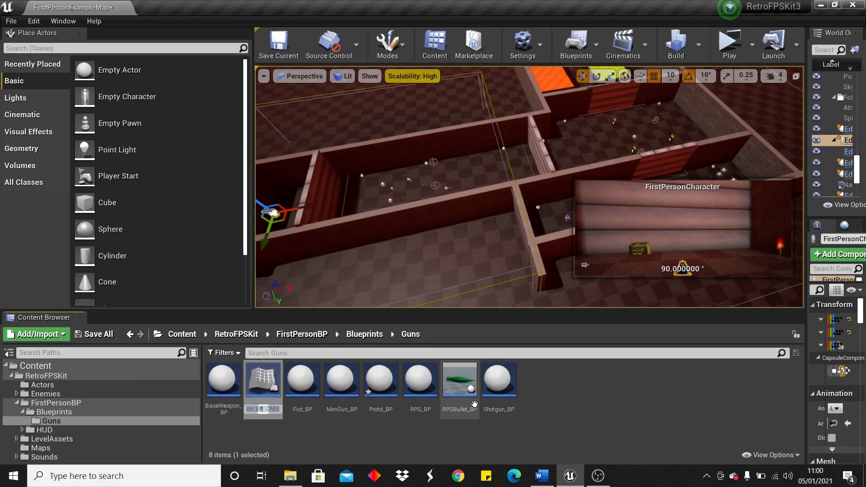
type("testweapon")
key("Return")
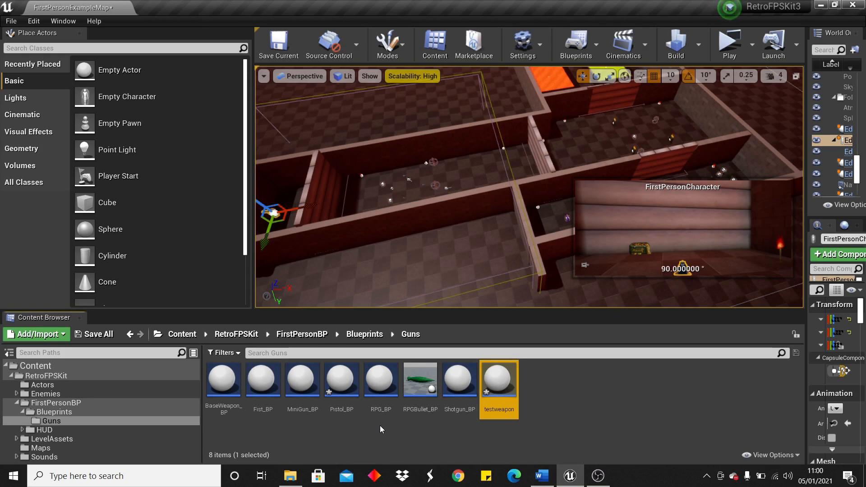
Step: Open Pistol_BP and examine its Event Attack chain from Do Once and the ammo check to the decrement and Play Sound 2D
double_click(346, 394)
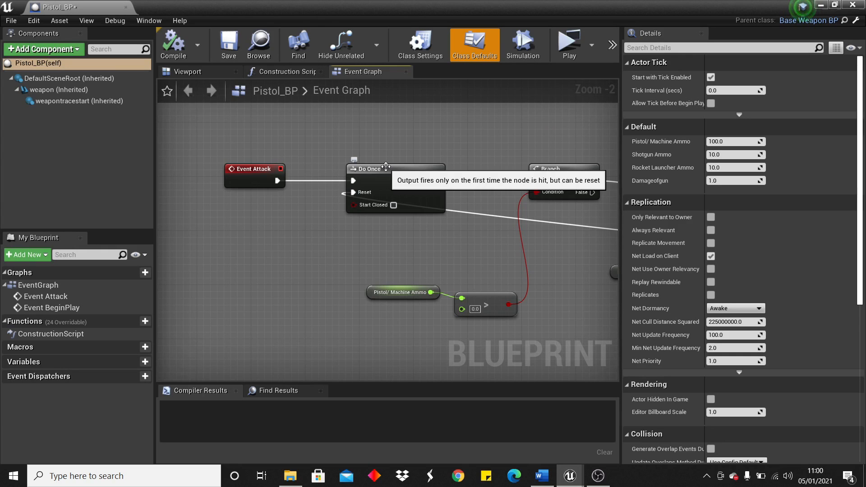
right_click_drag(475, 220, 278, 203)
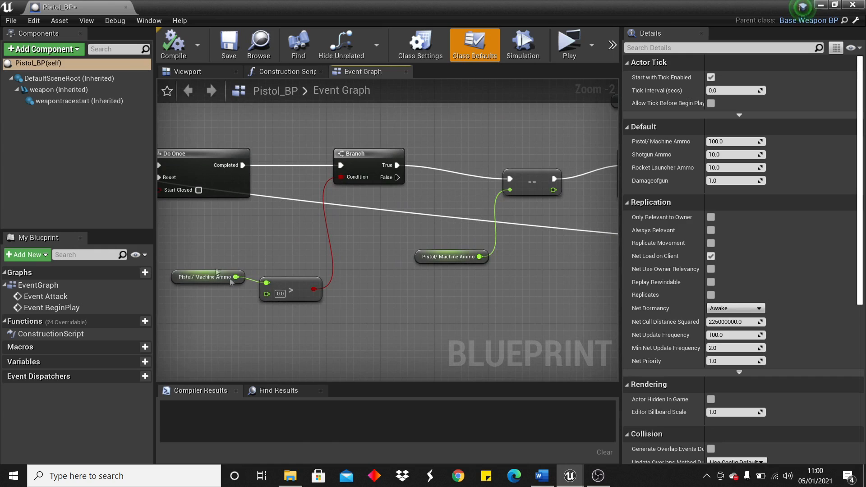
scroll(300, 262, "down", 4)
right_click_drag(300, 262, 408, 204)
scroll(315, 144, "up", 2)
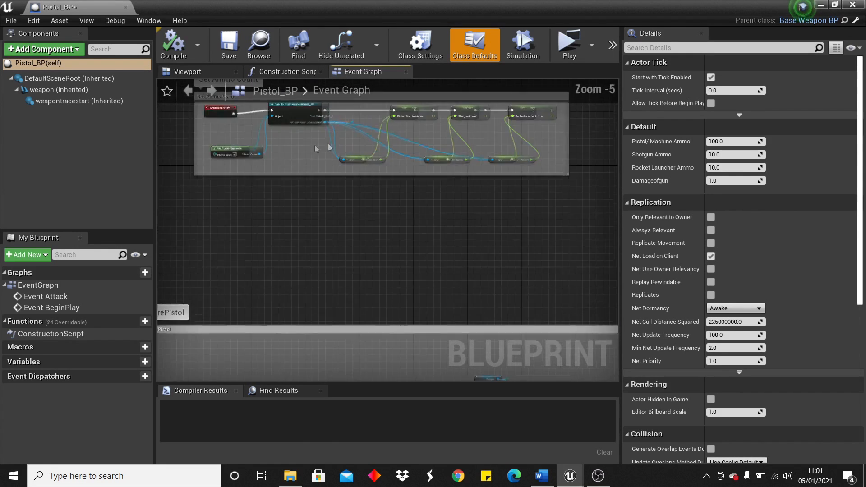
scroll(296, 153, "down", 3)
right_click_drag(342, 327, 316, 214)
scroll(342, 260, "up", 5)
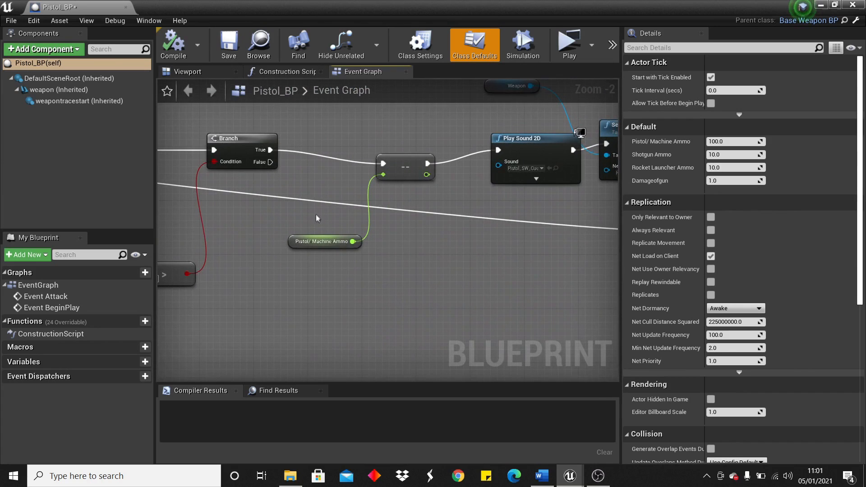
right_click_drag(394, 218, 262, 268)
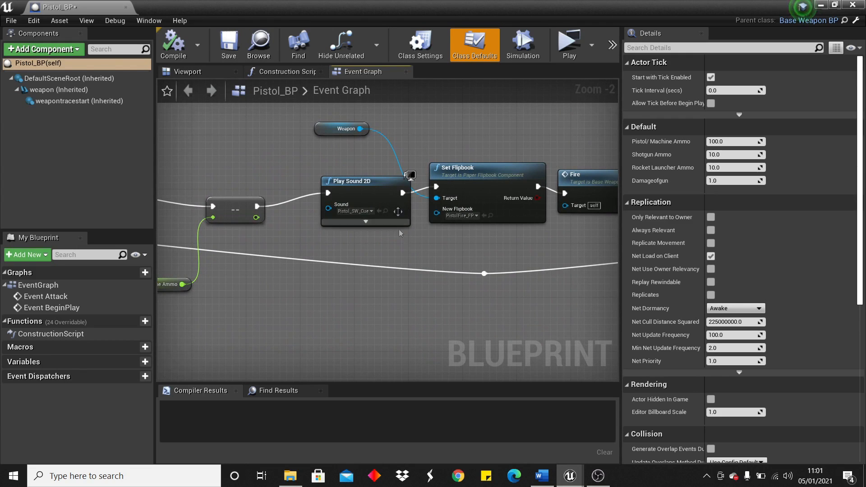
Step: Examine the Weapon reference in Pistol_BP and the Source Flipbook of the inherited weapon component
left_click(343, 128)
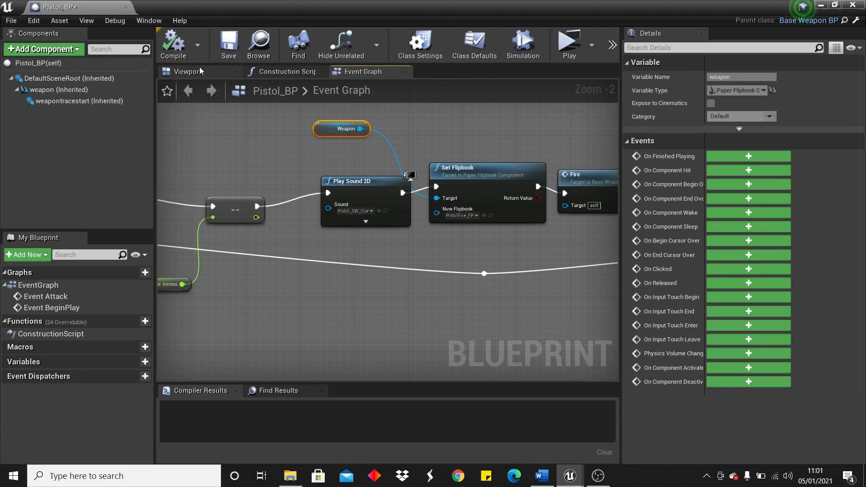
left_click(203, 72)
left_click(59, 90)
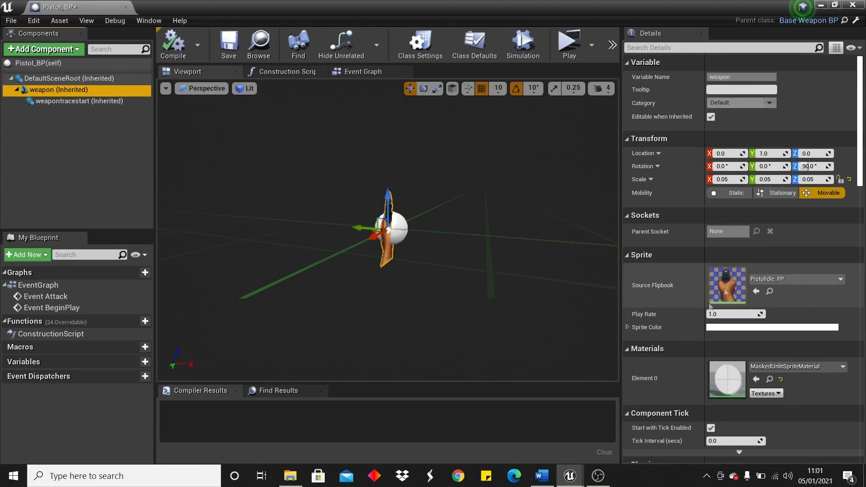
left_click(363, 72)
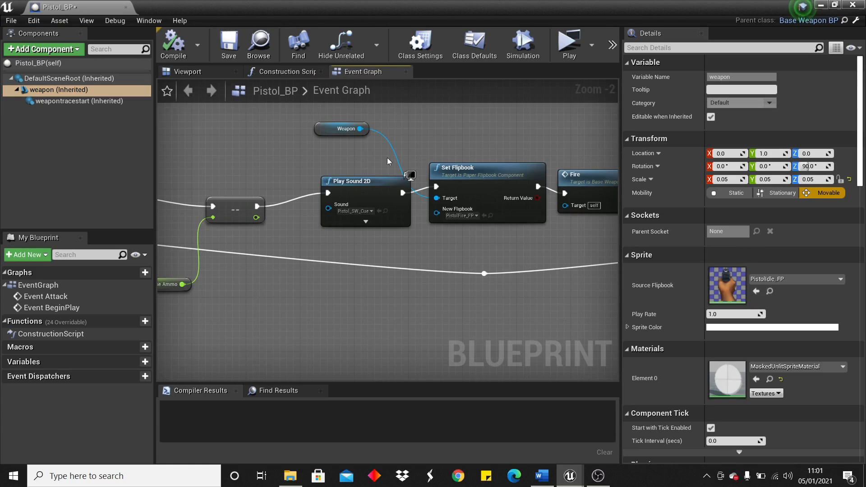
Step: Examine the Set Flipbook and Fire nodes of Pistol_BP, then open the Fire function in BaseWeapon_BP and review its trace and damage nodes
scroll(387, 162, "down", 1)
scroll(418, 176, "up", 1)
right_click_drag(515, 199, 423, 187)
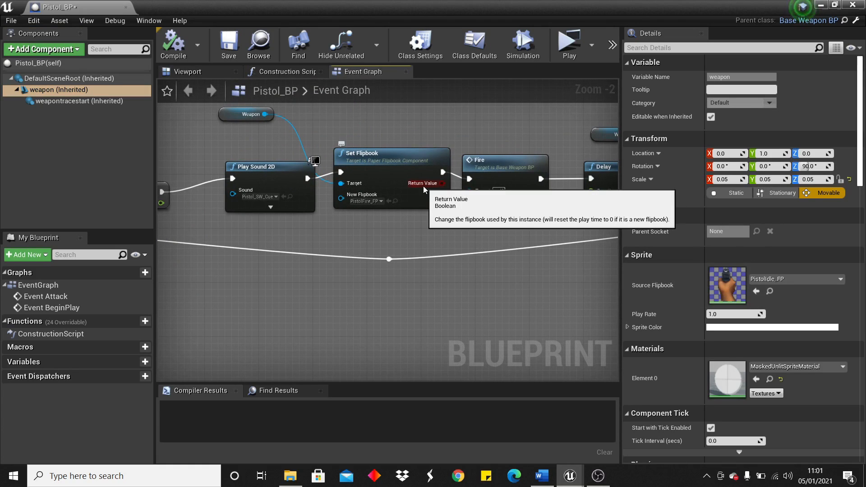
double_click(508, 172)
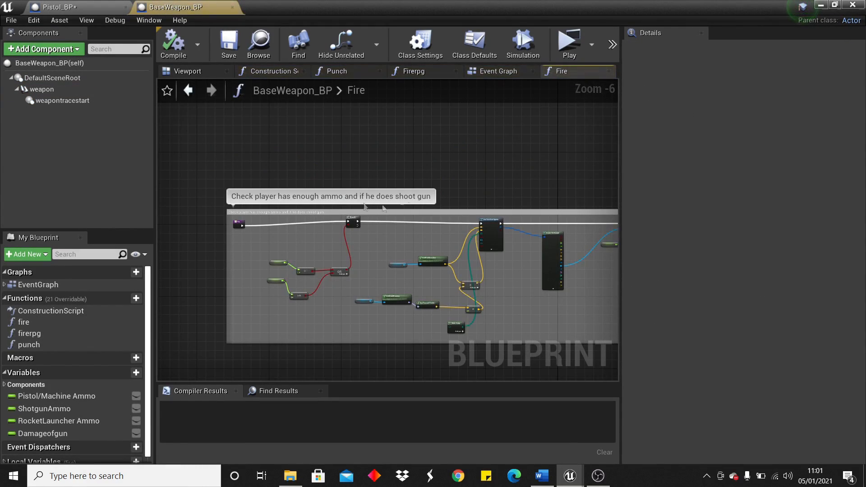
scroll(415, 163, "down", 3)
scroll(429, 146, "up", 5)
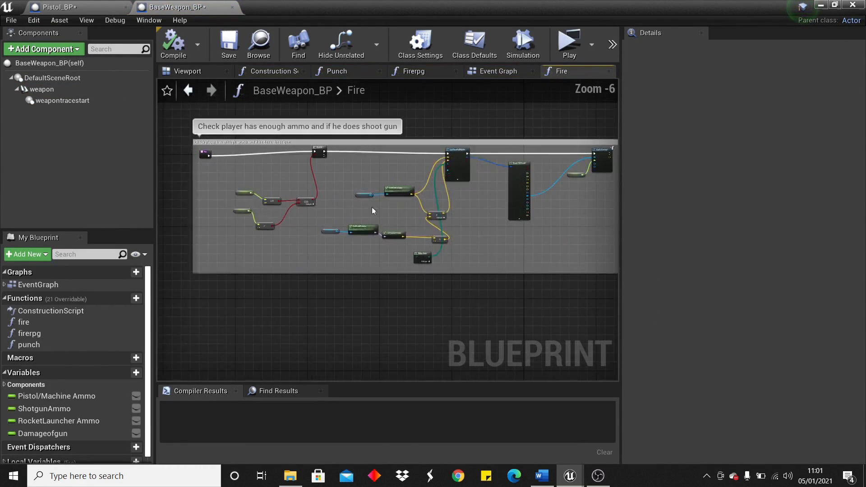
scroll(375, 189, "down", 3)
scroll(397, 189, "up", 1)
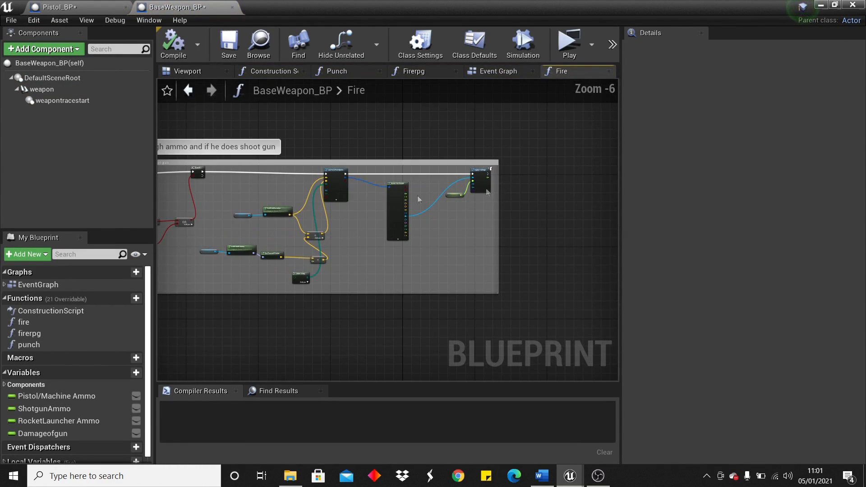
Step: Examine the Delay and final Set Flipbook nodes in Pistol_BP and trace the loop back to the Do Once reset
left_click(77, 5)
right_click_drag(592, 177, 319, 197)
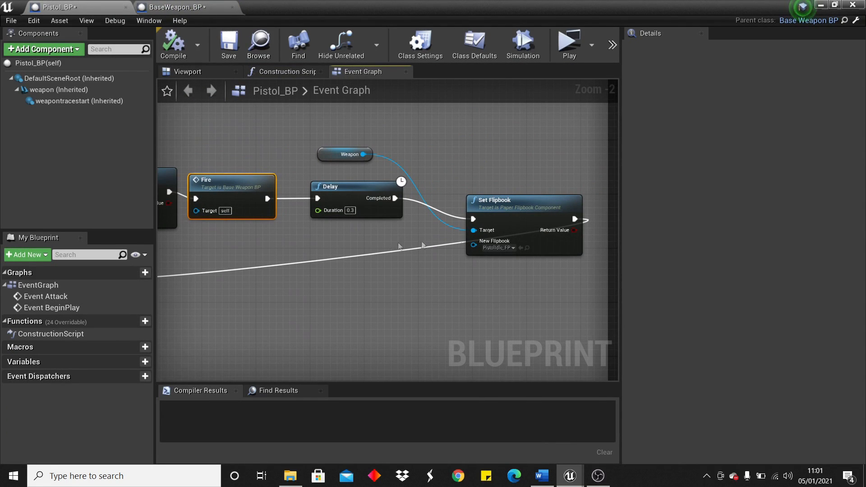
left_click(188, 71)
left_click(364, 72)
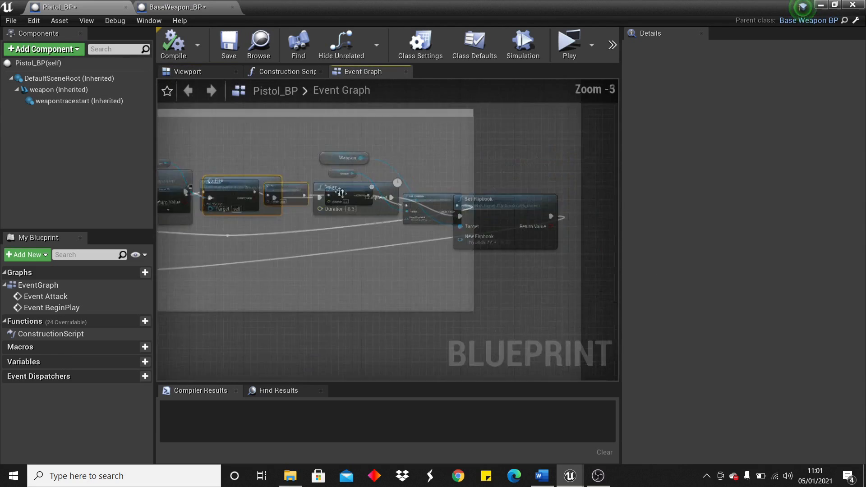
scroll(341, 193, "down", 2)
scroll(248, 188, "up", 4)
right_click_drag(248, 189, 381, 182)
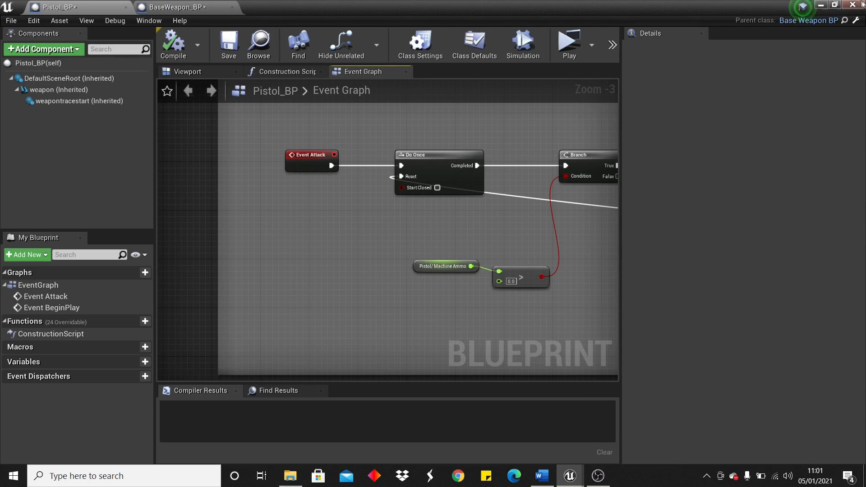
Step: Play the level, fire the pistol to test its attack and ammo use, and end the preview
left_click(822, 4)
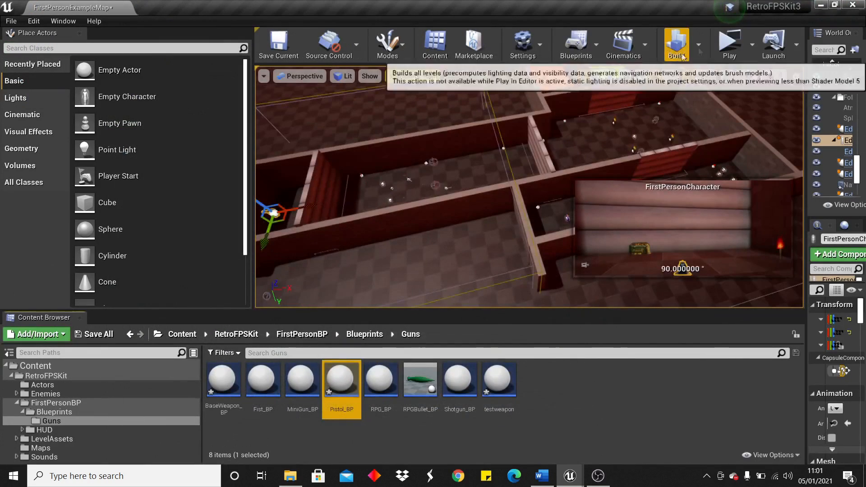
left_click(731, 43)
left_click(439, 257)
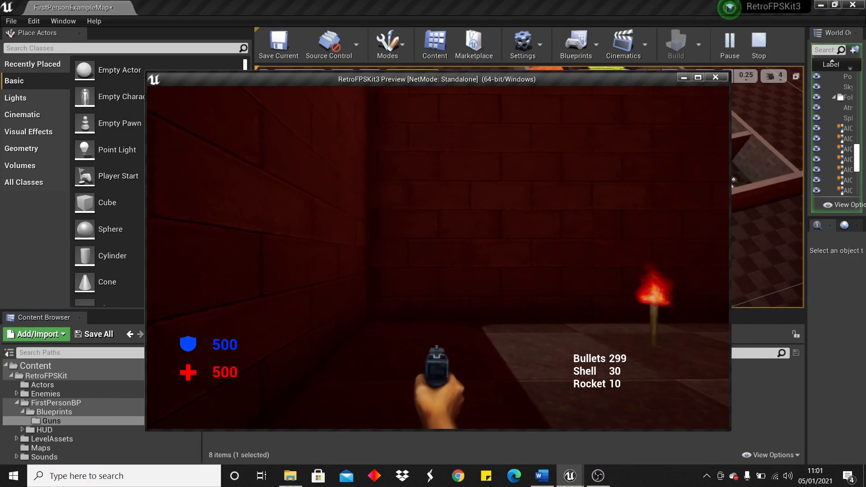
left_click(438, 257)
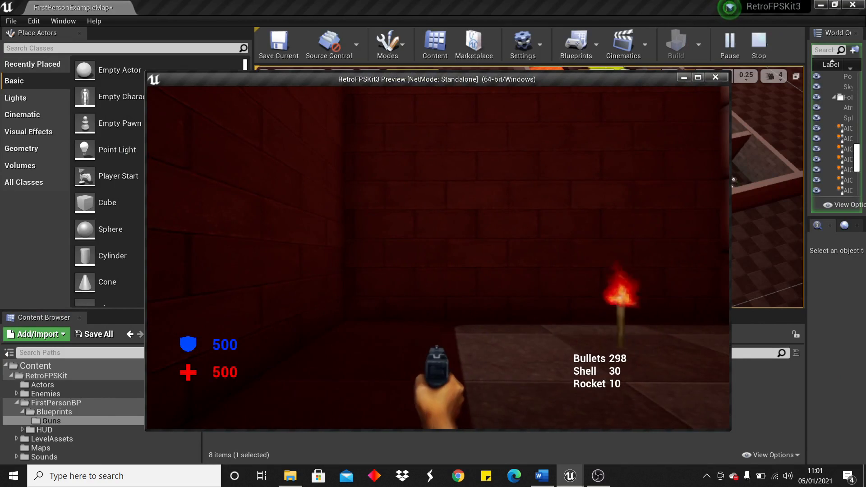
key("Escape")
Step: Open Shotgun_BP and examine its attack chain with the Shotgun Ammo check, sound, flipbook and Fire nodes
double_click(458, 379)
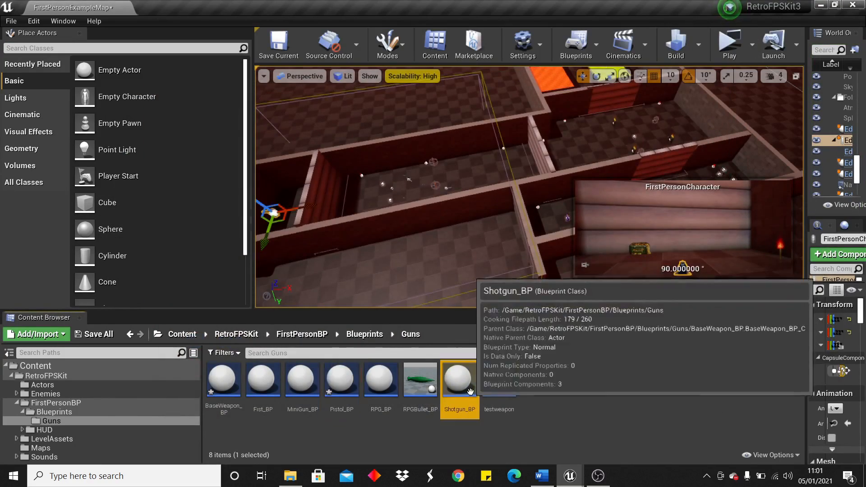
right_click_drag(419, 267, 534, 240)
scroll(420, 273, "up", 4)
right_click_drag(311, 292, 446, 233)
scroll(367, 250, "down", 1)
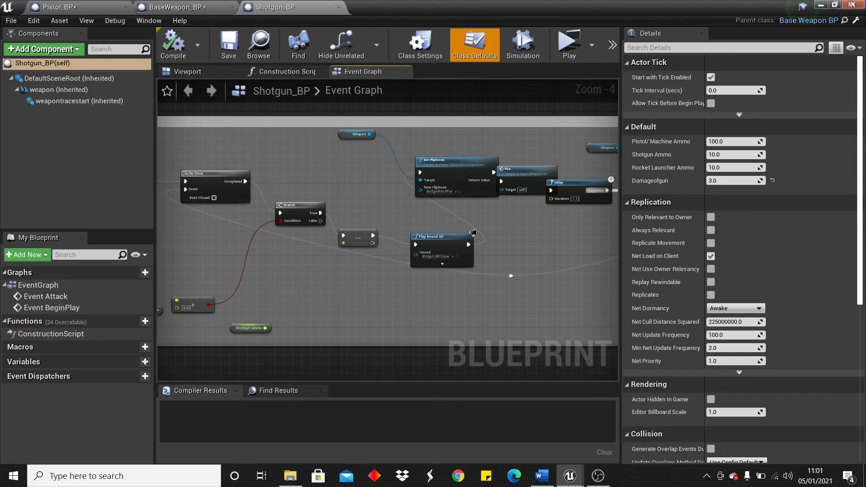
Step: Open the testweapon Blueprint and set the Source Flipbook of its weapon component to Fire_FP
left_click(821, 7)
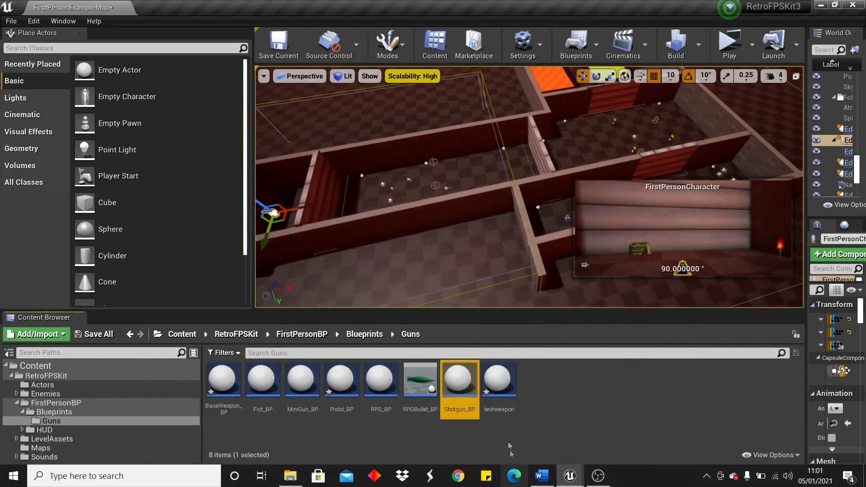
double_click(498, 381)
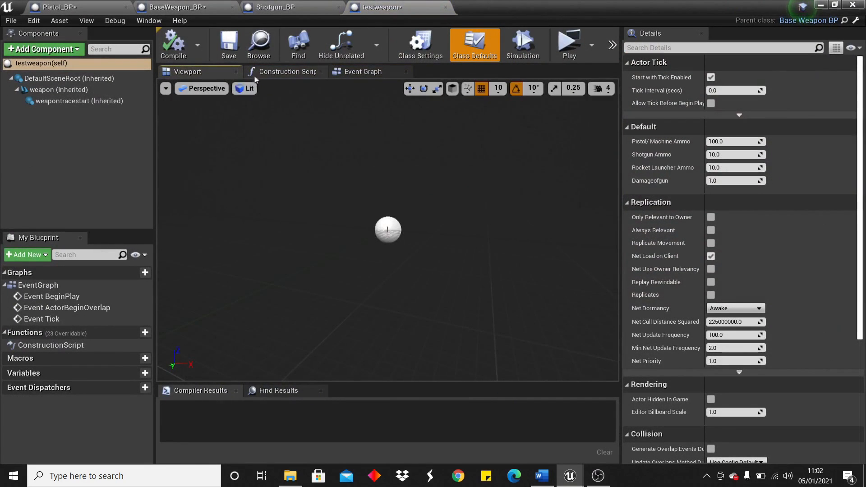
left_click(400, 219)
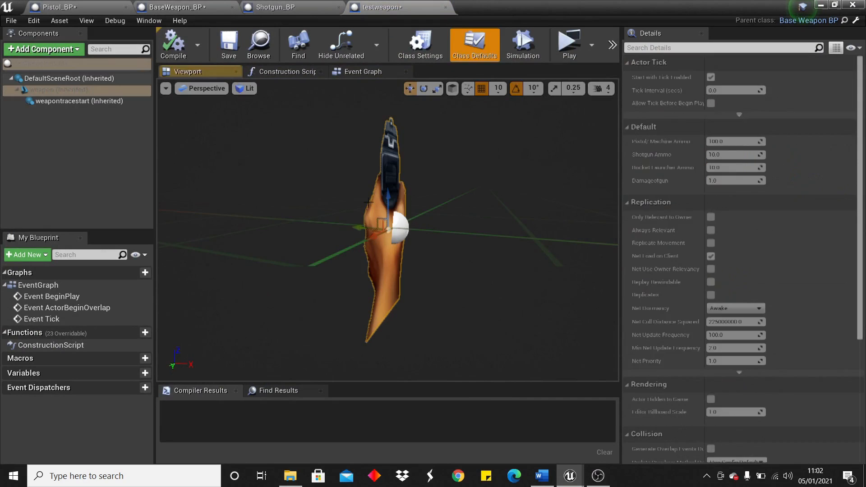
left_click(781, 281)
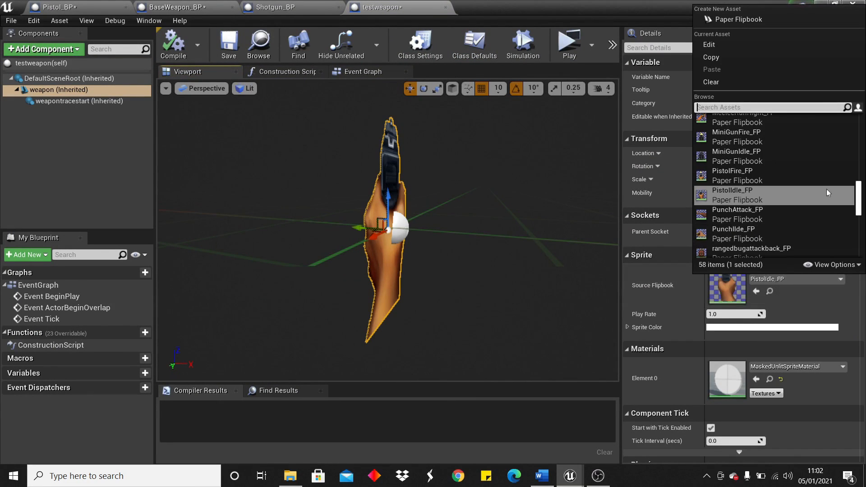
scroll(812, 192, "down", 5)
scroll(806, 194, "up", 4)
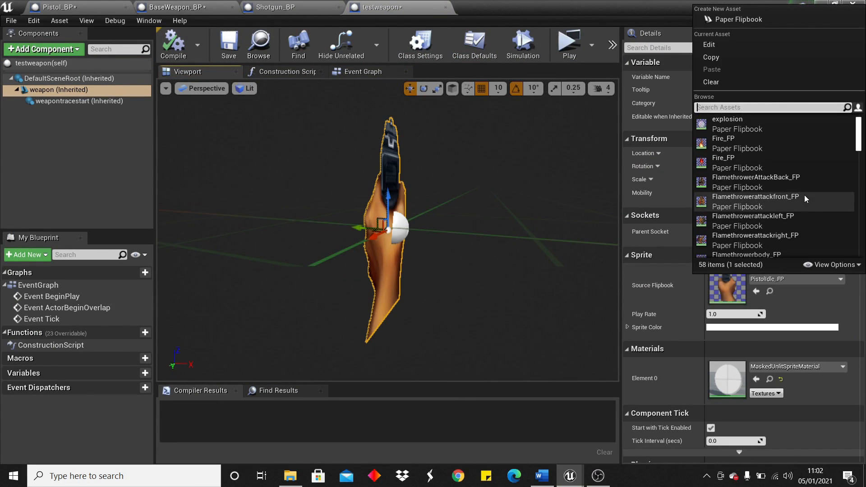
left_click(765, 142)
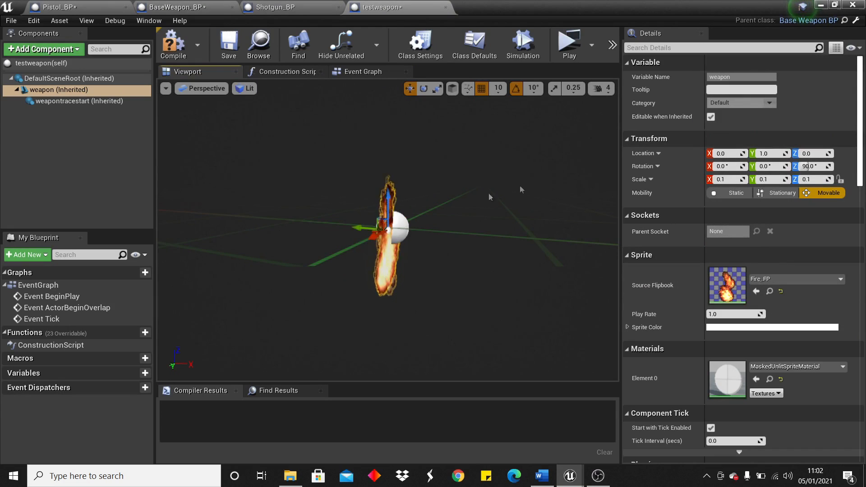
Step: Add an Event Attack node to testweapon's event graph
left_click(374, 72)
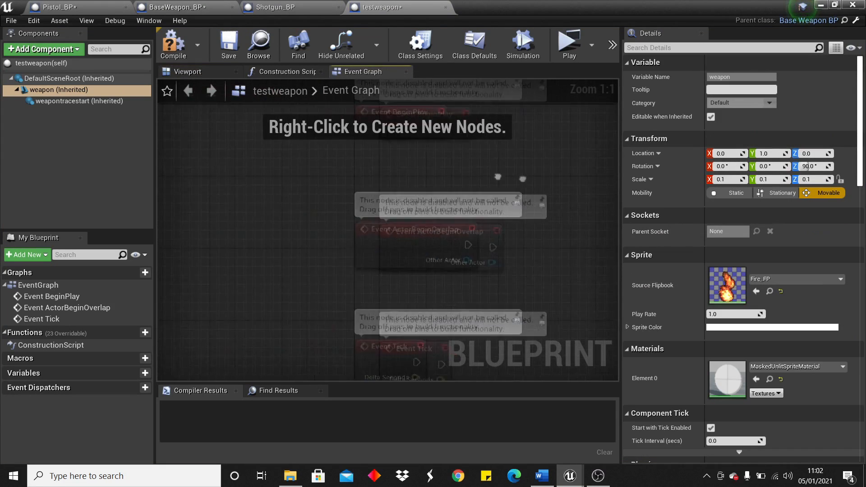
right_click(349, 215)
type("ev")
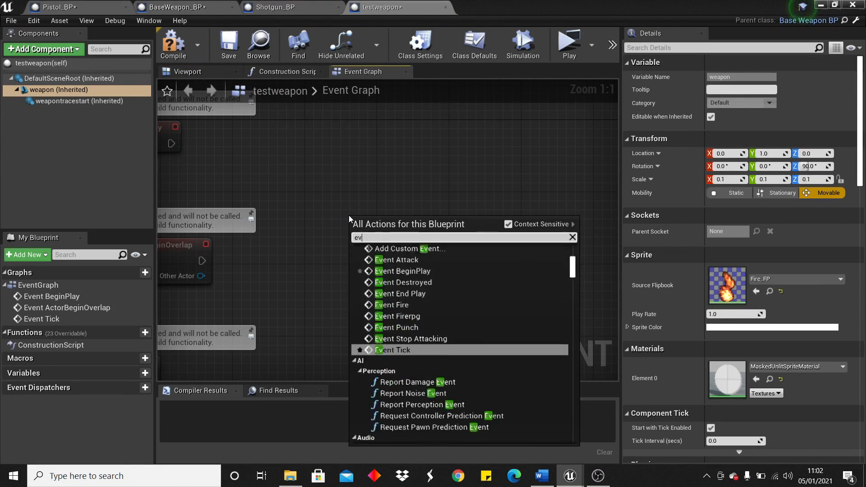
type("ent at")
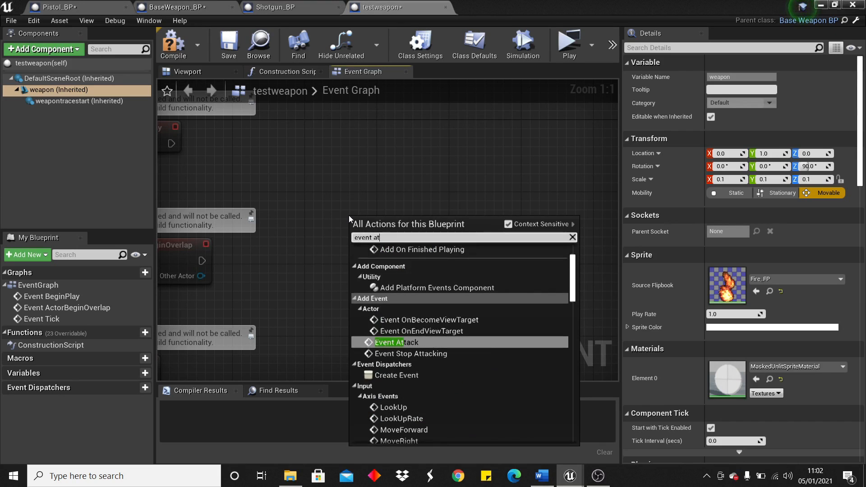
key("Return")
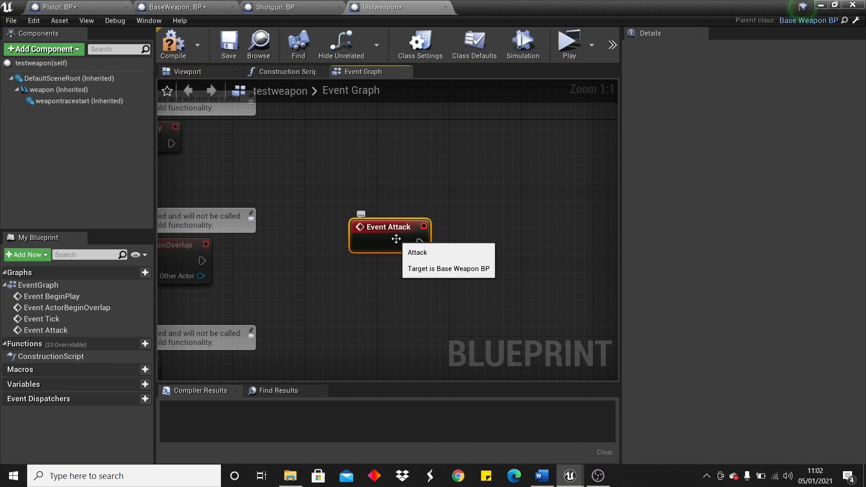
Step: Copy the Pistol/Machine Ammo check, Branch and decrement nodes from Pistol_BP into testweapon and connect Event Attack to the Branch
left_click(55, 6)
scroll(408, 196, "up", 2)
left_click_drag(217, 128, 172, 122)
right_click_drag(325, 142, 209, 158)
left_click_drag(215, 148, 373, 318)
left_click_drag(494, 310, 498, 308)
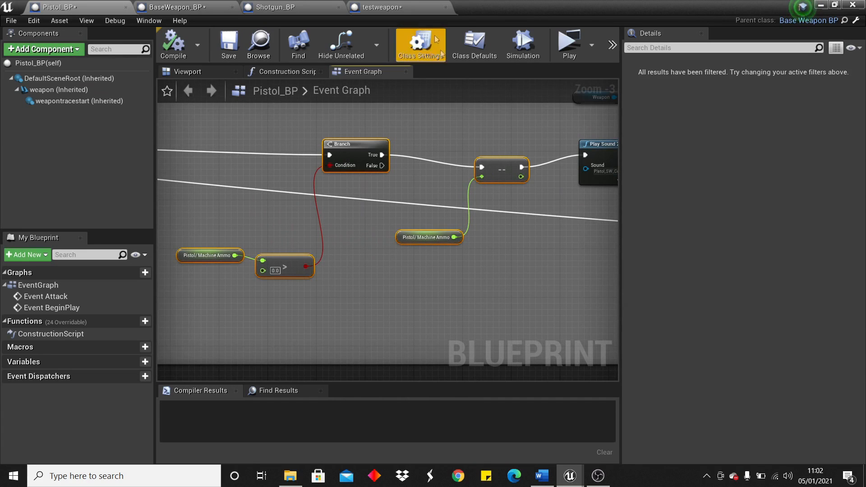
left_click(381, 7)
key("ctrl+v")
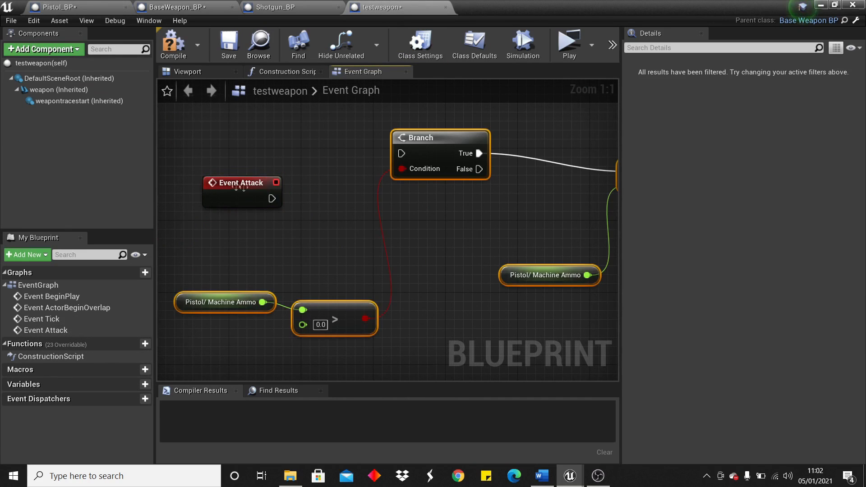
left_click_drag(272, 203, 402, 153)
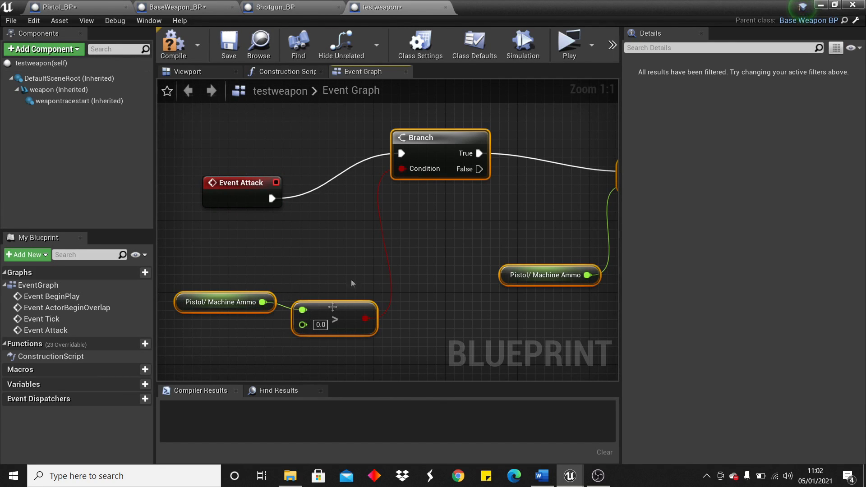
Step: Add a Fire function call after the ammo decrement node in testweapon
scroll(343, 280, "down", 2)
right_click_drag(527, 216, 417, 215)
left_click_drag(425, 188, 515, 184)
type("fire")
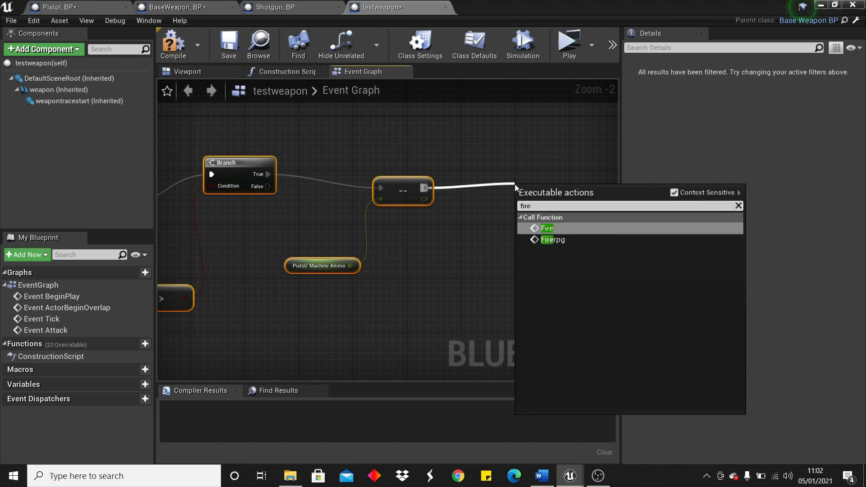
key("Return")
scroll(525, 203, "down", 2)
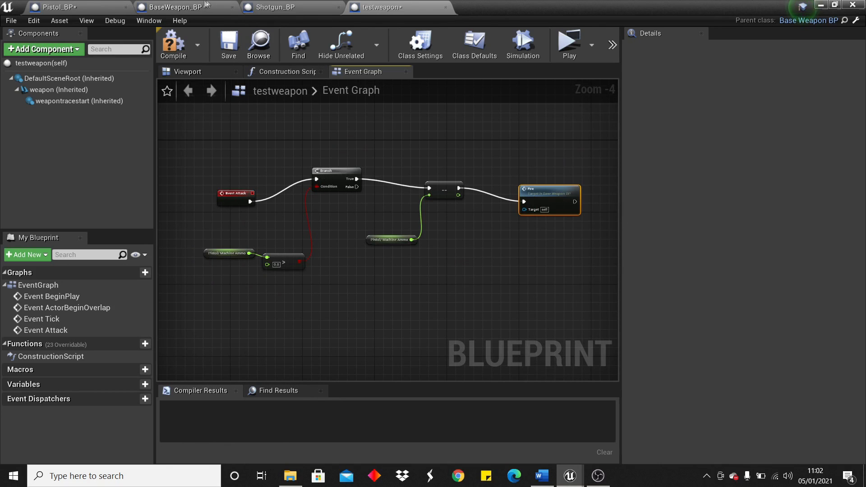
Step: Copy the Set Ammo Count group from Pistol_BP into testweapon's event graph above the attack chain, and compile testweapon
left_click(47, 9)
scroll(340, 243, "down", 7)
right_click_drag(352, 245, 336, 278)
left_click_drag(241, 134, 373, 187)
left_click_drag(446, 202, 447, 201)
left_click_drag(383, 7, 424, 39)
left_click_drag(651, 31, 523, 1)
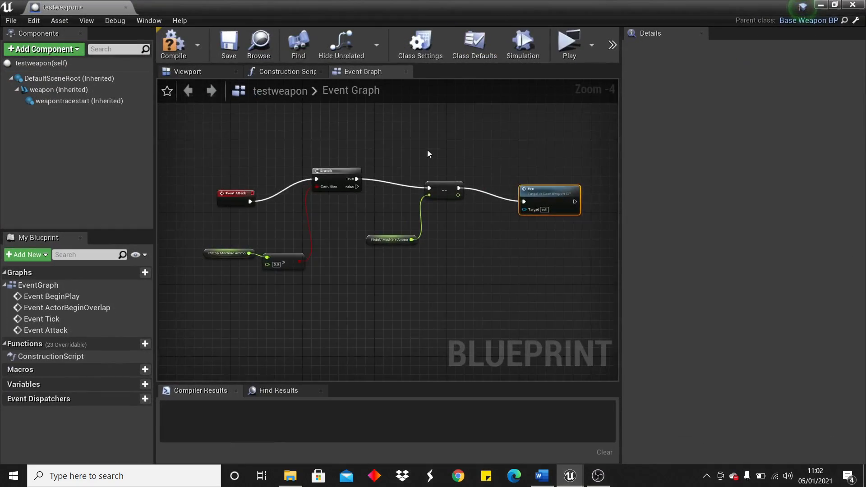
right_click_drag(427, 150, 442, 280)
key("ctrl+v")
scroll(294, 135, "down", 4)
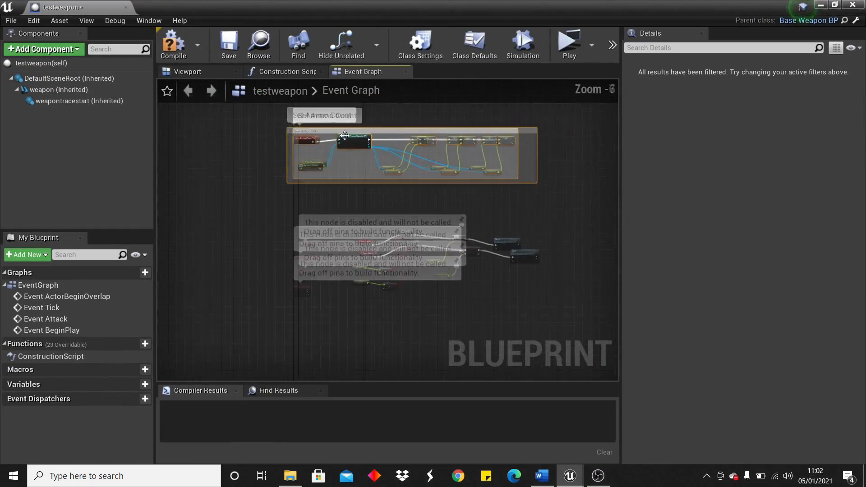
scroll(316, 135, "up", 3)
left_click_drag(399, 134, 505, 144)
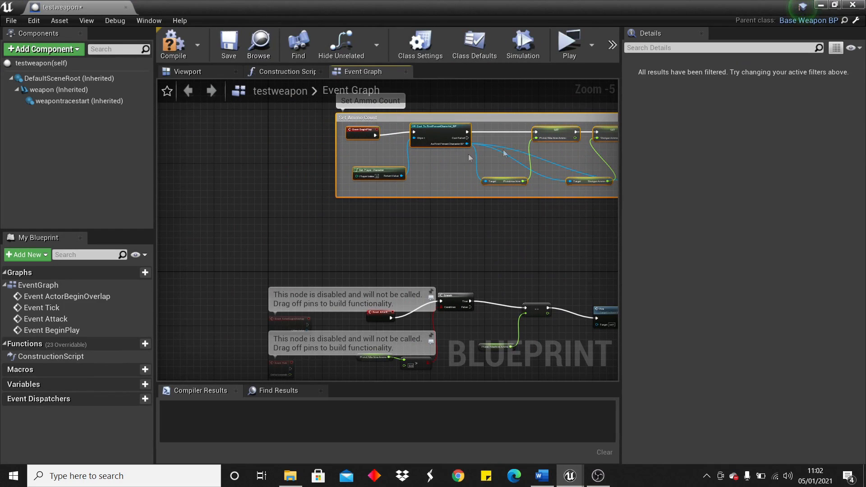
left_click(173, 44)
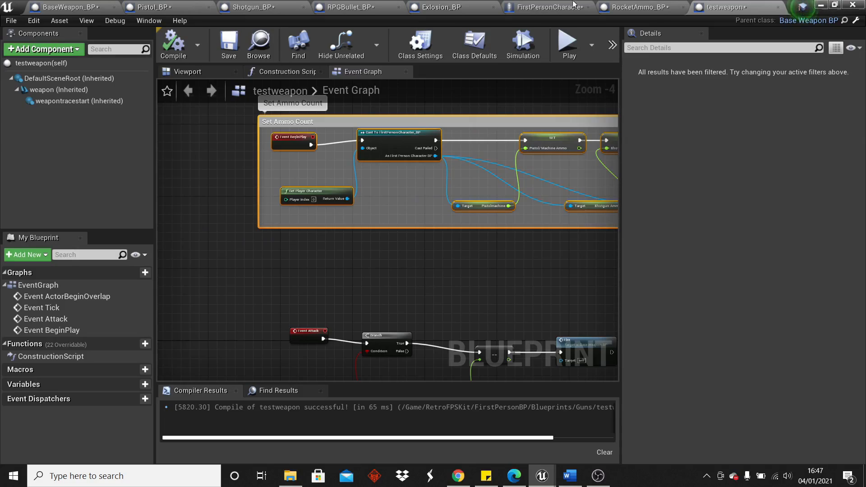
Step: Find the Switchguns section in FirstPersonCharacter_BP's event graph and open its Switchweapons function
left_click(550, 7)
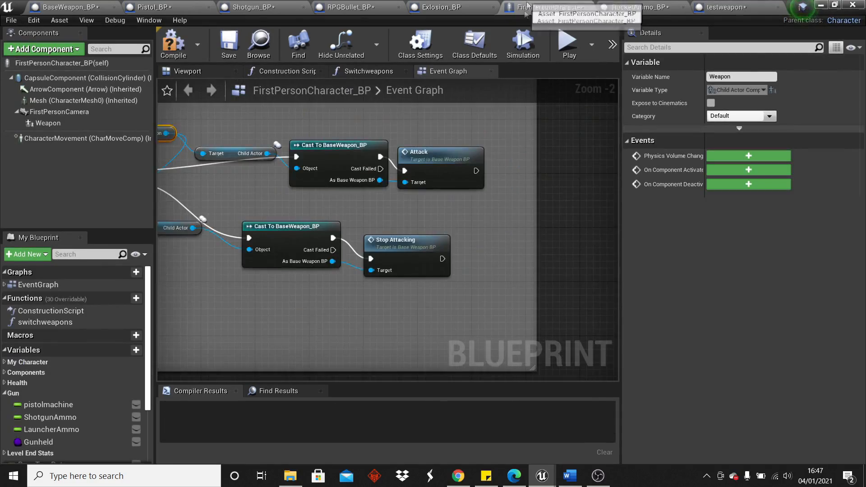
scroll(388, 230, "down", 5)
scroll(388, 230, "down", 2)
right_click_drag(403, 178, 463, 94)
scroll(360, 215, "up", 5)
right_click_drag(336, 172, 464, 250)
scroll(460, 248, "down", 2)
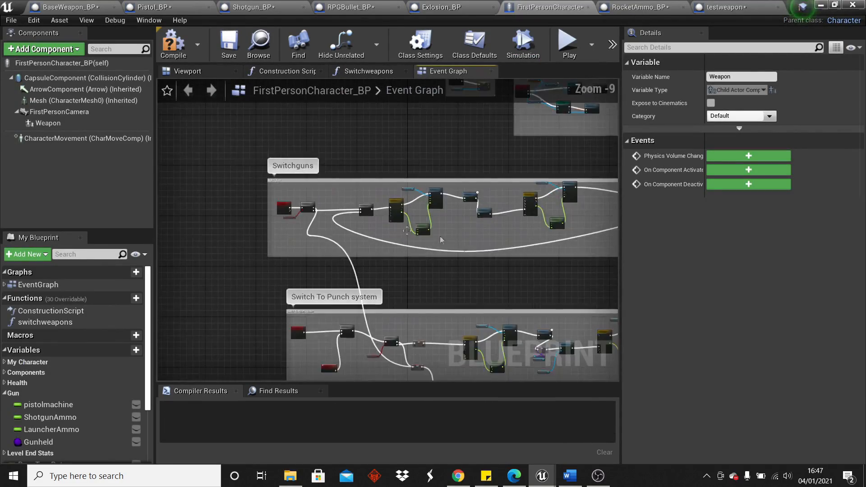
scroll(302, 205, "up", 5)
scroll(413, 185, "down", 4)
right_click_drag(479, 123, 327, 119)
scroll(327, 182, "up", 2)
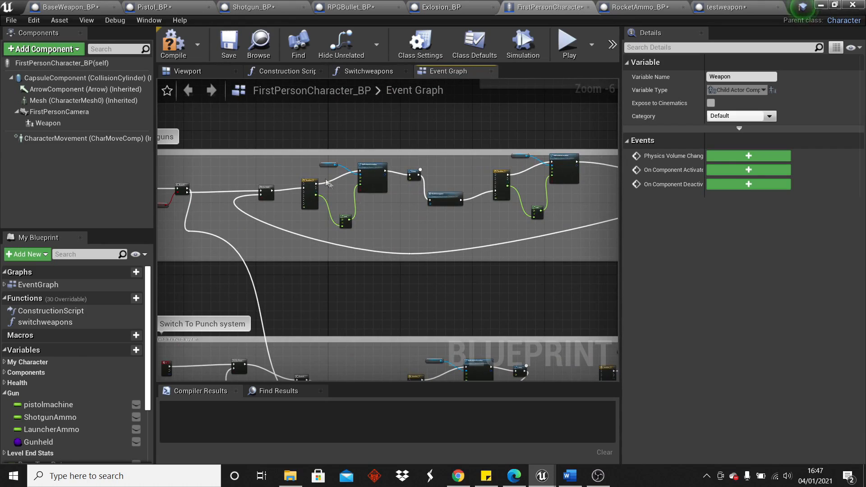
scroll(408, 176, "up", 3)
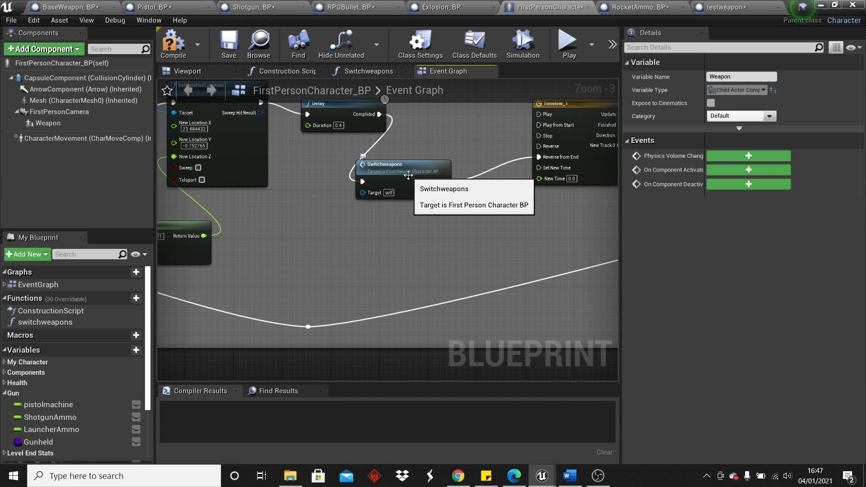
double_click(408, 175)
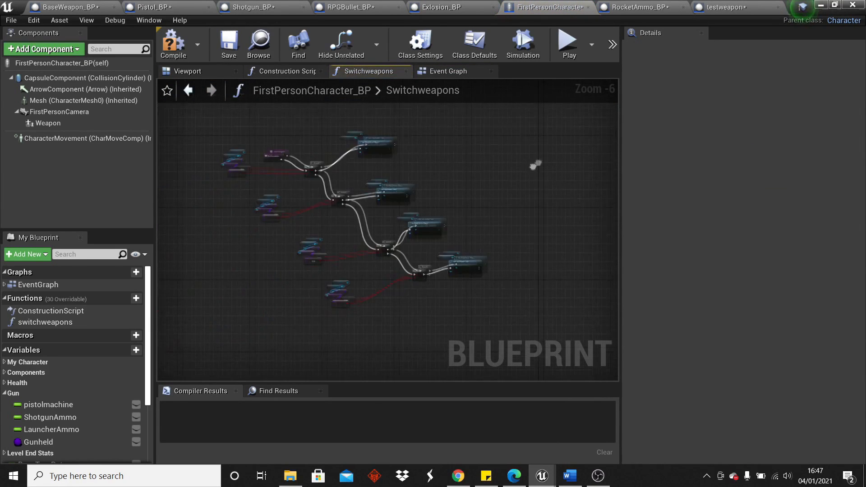
Step: Examine how the Switchweapons branches compare the current Child Actor Class and set the next weapon's class
scroll(375, 176, "up", 3)
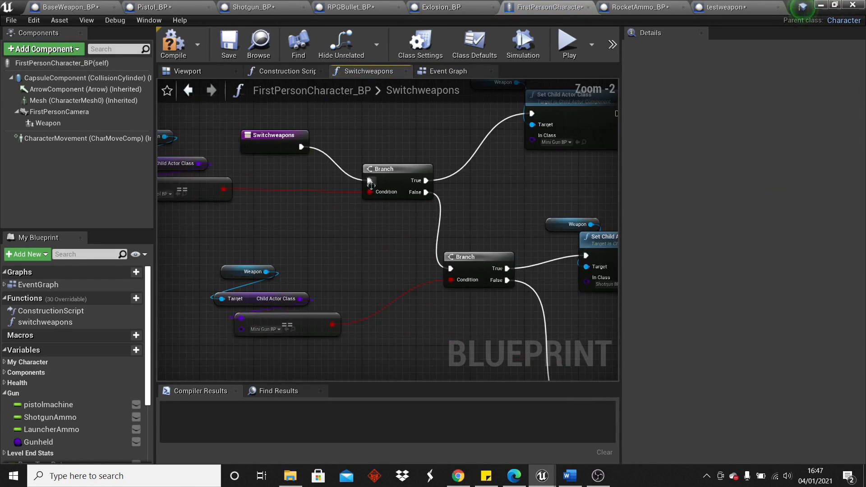
right_click_drag(375, 176, 434, 177)
mouse_move(444, 159)
right_mouse_down()
mouse_move(441, 168)
mouse_move(465, 161)
mouse_move(452, 163)
right_mouse_up()
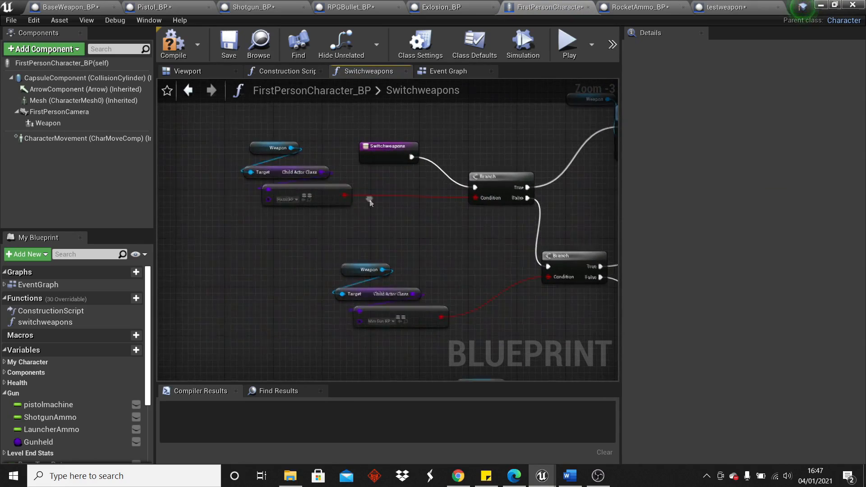
right_click_drag(320, 200, 298, 175)
right_click_drag(553, 163, 507, 124)
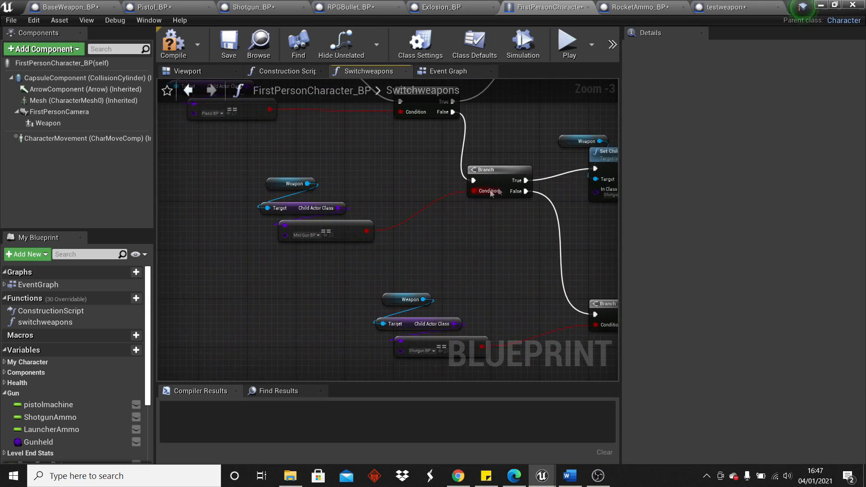
right_click_drag(466, 221, 304, 215)
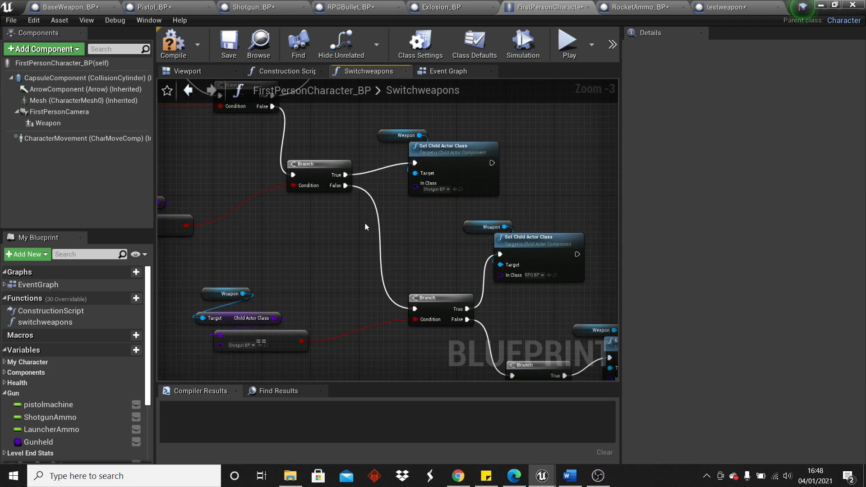
right_click_drag(366, 226, 384, 172)
right_click_drag(374, 230, 317, 189)
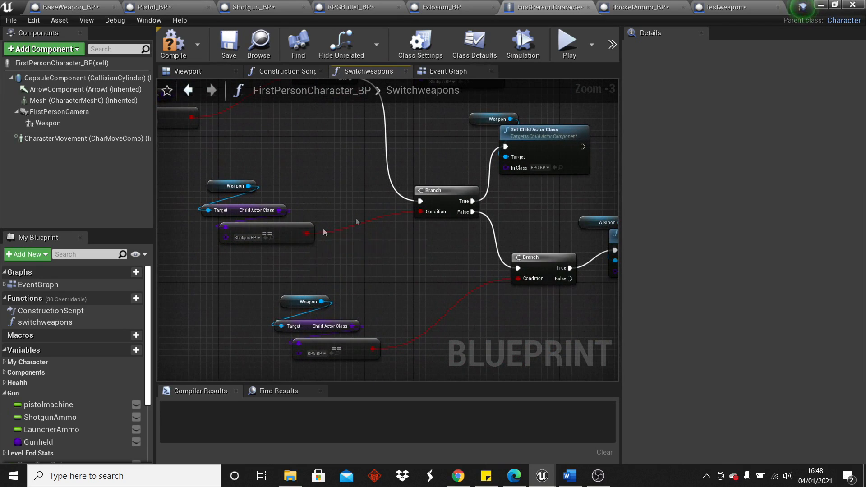
right_click_drag(388, 192, 290, 214)
right_click_drag(411, 222, 386, 177)
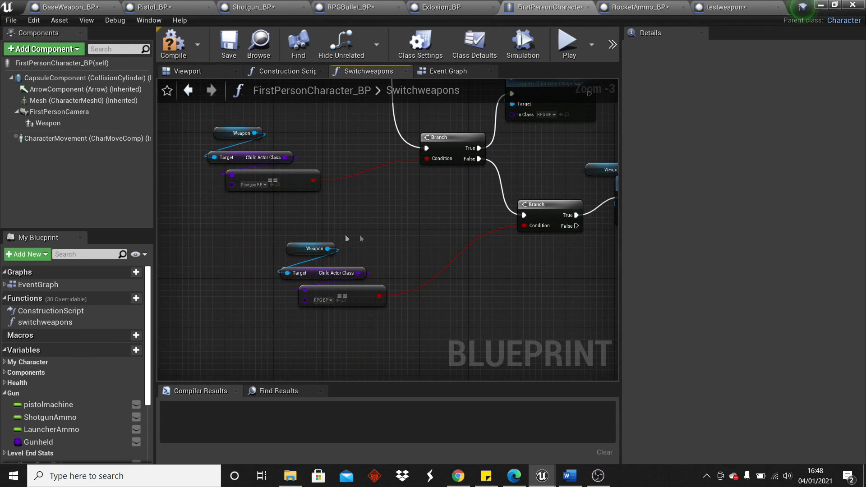
right_click_drag(427, 206, 387, 211)
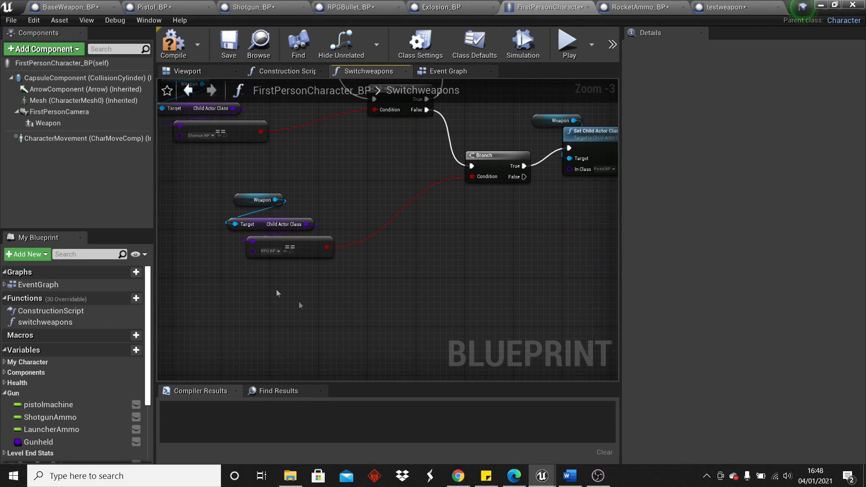
right_click_drag(464, 178, 278, 262)
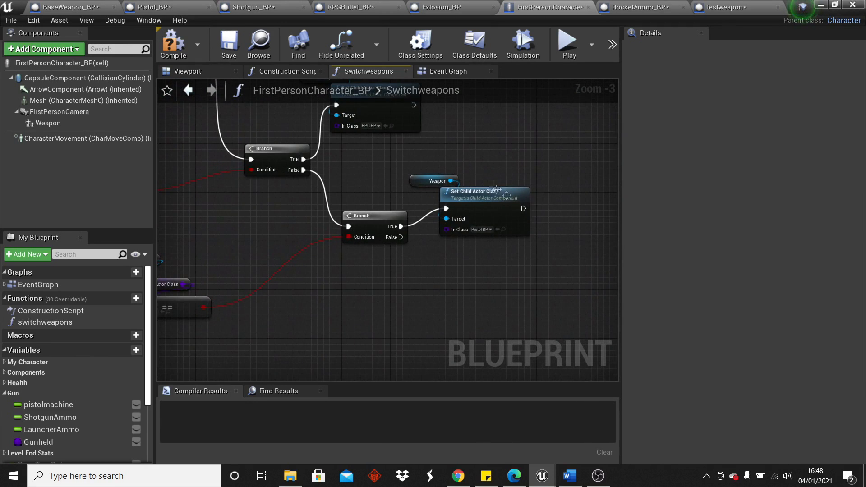
scroll(405, 216, "down", 5)
scroll(403, 235, "up", 3)
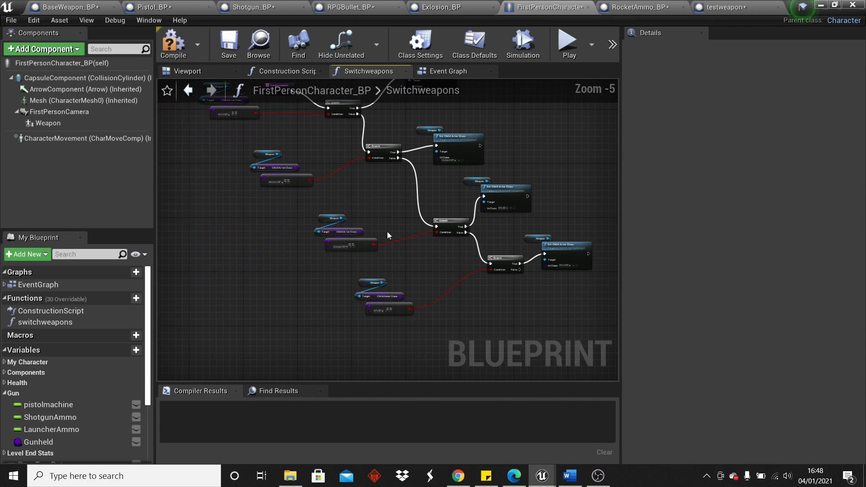
right_click_drag(424, 270, 322, 226)
scroll(402, 219, "up", 2)
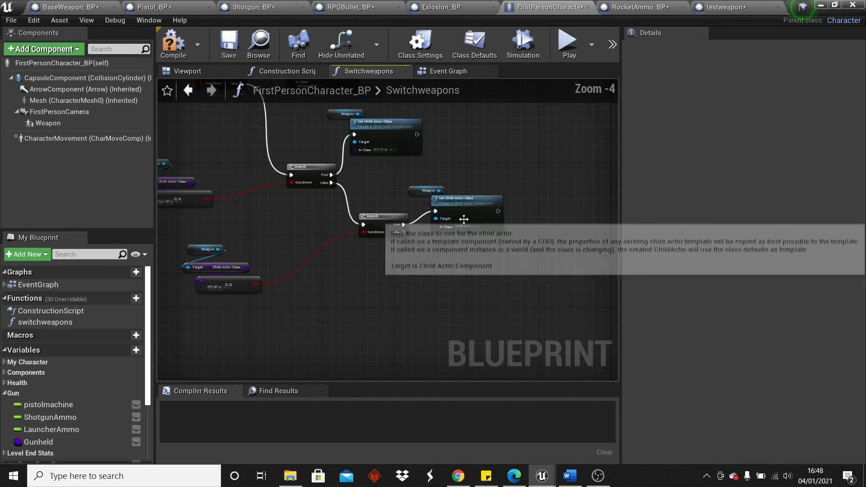
right_click_drag(401, 219, 474, 191)
scroll(433, 207, "down", 1)
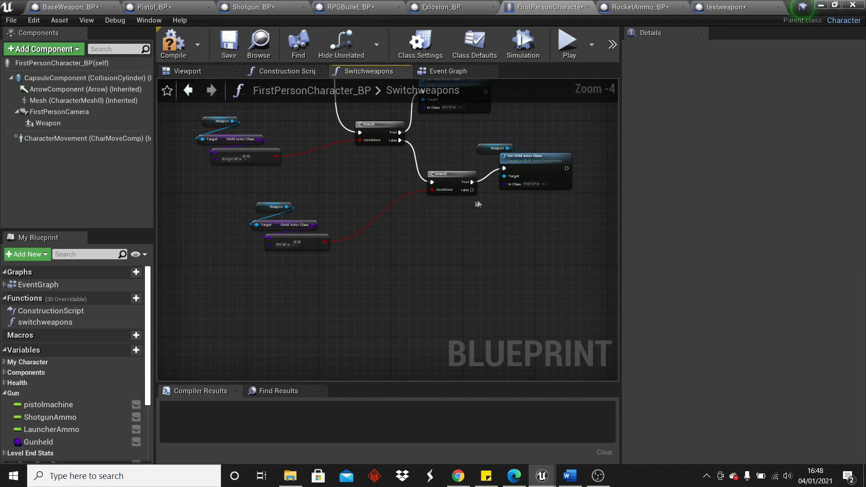
Step: Detach the last Branch's Set Child Actor Class, move it and its Weapon node aside, and connect a duplicate pair to the True output
right_click(469, 182)
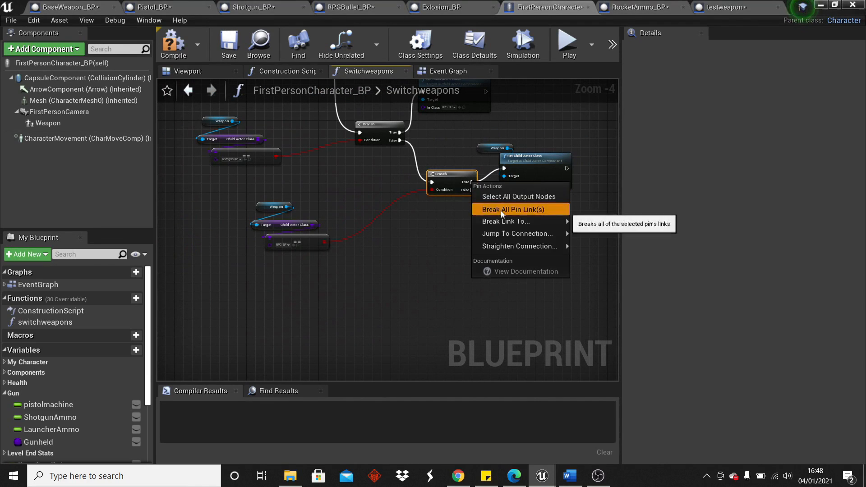
left_click(501, 210)
left_click_drag(507, 132, 370, 307)
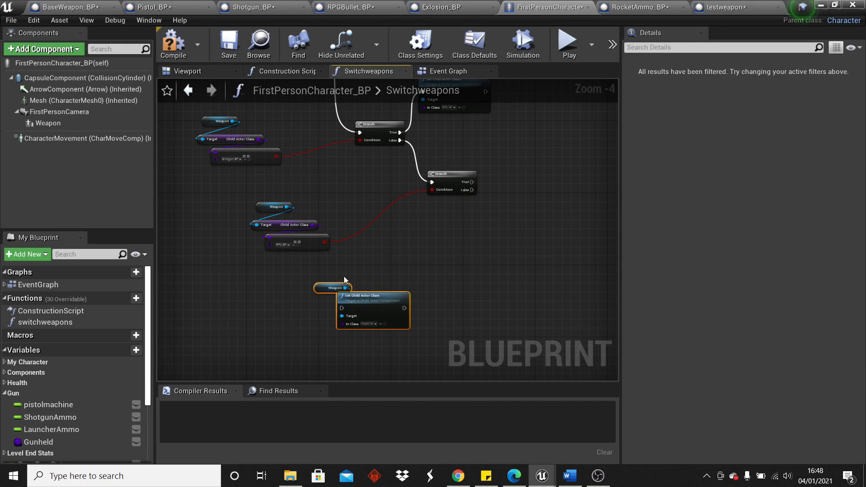
scroll(430, 253, "up", 2)
left_click_drag(279, 343, 471, 192)
left_click_drag(424, 222, 493, 202)
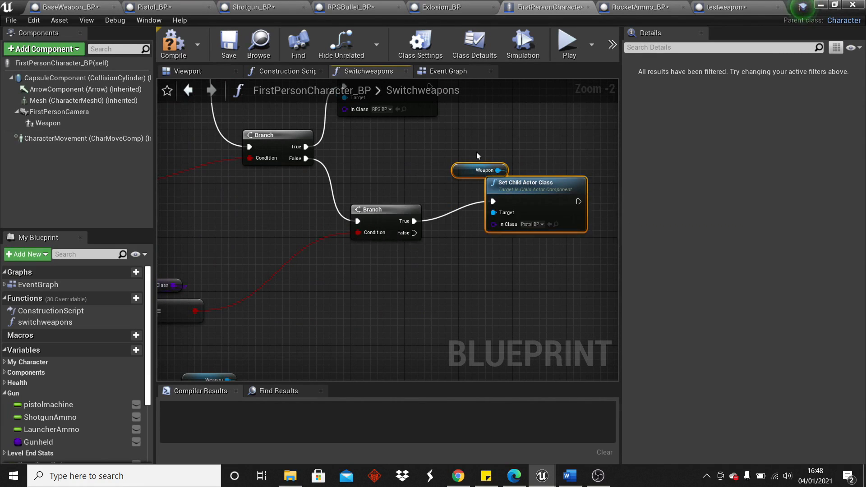
Step: Set In Class of the duplicated Set Child Actor Class node to testweapon
right_click_drag(456, 232, 572, 216)
right_click_drag(374, 262, 288, 269)
left_click(508, 170)
type("test")
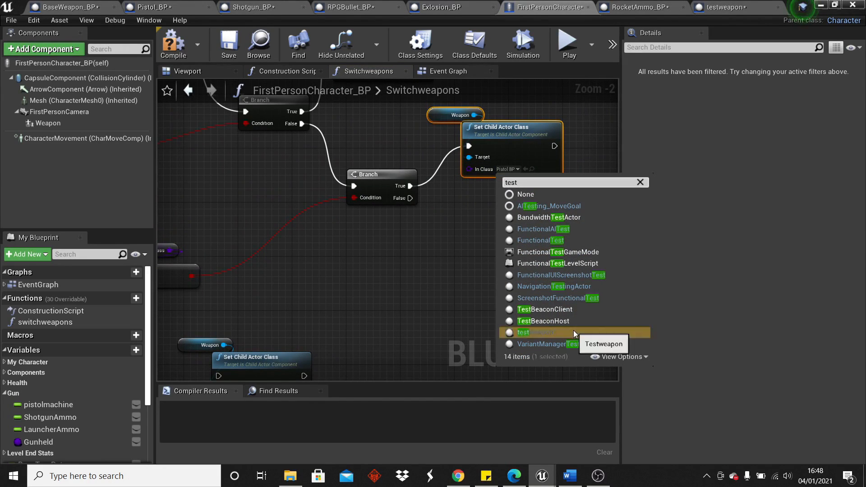
left_click(573, 332)
Step: Add a new Branch node from the False output of the last Branch in Switchweapons
left_click_drag(406, 199, 451, 280)
type("branc")
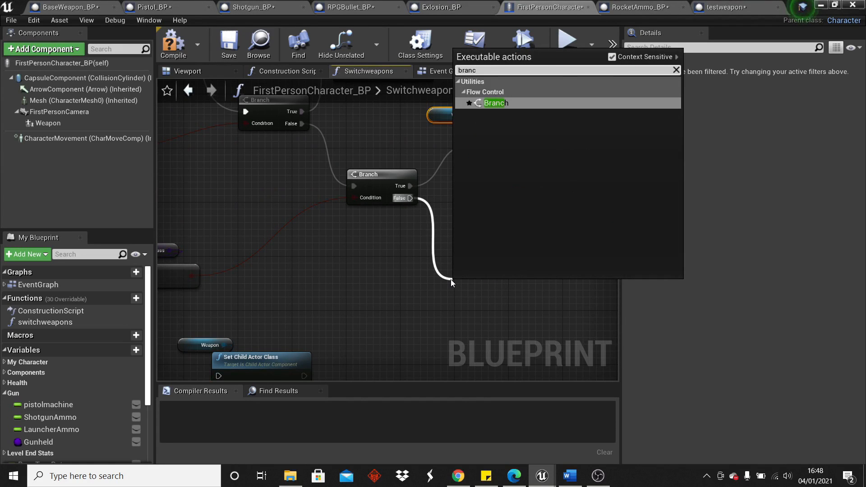
type("#")
key("BackSpace")
key("Return")
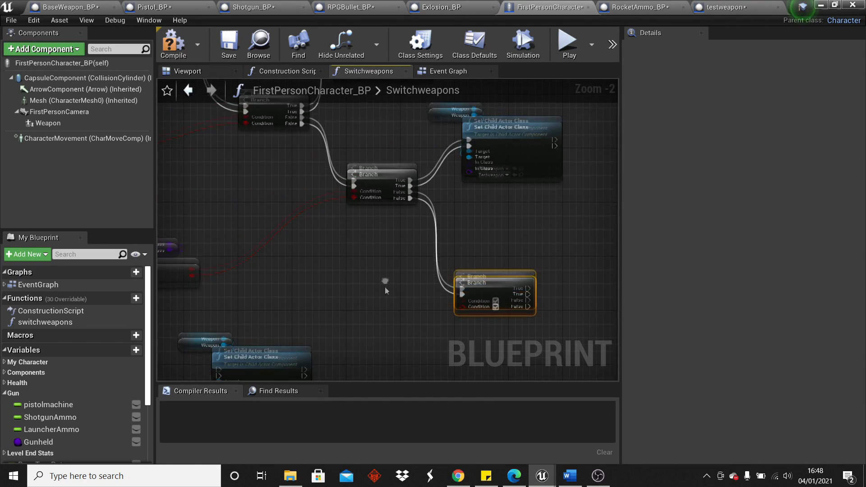
Step: Duplicate the Weapon, Child Actor Class and equality nodes beside the new Branch and connect the comparison result to its Condition
right_click_drag(385, 286, 469, 199)
left_click_drag(204, 123, 231, 195)
left_click(394, 216)
right_click_drag(393, 216, 321, 261)
key("ctrl+v")
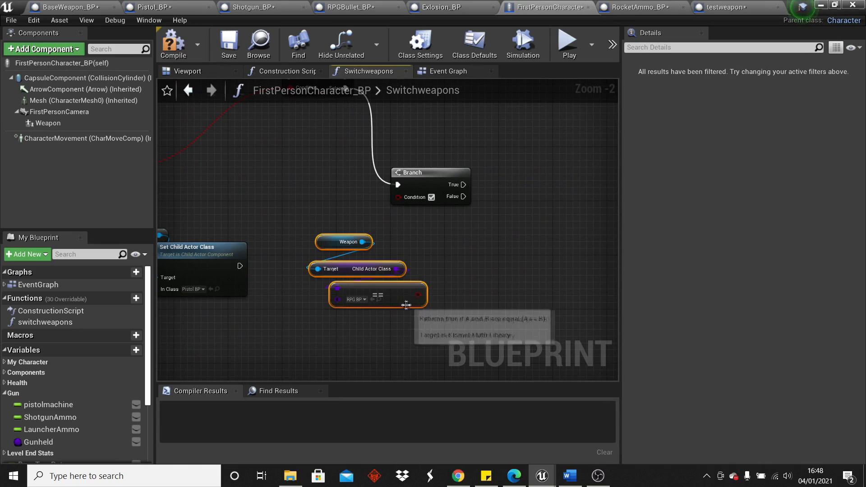
left_click_drag(419, 295, 398, 197)
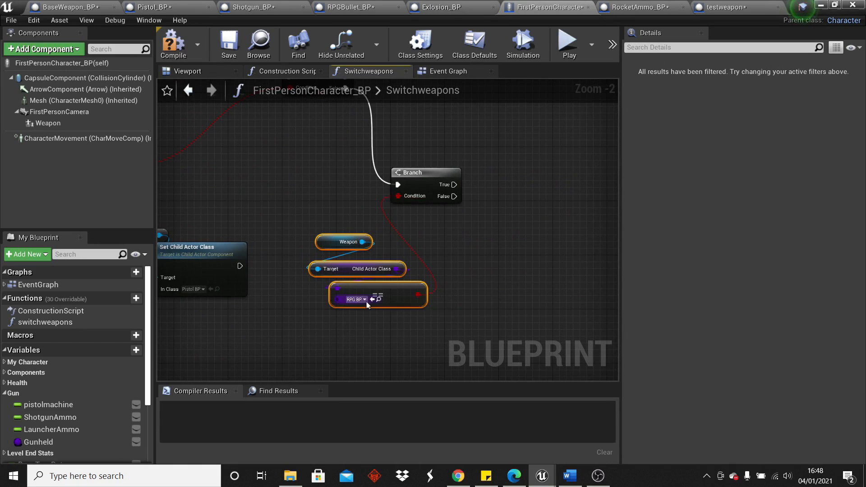
Step: Set the comparison class of the duplicated equality node to testweapon
left_click(357, 299)
type("testwe")
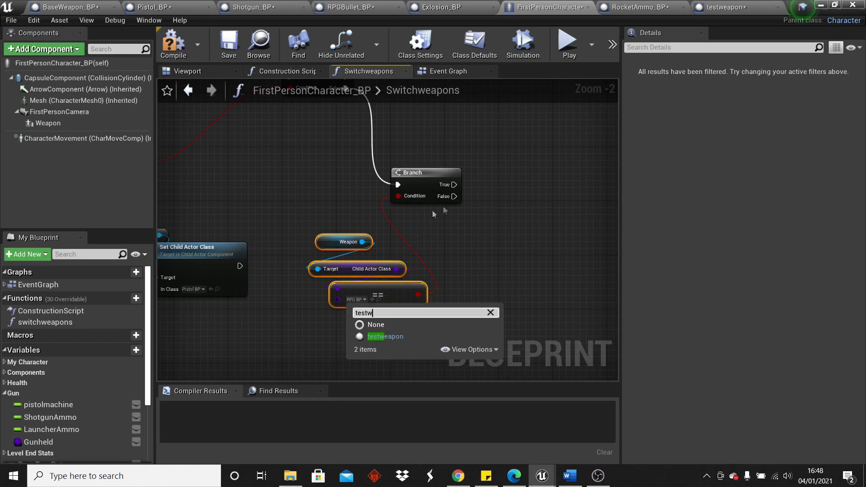
left_click(394, 338)
Step: Move the detached Pistol_BP Set Child Actor Class and Weapon nodes beside the new Branch, connect its True output, and compile the blueprint
scroll(394, 337, "down", 3)
scroll(270, 325, "up", 2)
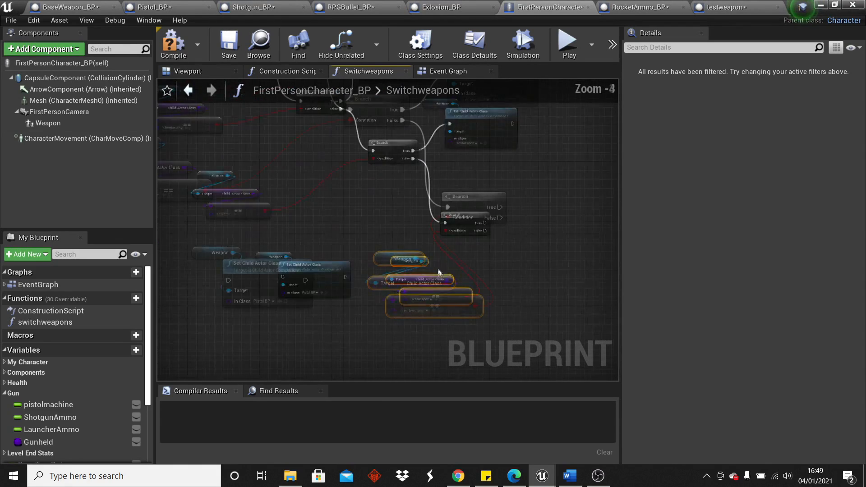
left_click_drag(193, 301, 521, 240)
left_click_drag(468, 288, 509, 246)
scroll(509, 246, "down", 1)
scroll(406, 253, "up", 1)
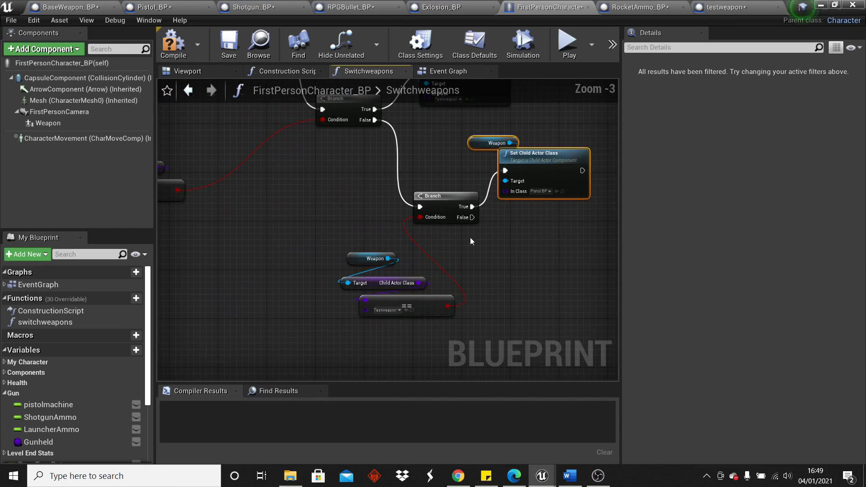
right_click_drag(322, 201, 323, 231)
left_click(174, 45)
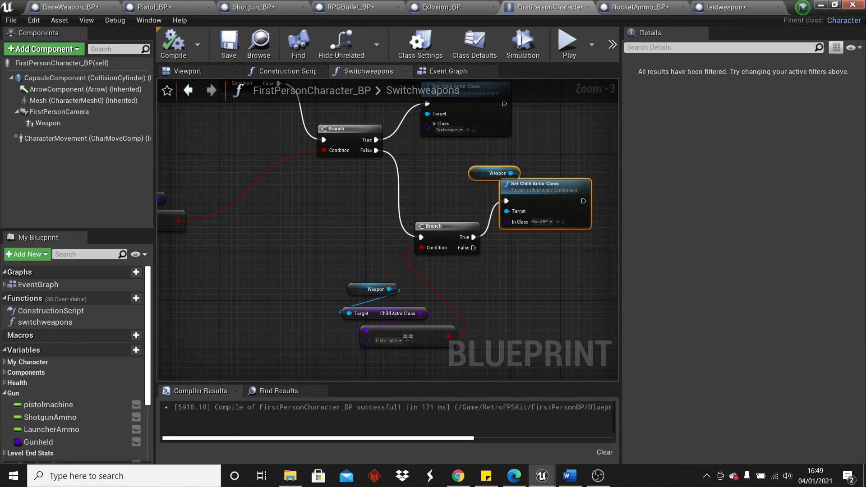
Step: Play the level and cycle through the character's weapons until testweapon is equipped
left_click(821, 6)
left_click(712, 41)
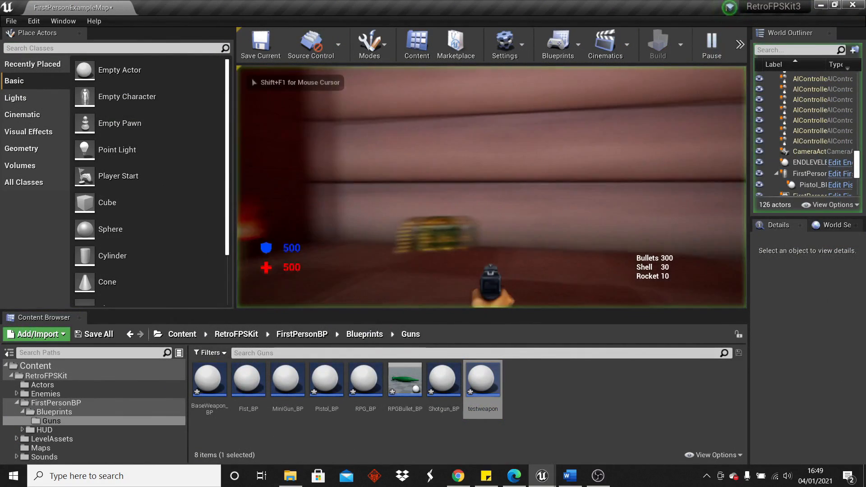
key("3")
key("4")
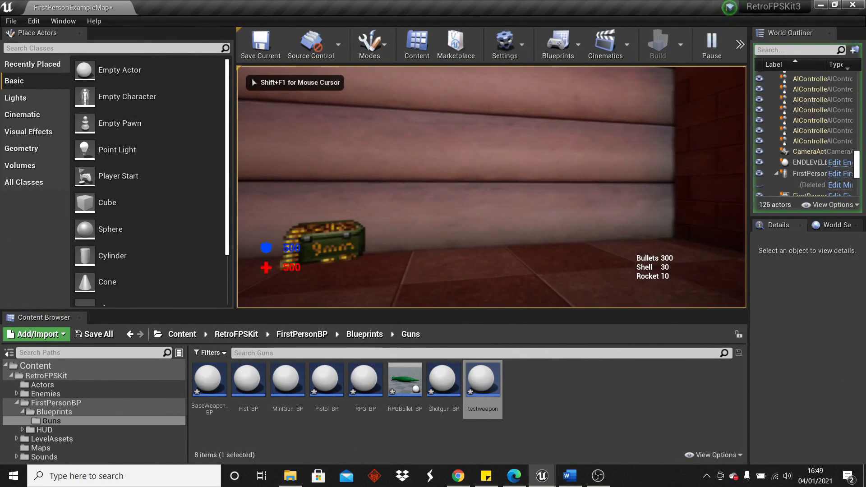
key("5")
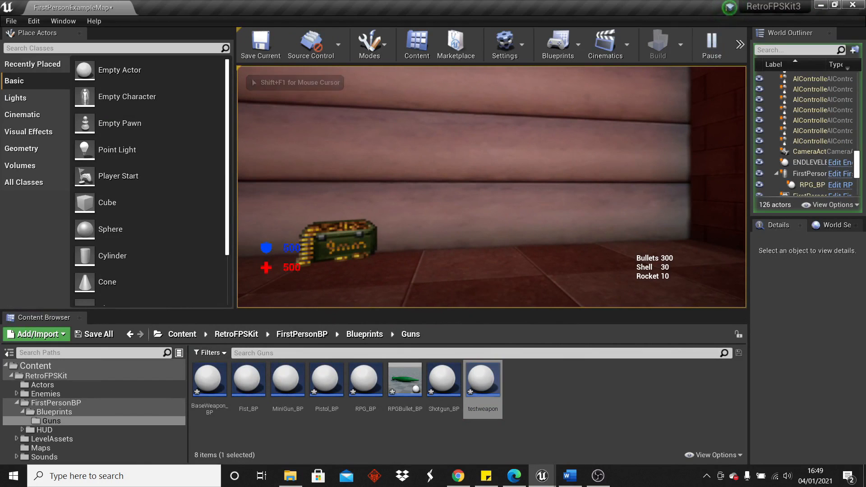
key("6")
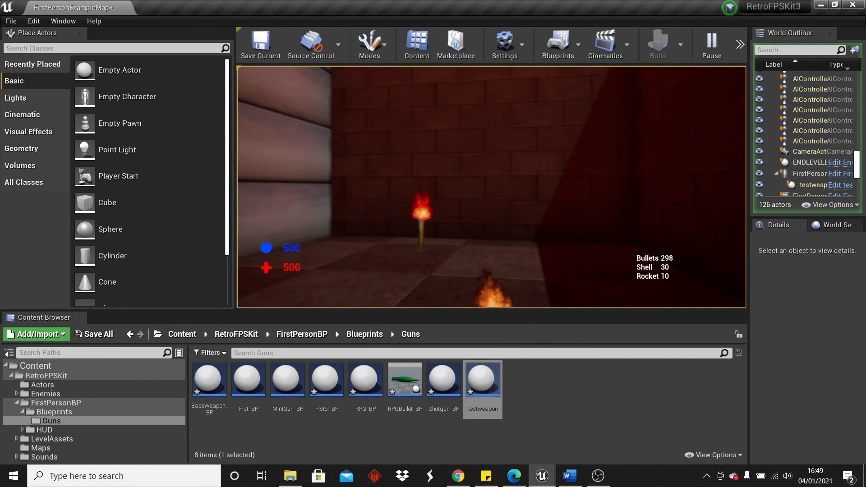
Step: Fire testweapon repeatedly at the enemies in the corridor, then end the play session
left_click(491, 187)
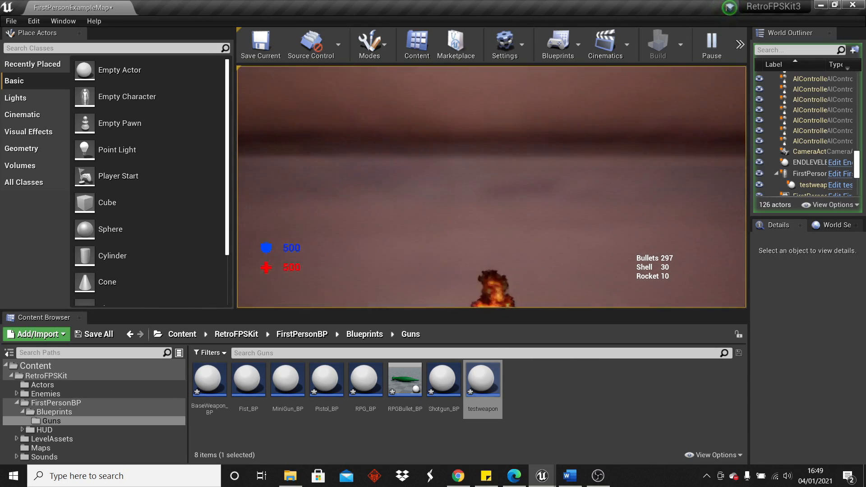
key("w")
left_click(492, 187)
left_click(491, 187)
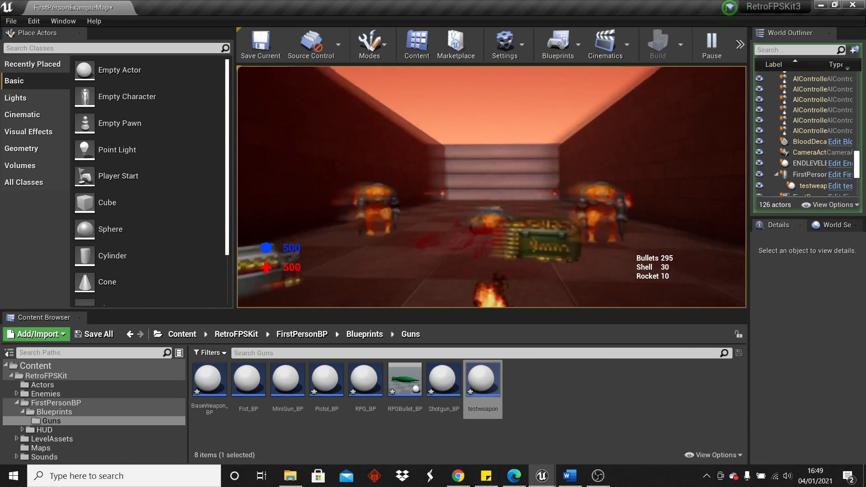
left_click(491, 187)
left_click(492, 188)
left_click(491, 188)
left_click(491, 188)
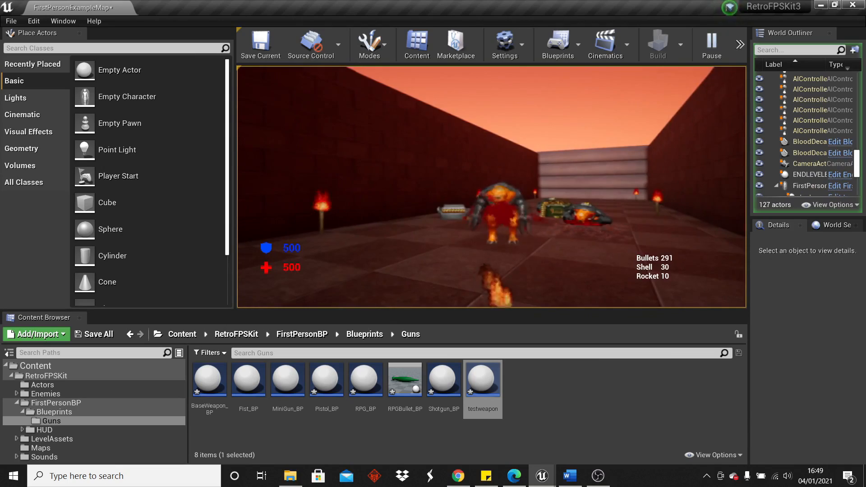
key("Escape")
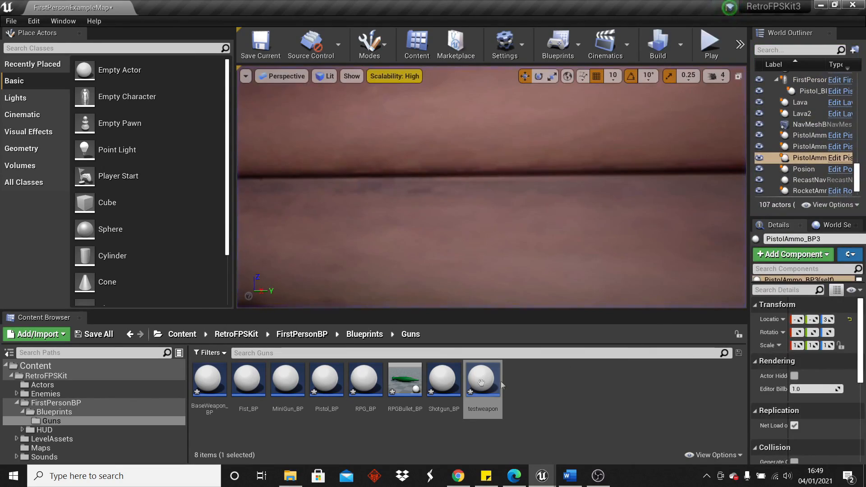
Step: Add a keyboard event for the 4 key in an empty area of FirstPersonCharacter_BP's Event Graph
mouse_move(542, 476)
left_click(589, 431)
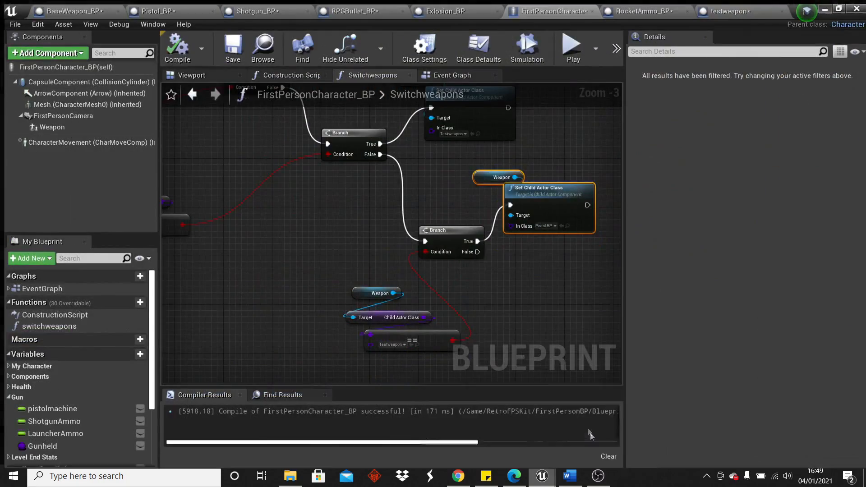
scroll(515, 304, "down", 2)
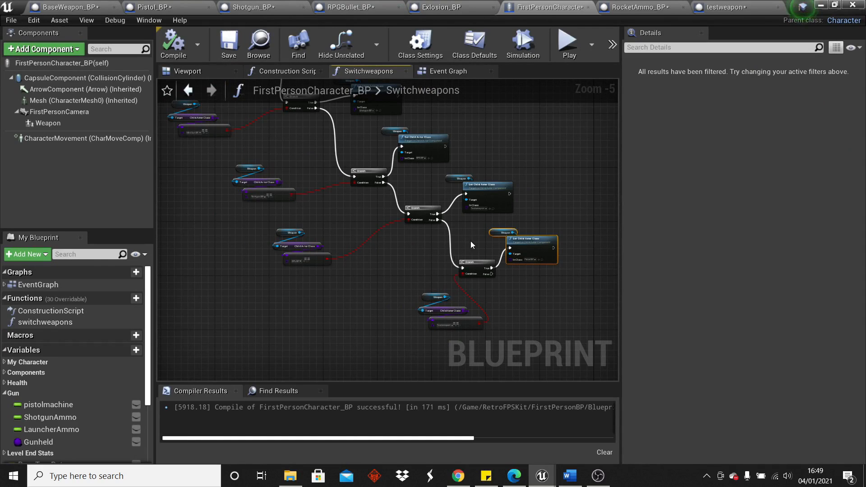
scroll(534, 263, "up", 3)
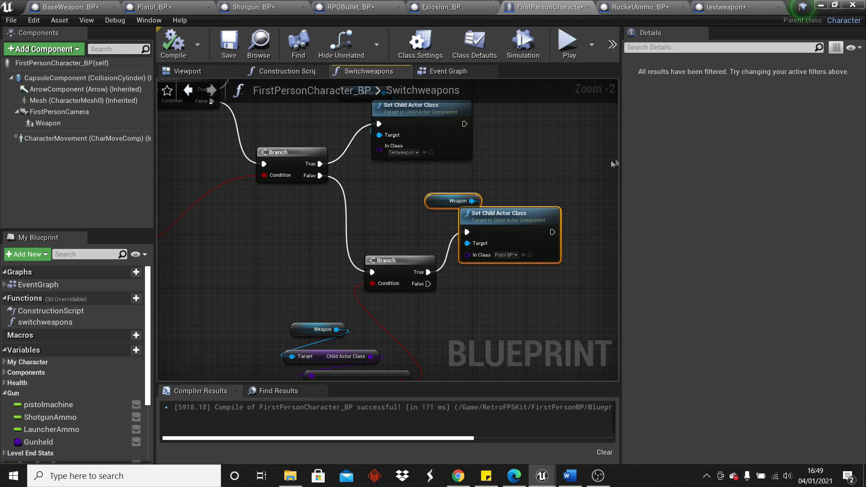
left_click(437, 70)
scroll(429, 111, "down", 10)
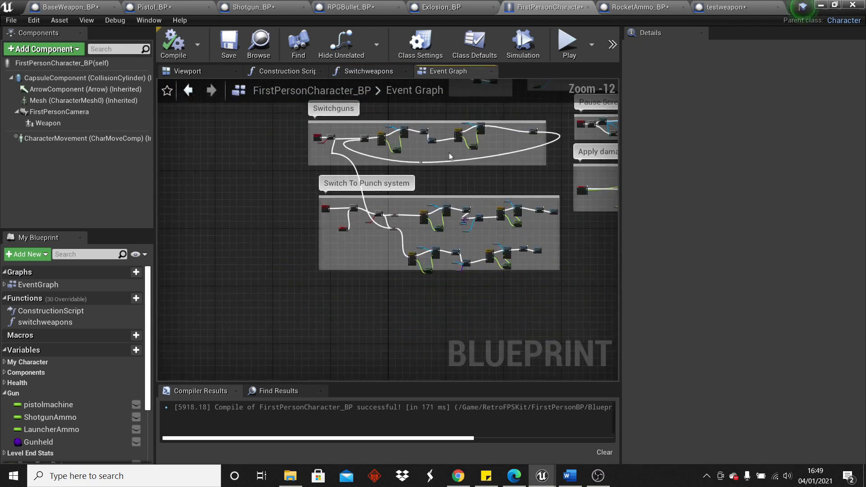
right_click_drag(466, 368, 404, 209)
scroll(397, 198, "up", 7)
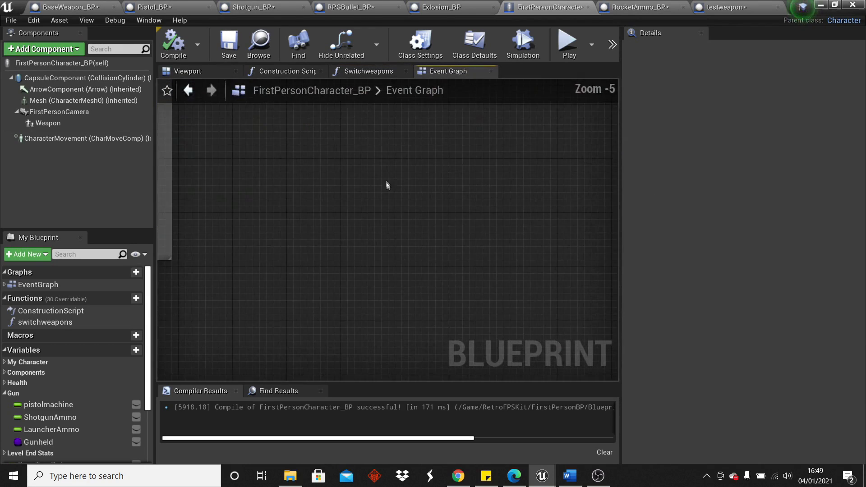
right_click(385, 180)
type("4")
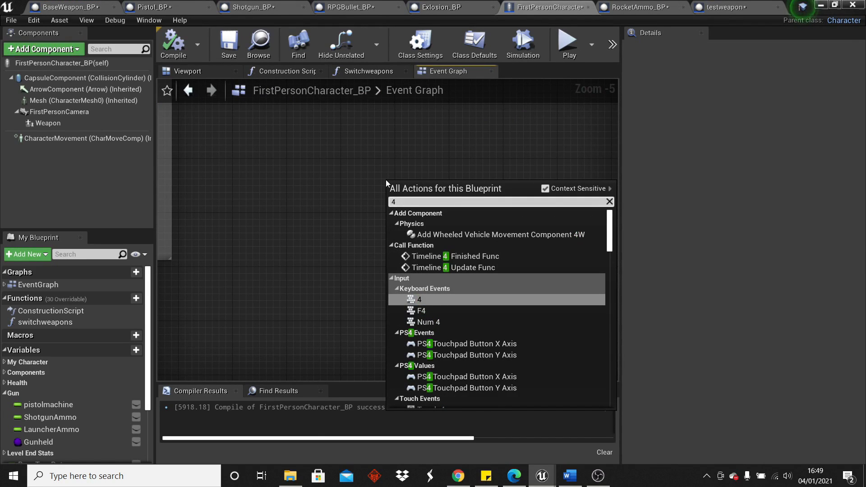
key("Return")
scroll(430, 193, "up", 3)
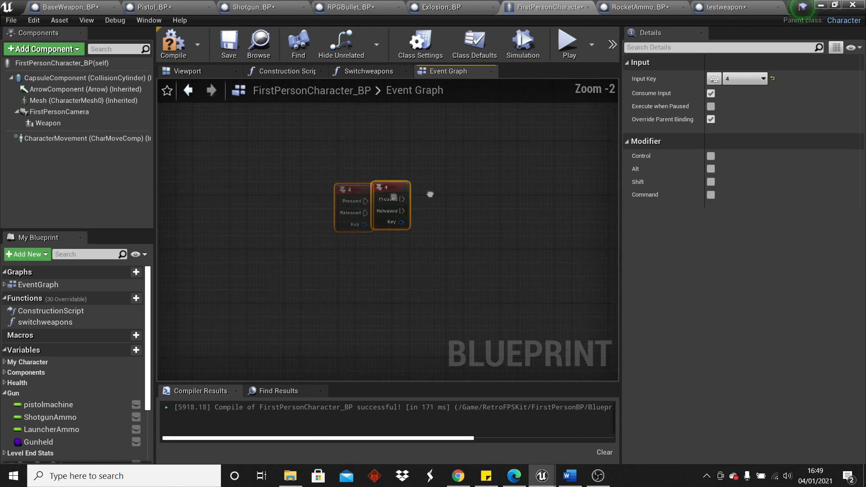
Step: Connect a pasted Set Child Actor Class node and its Weapon reference to the 4 event's Pressed output, with In Class set to MiniGun_BP
right_click_drag(430, 193, 367, 183)
key("ctrl+v")
left_click_drag(283, 199, 381, 207)
left_click(423, 227)
type("mini")
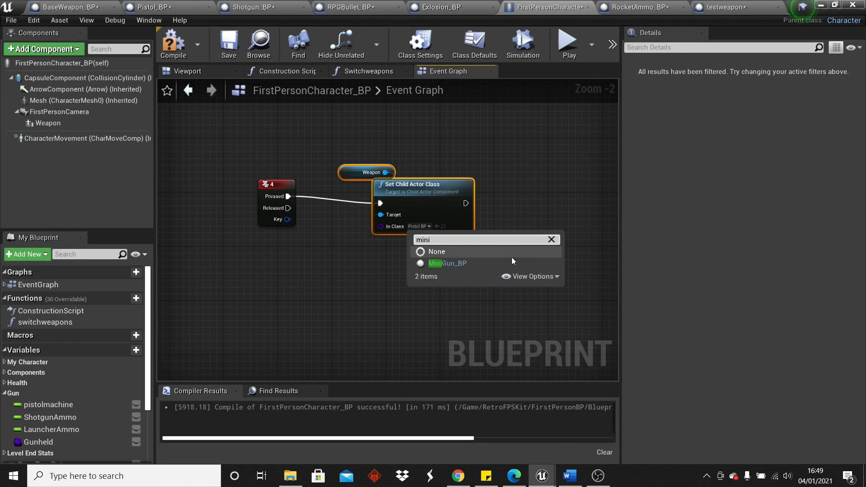
left_click(509, 264)
Step: Compile the blueprint, play the level to test equipping and firing the minigun with the 4 key, and return to FirstPersonCharacter_BP
left_click(177, 48)
left_click(819, 8)
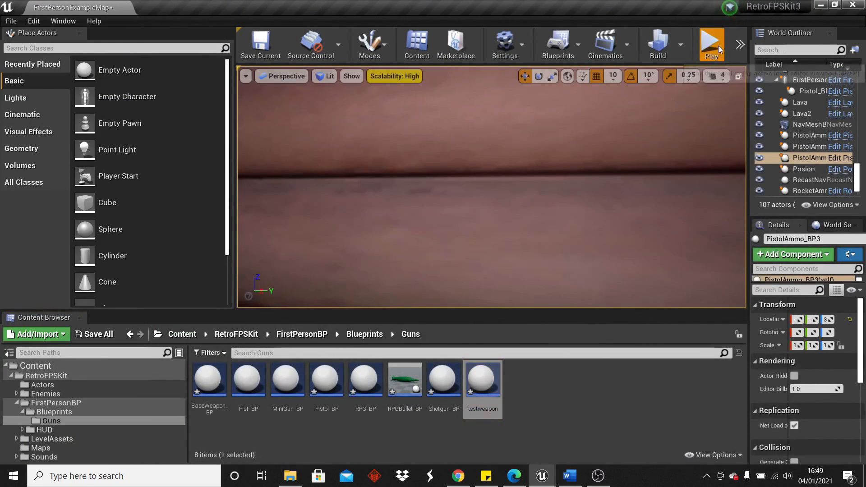
left_click(712, 46)
key("4")
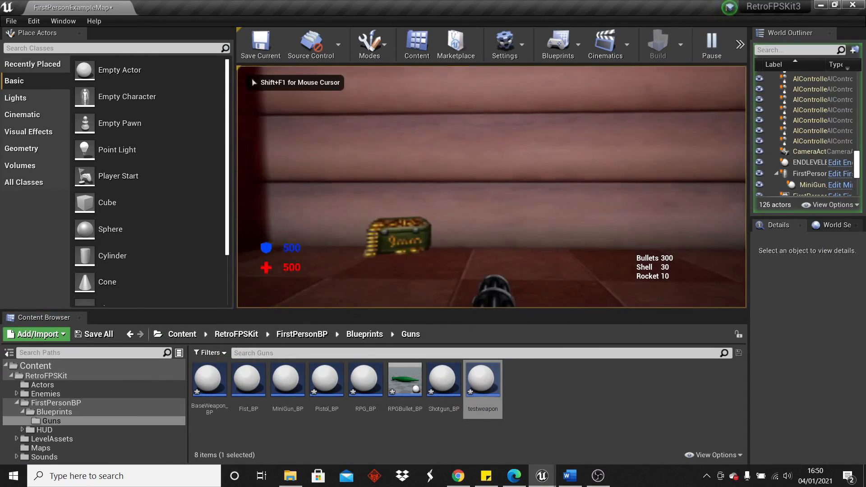
left_click(492, 186)
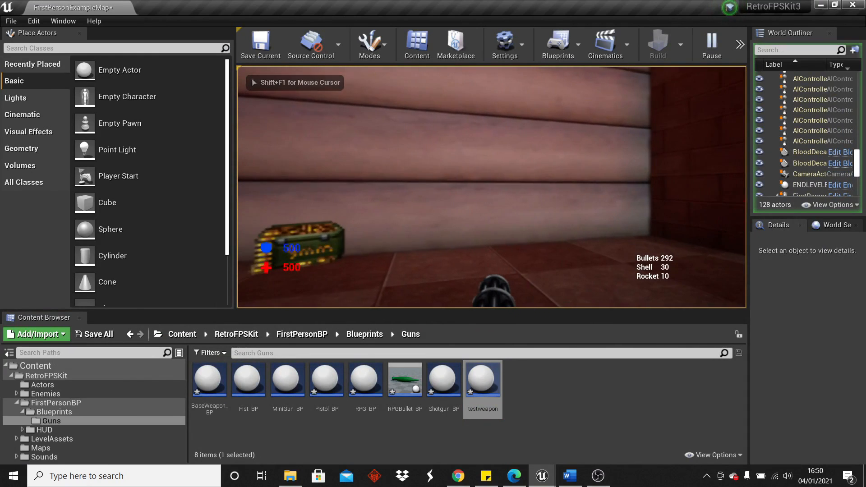
key("2")
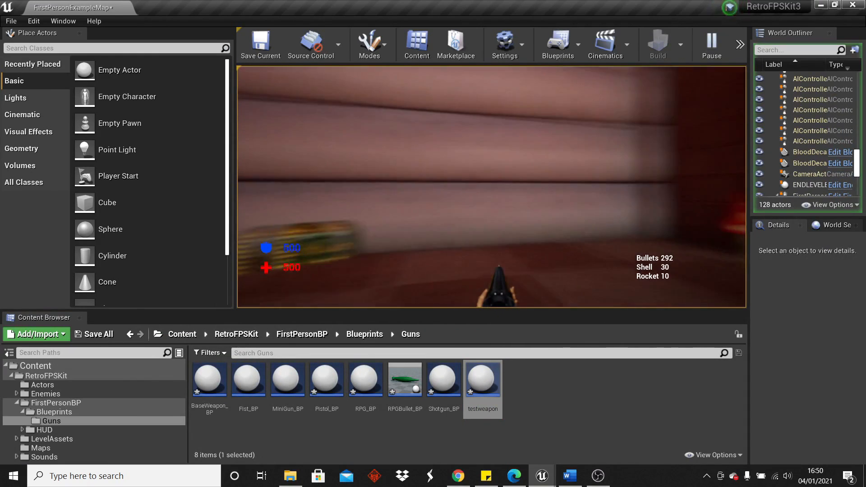
key("Escape")
mouse_move(546, 476)
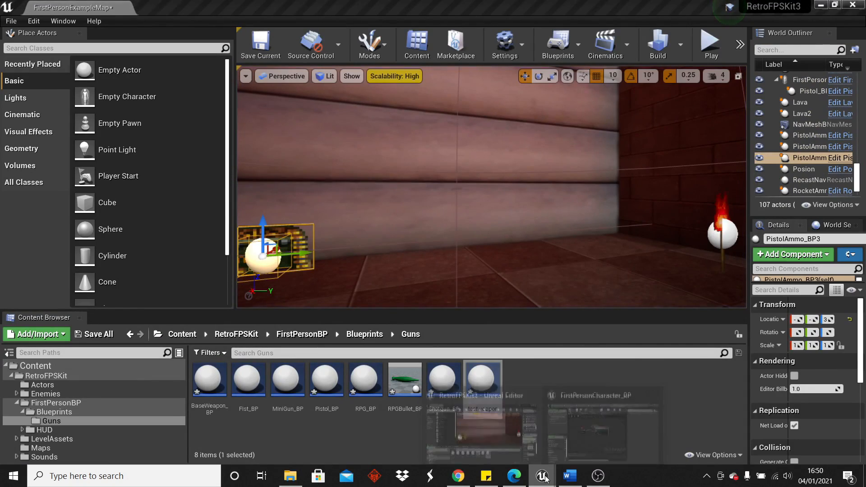
left_click(602, 420)
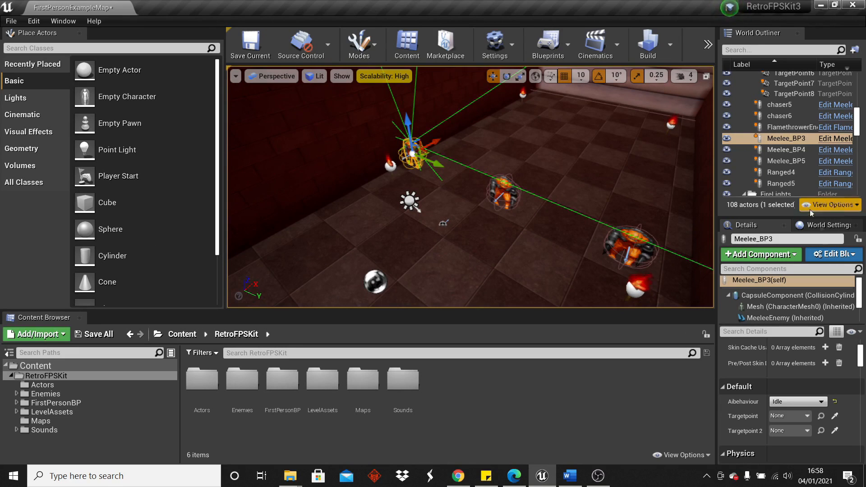
Step: Select the Meelee_BP4 enemy in the level and run the level to observe its Idle Aibehaviour
left_click(496, 197)
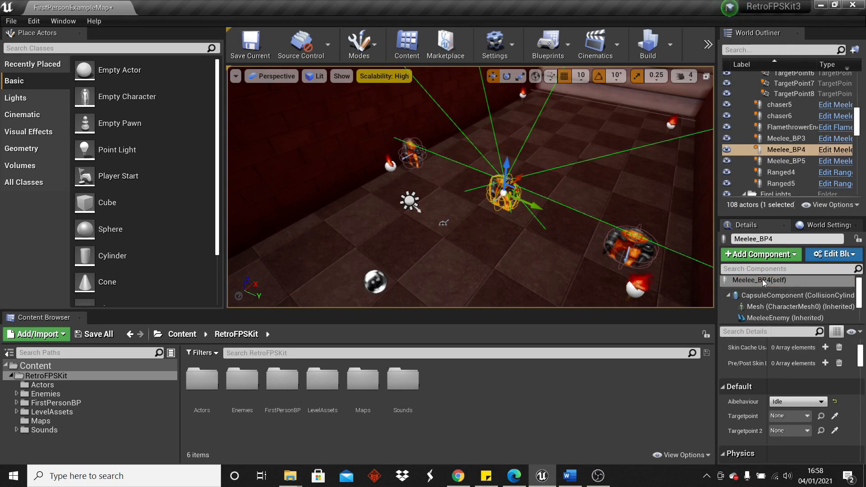
scroll(820, 379, "up", 4)
scroll(820, 380, "down", 5)
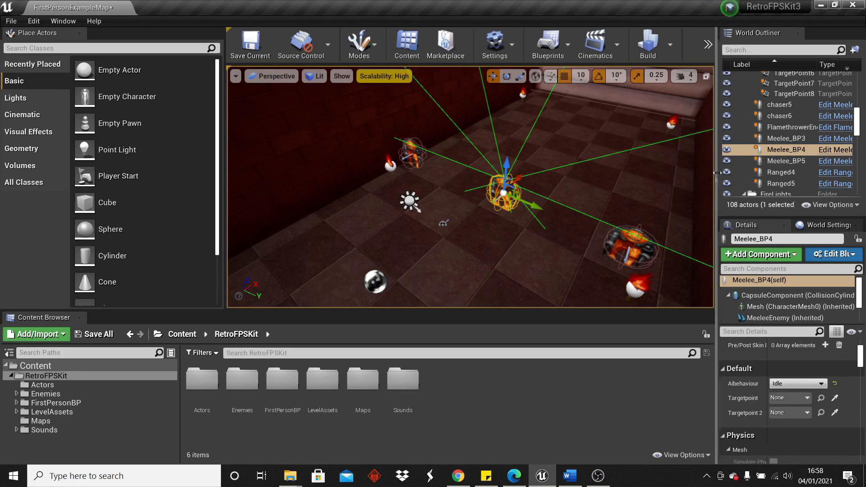
left_click_drag(718, 173, 753, 173)
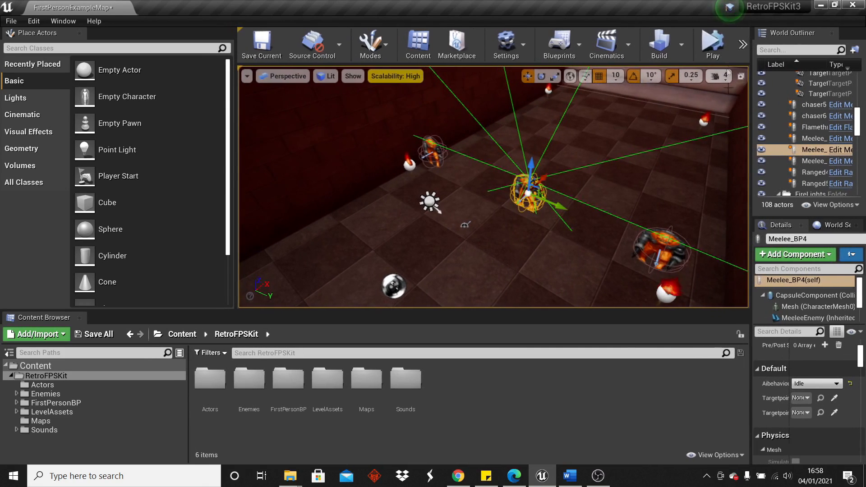
left_click(713, 45)
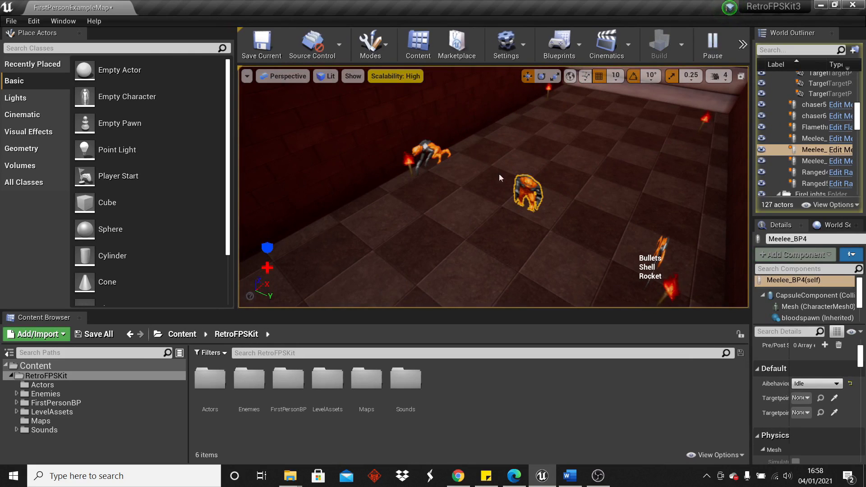
key("Escape")
Step: Set Meelee_BP4's Aibehaviour to Roam and run the level to observe the enemy's movement
left_click(818, 384)
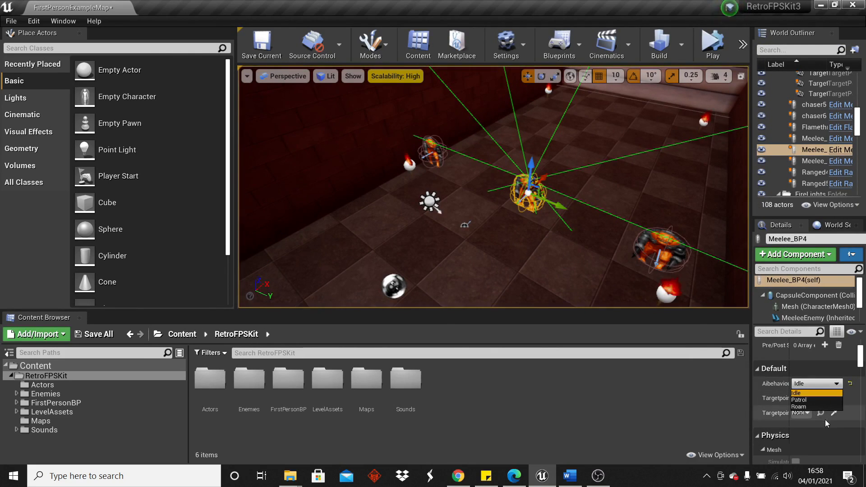
left_click(800, 407)
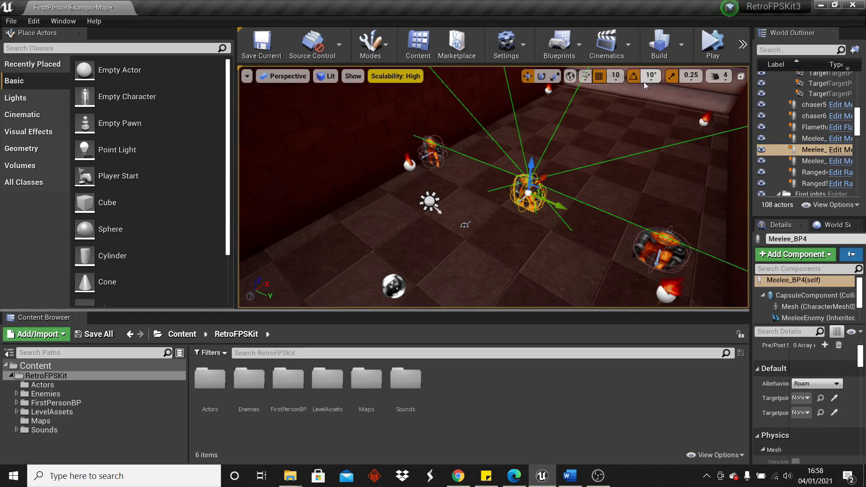
left_click(713, 45)
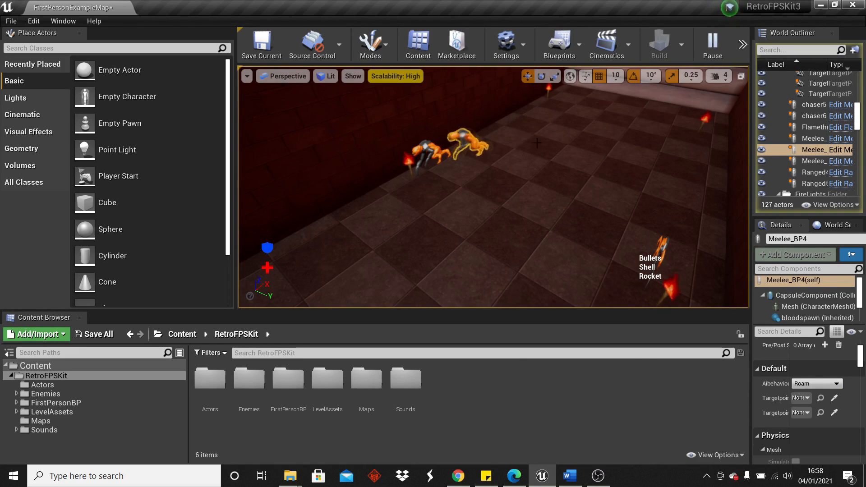
Step: Stop the running level and set Meelee_BP4's Aibehaviour to Patrol
key("Escape")
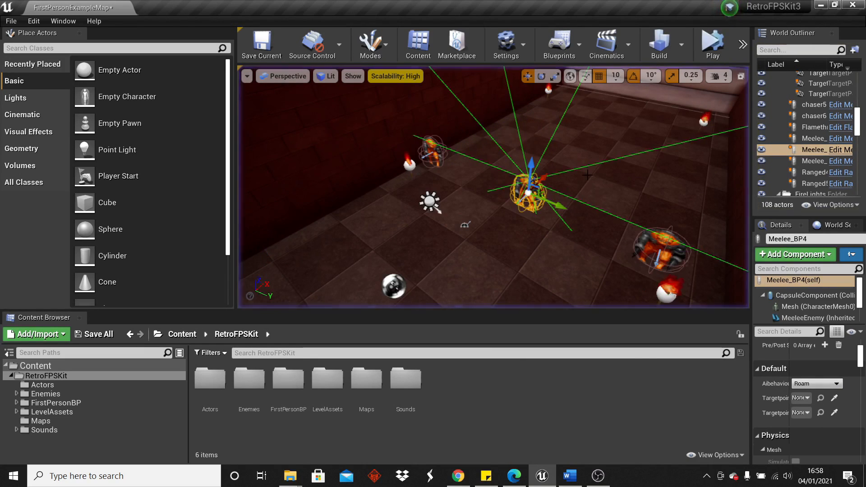
left_click(824, 384)
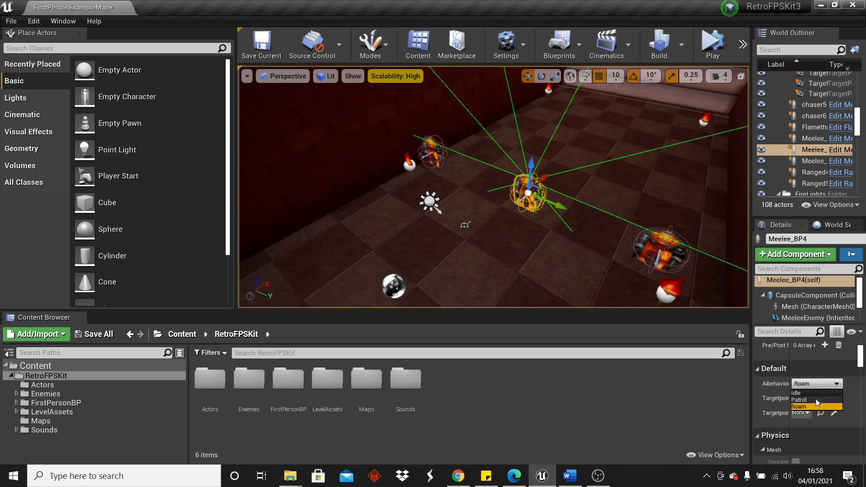
left_click(816, 401)
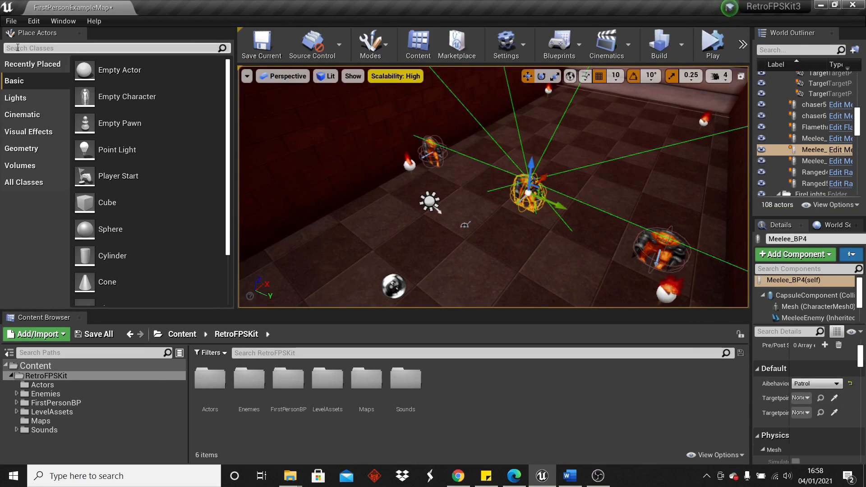
Step: Place a Target Point actor on the level floor near the enemies and duplicate it to a second spot across the floor
type("r")
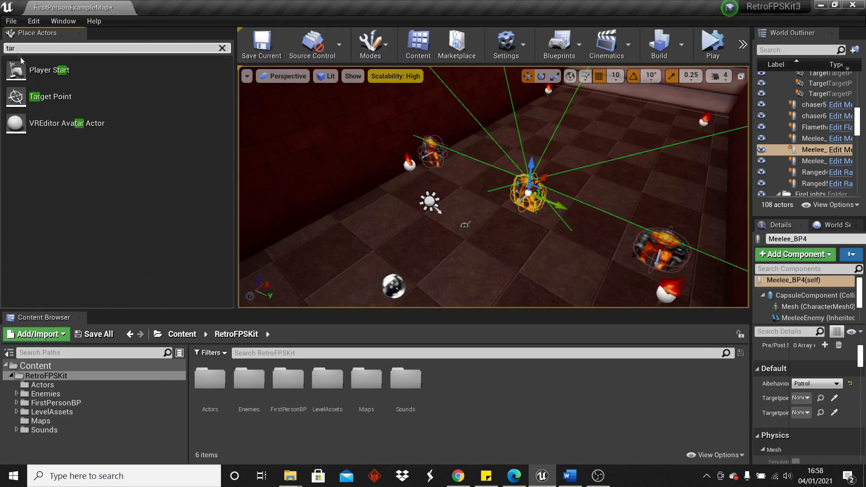
left_click_drag(50, 96, 457, 247)
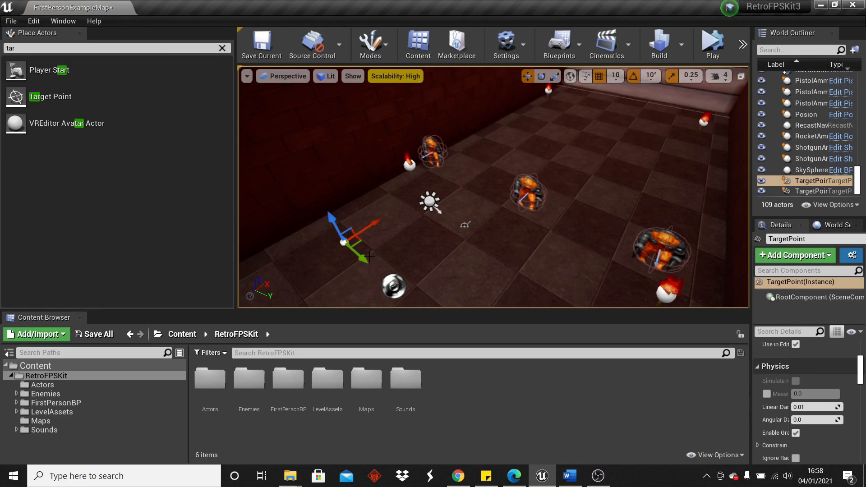
left_click_drag(362, 260, 361, 261, "alt")
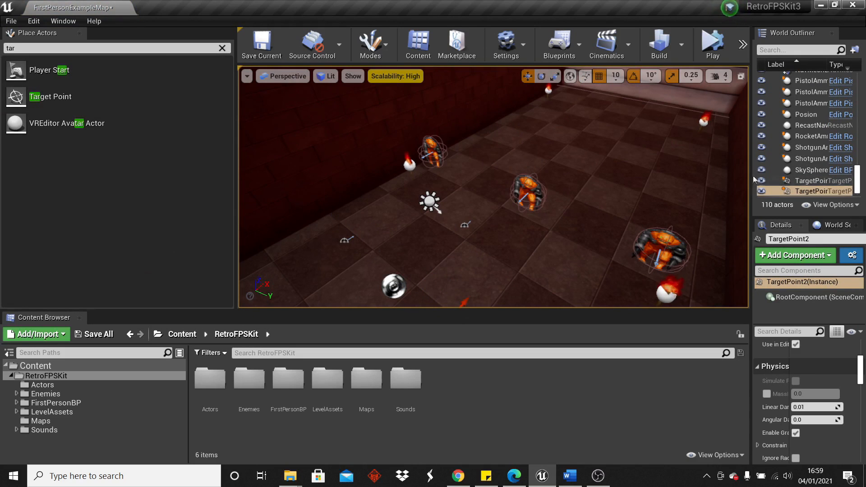
Step: Assign TargetPoint and TargetPoint2 as Meelee_BP4's Targetpoint and Targetpoint 2
left_click_drag(754, 179, 698, 181)
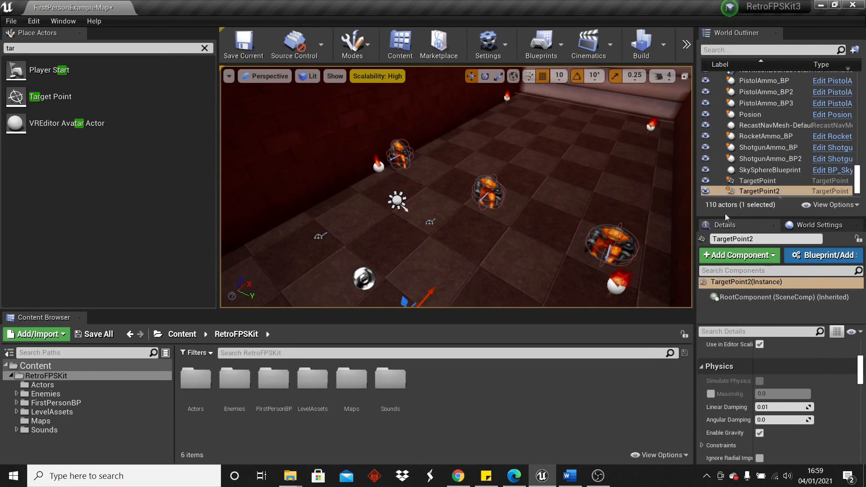
left_click(487, 193)
left_click(789, 385)
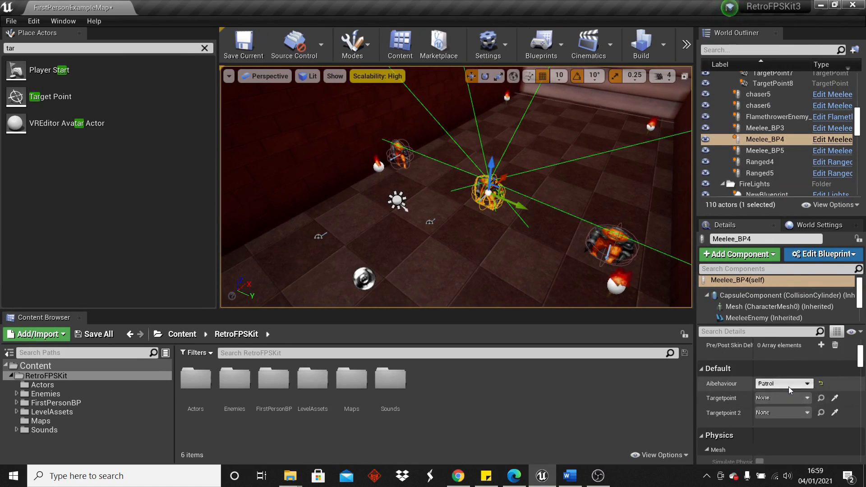
left_click(791, 399)
left_click(779, 399)
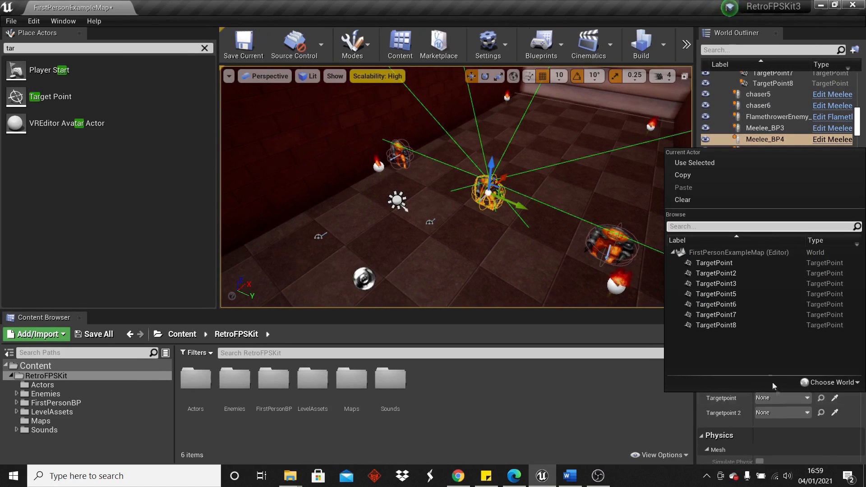
left_click(725, 267)
left_click(783, 413)
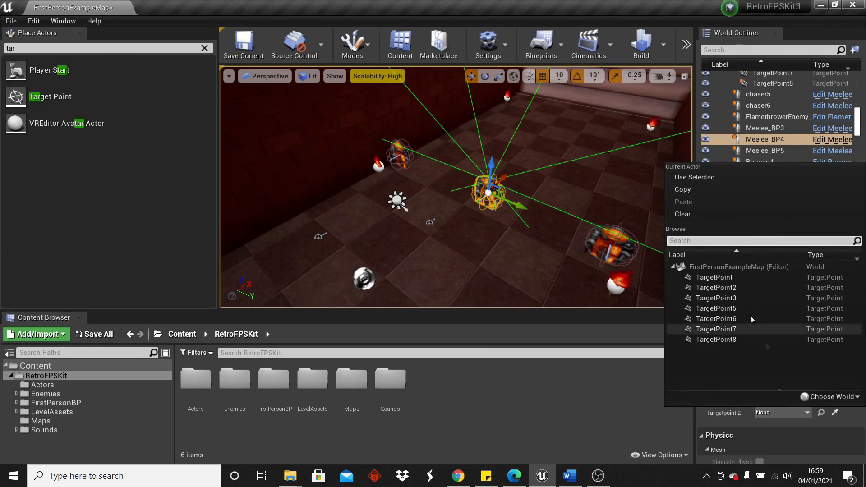
left_click(723, 288)
Step: Run the level to observe Meelee_BP4 patrolling between its target points, and stop it
left_click_drag(698, 96, 742, 96)
left_click(710, 46)
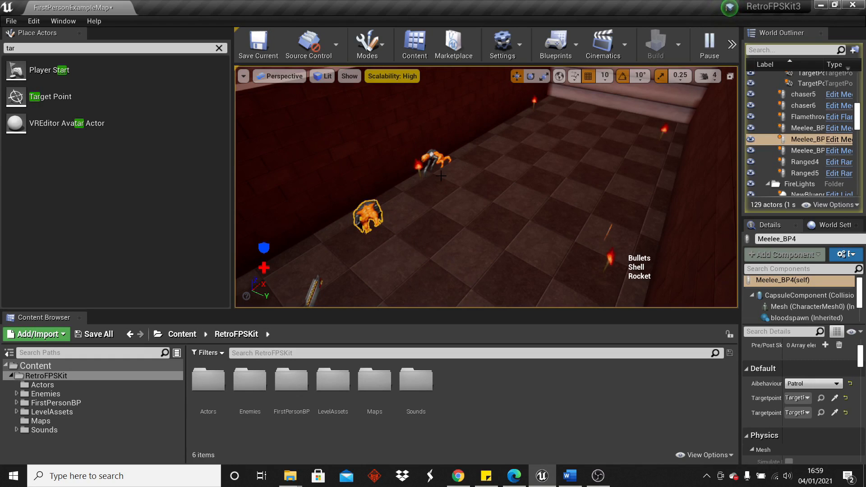
key("Escape")
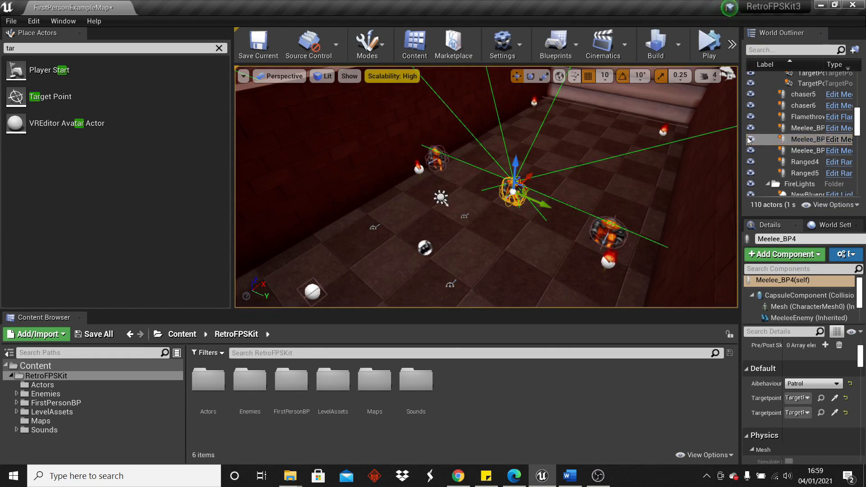
Step: Open Meelee_BP from the Enemies/Meelee folder and select its health variable to show the default value
left_click(71, 393)
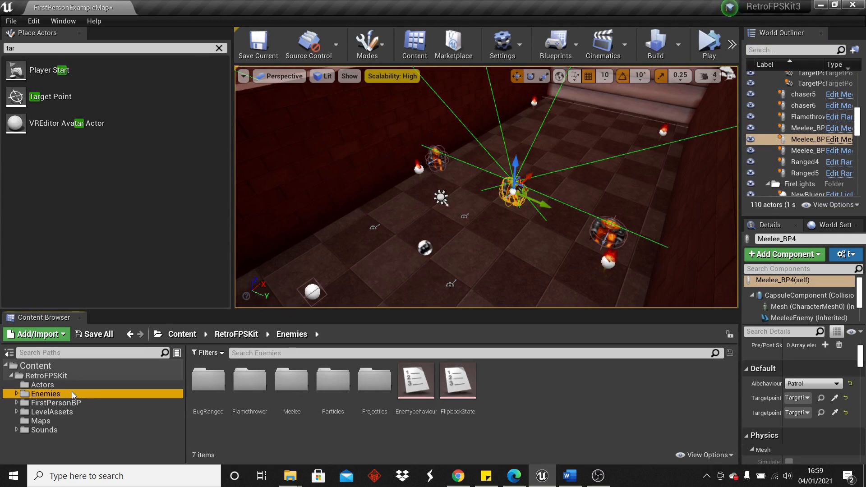
double_click(290, 394)
double_click(332, 379)
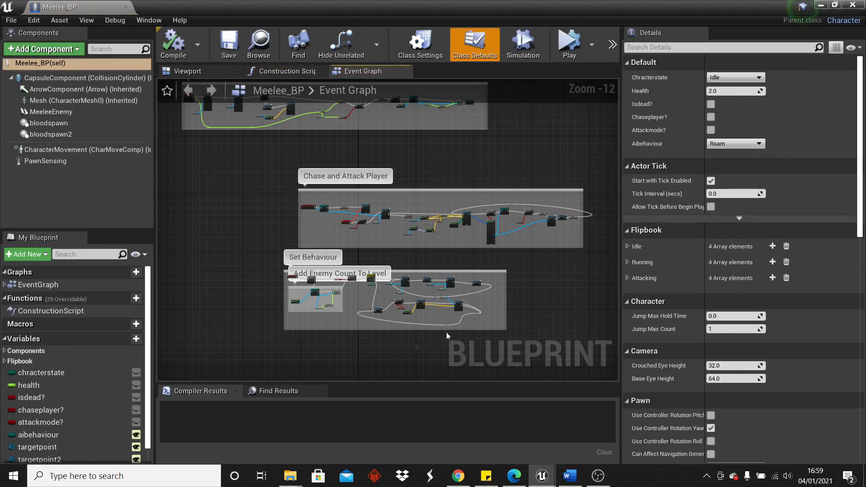
left_click(83, 386)
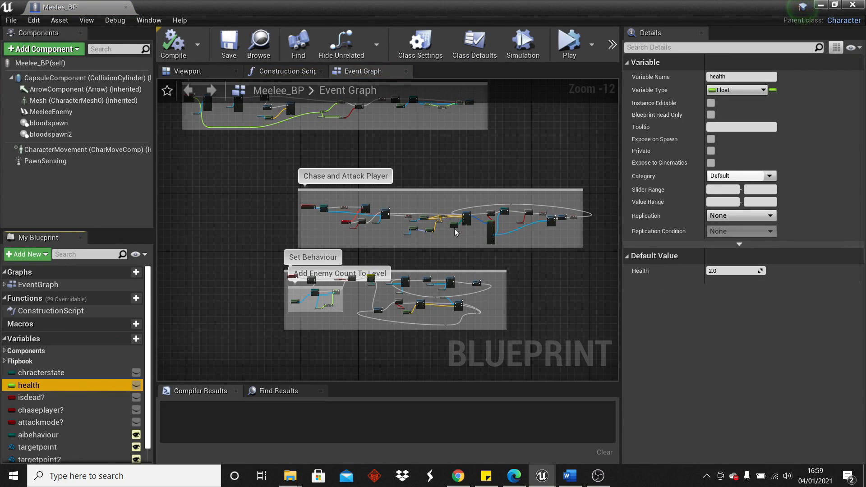
Step: Examine the Chase and Attack Player section of the Event Graph, from the AI MoveTo node through to the Apply Damage node
right_click_drag(341, 170, 460, 221)
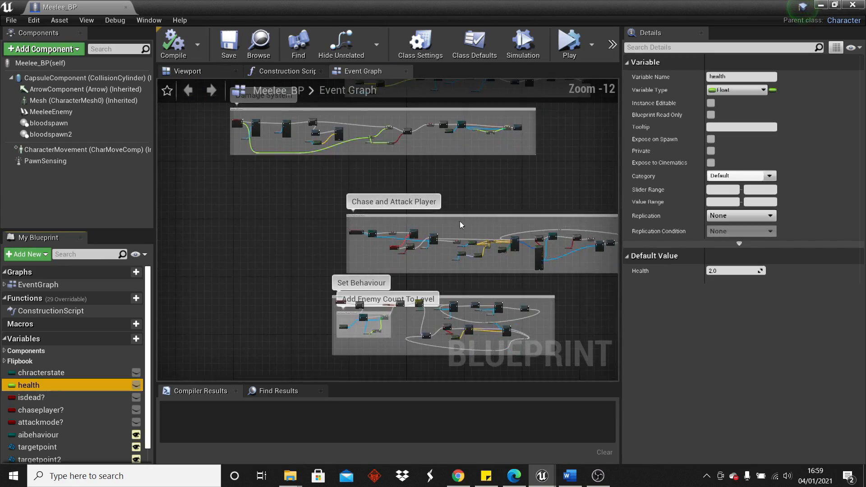
scroll(460, 222, "up", 3)
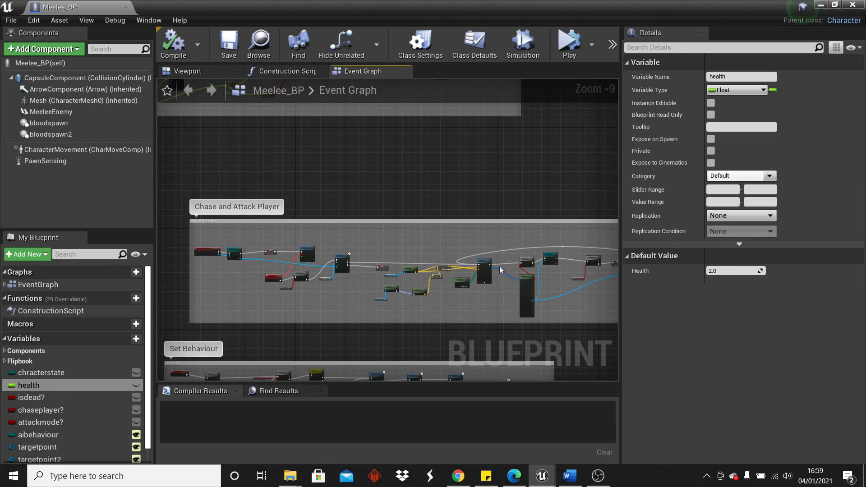
scroll(500, 270, "up", 4)
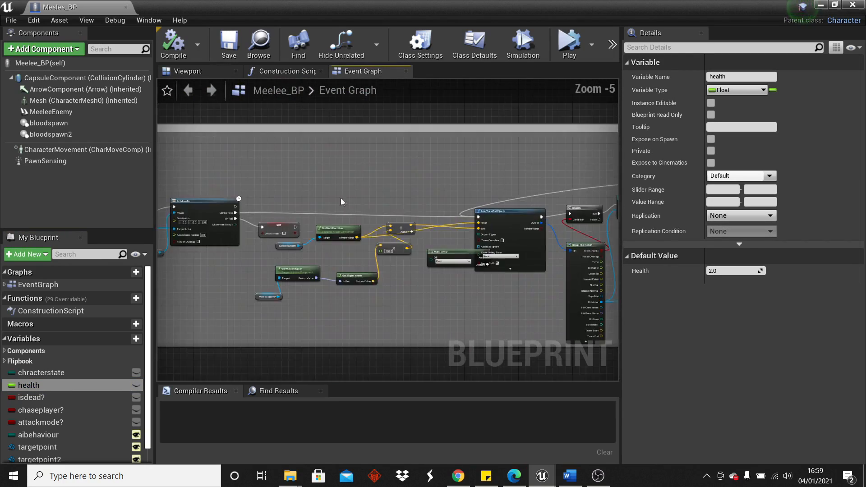
right_click_drag(341, 202, 582, 190)
scroll(517, 193, "up", 2)
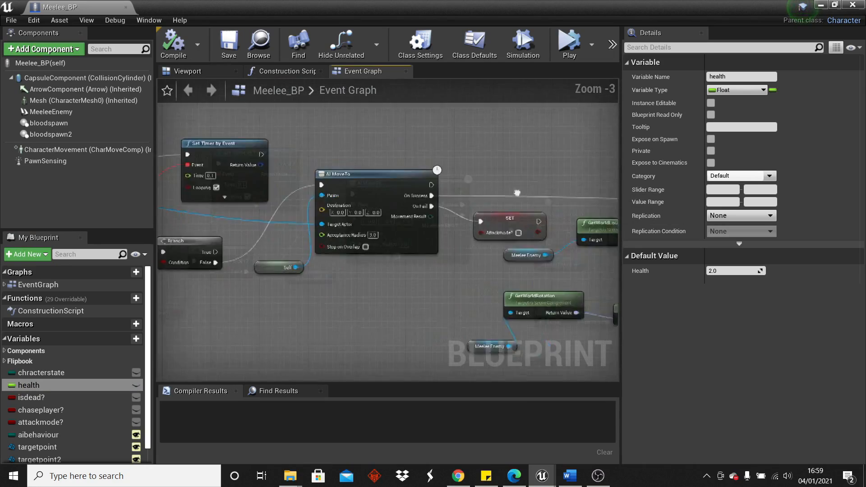
right_click_drag(518, 193, 345, 160)
scroll(433, 174, "down", 2)
right_click_drag(591, 166, 386, 156)
right_click_drag(513, 133, 479, 199)
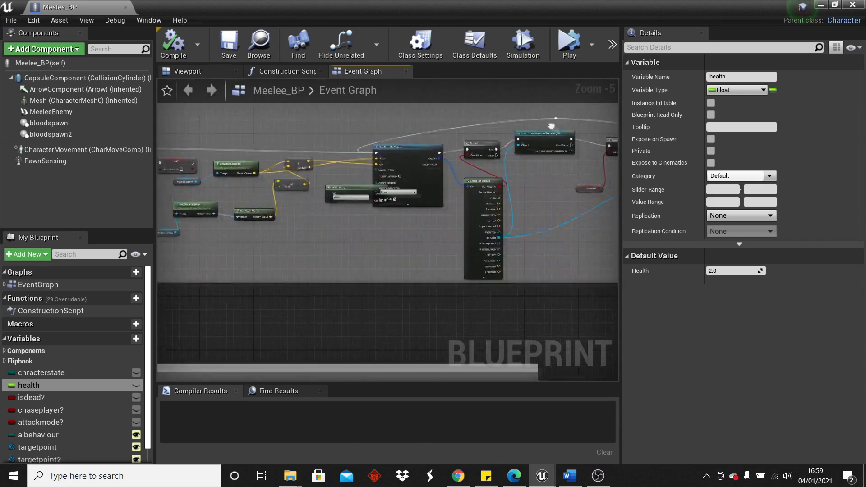
scroll(479, 198, "up", 1)
right_click_drag(465, 228, 330, 184)
scroll(441, 228, "up", 1)
scroll(406, 212, "down", 1)
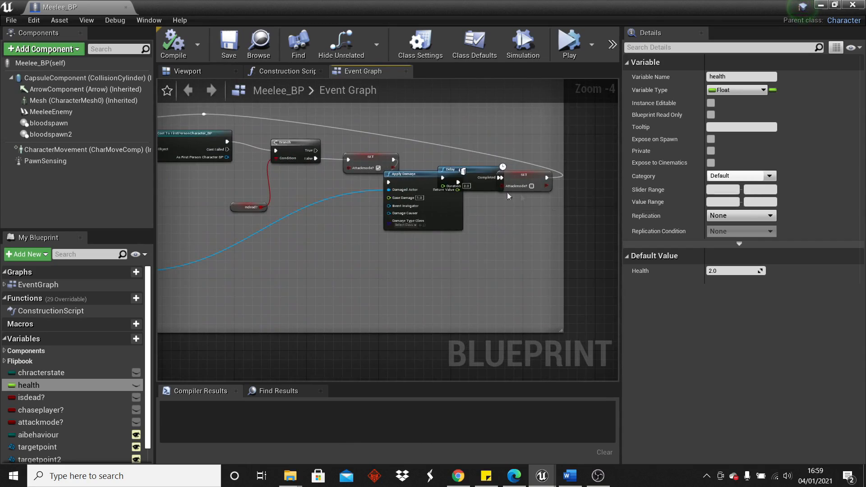
Step: Move the Delay node clear of Apply Damage, set Apply Damage's Base Damage to 5.0, and compile Meelee_BP
scroll(494, 185, "up", 1)
left_click_drag(467, 168, 502, 210)
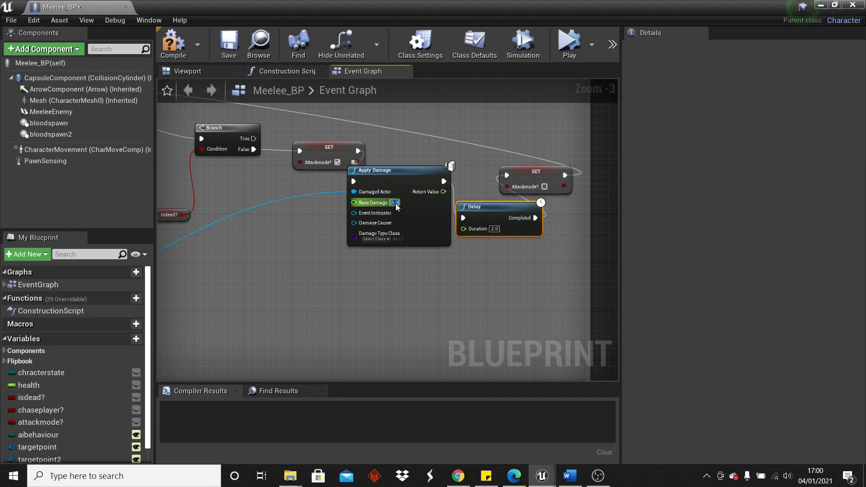
left_click(174, 42)
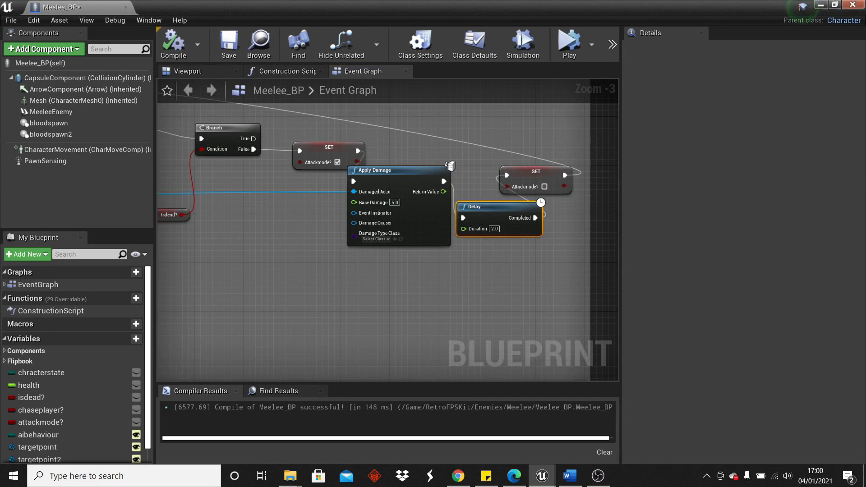
Step: Play the level in first person and approach the melee enemies to test their attack damage, and stop
left_click(820, 4)
left_click_drag(745, 57, 773, 57)
left_click(741, 44)
left_click(762, 76)
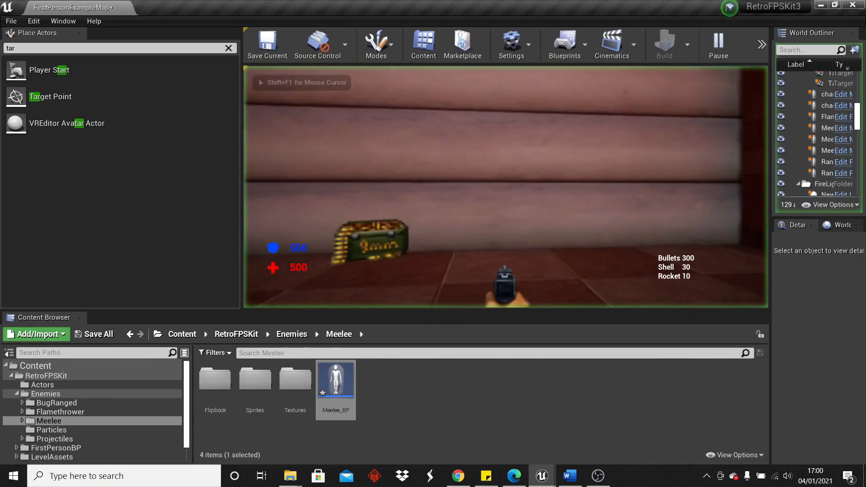
key("w")
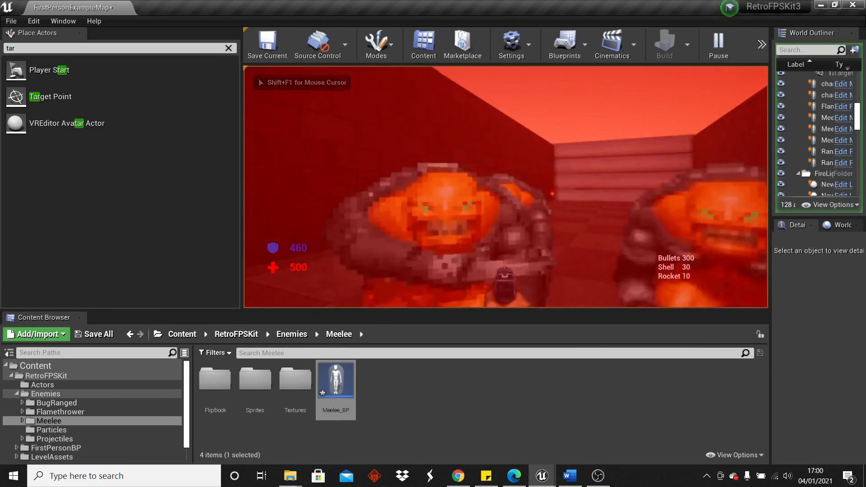
key("Escape")
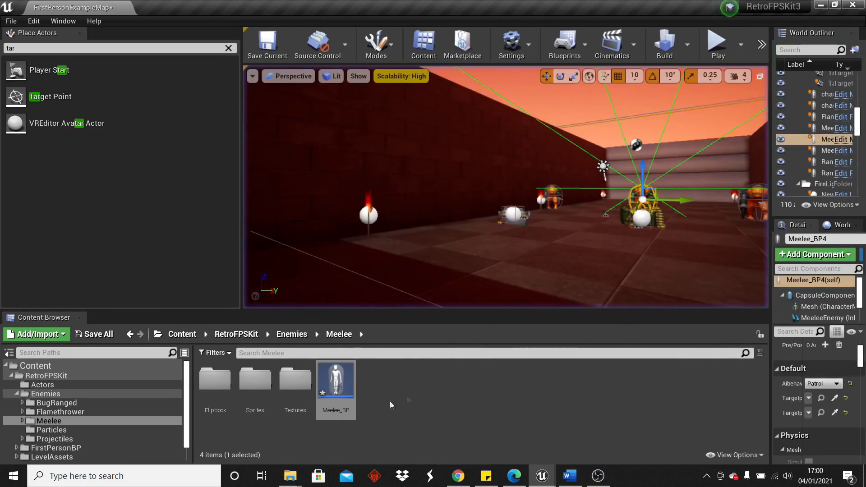
Step: Reopen Meelee_BP, edit the Apply Damage node's Base Damage, and compile with the blueprint's Viewport shown
double_click(336, 379)
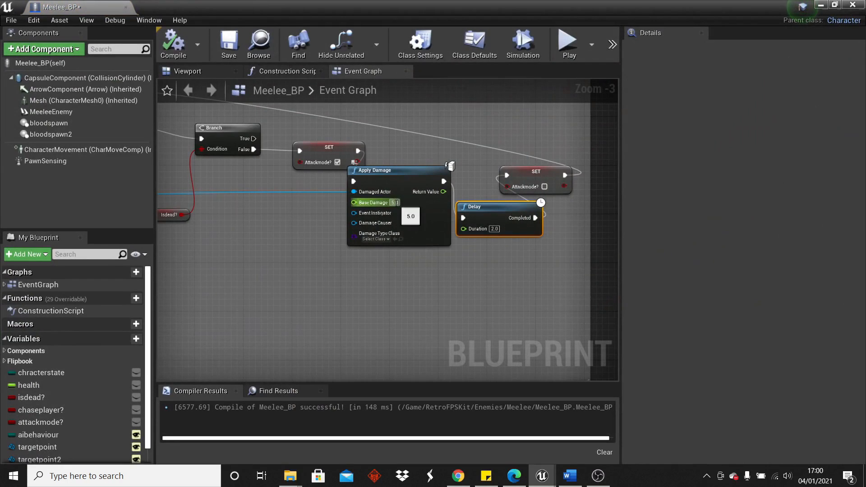
scroll(313, 178, "down", 7)
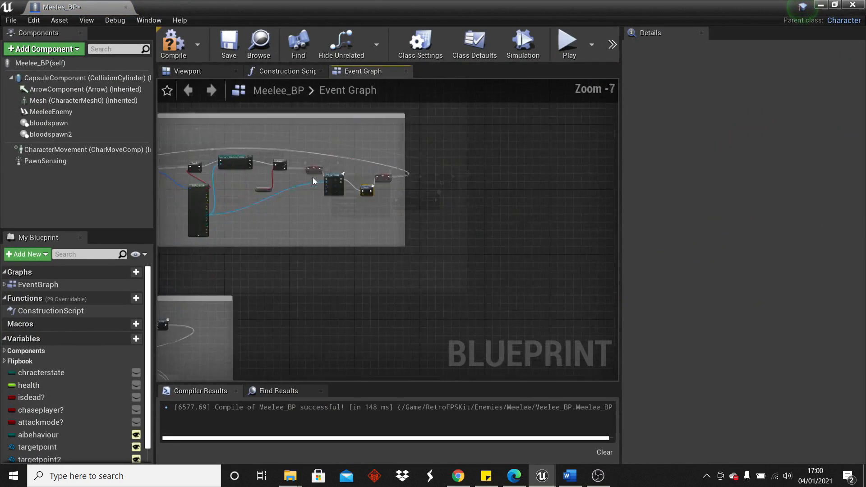
scroll(211, 177, "down", 2)
right_click_drag(211, 178, 390, 195)
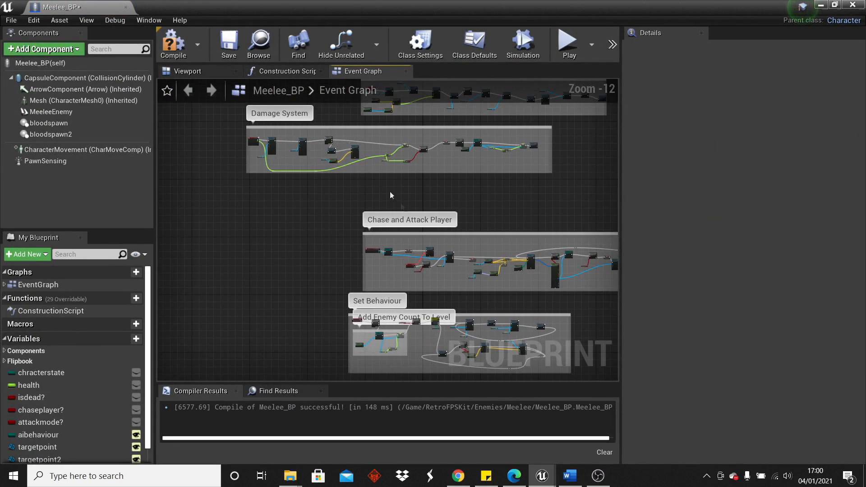
left_click(208, 70)
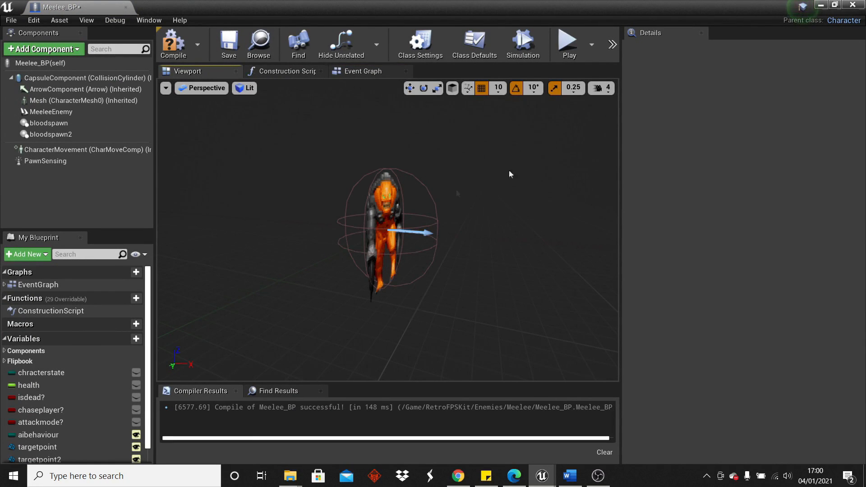
left_click(174, 43)
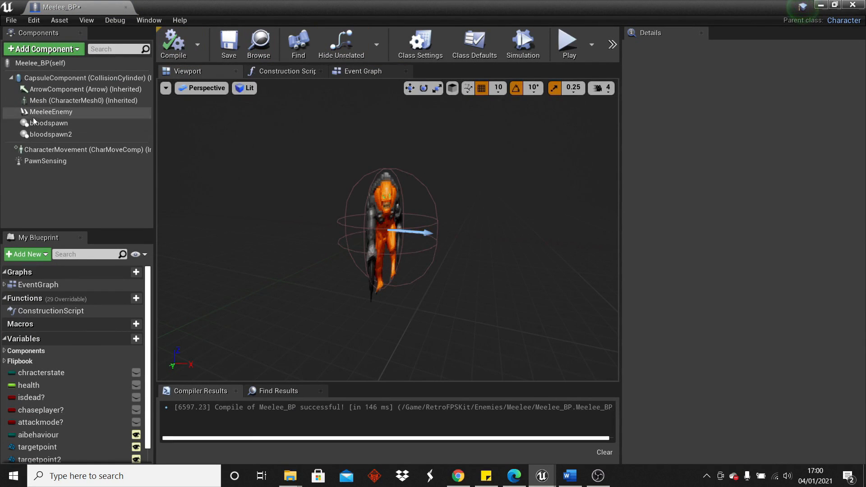
Step: Try a narrower Peripheral Vision Angle on the PawnSensing component and inspect the resulting sight cone
left_click(45, 161)
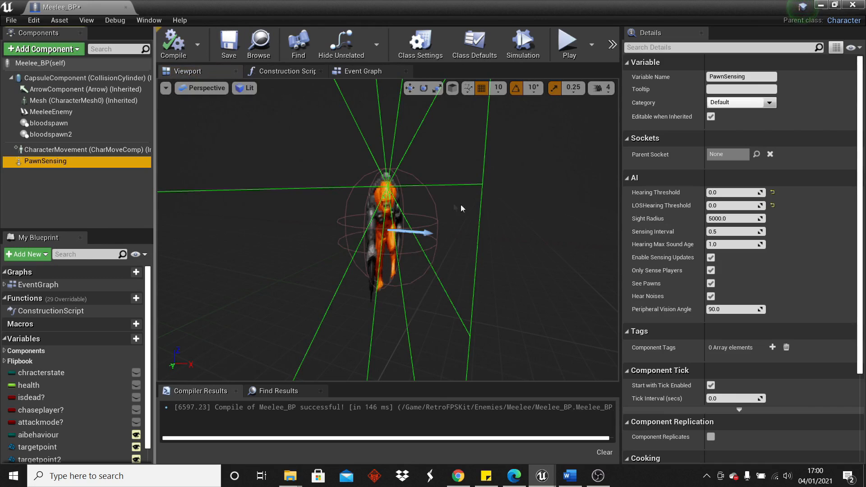
scroll(421, 186, "down", 3)
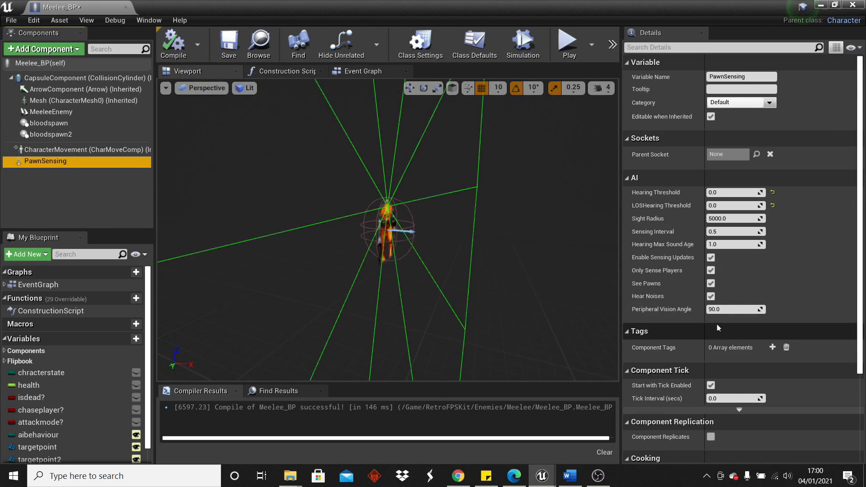
left_click_drag(736, 310, 710, 309)
left_click_drag(425, 222, 500, 207)
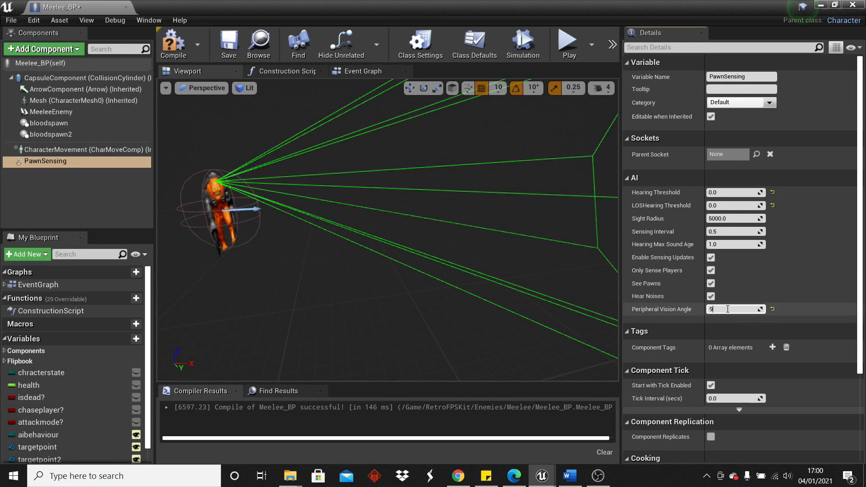
Step: Set the PawnSensing component's Peripheral Vision Angle to 90.0 and compile Meelee_BP
key("Return")
scroll(339, 145, "down", 3)
left_click_drag(338, 145, 280, 189)
left_click(174, 43)
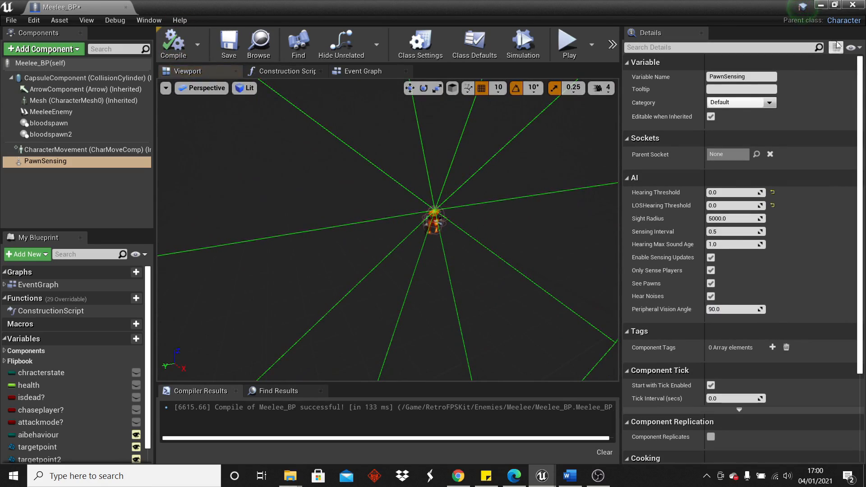
Step: Leave Meelee_BP and open RangedCharacter_BP from the BugRanged enemies folder
left_click(820, 4)
left_click(303, 336)
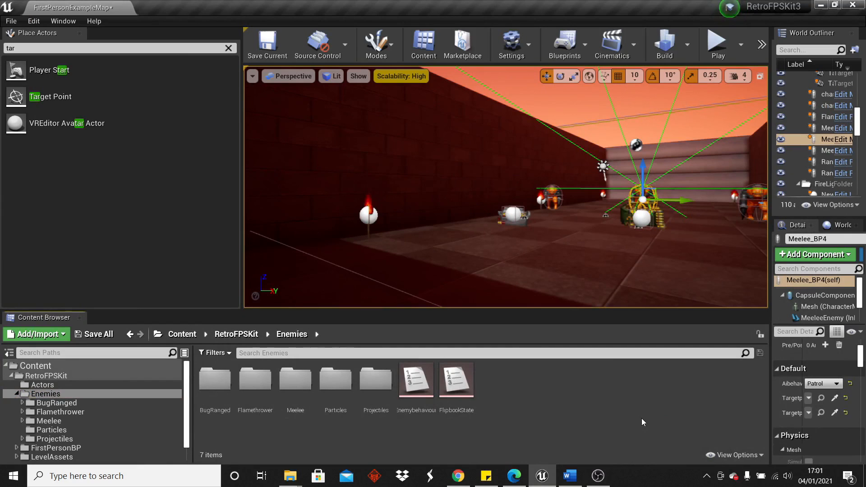
left_click(89, 403)
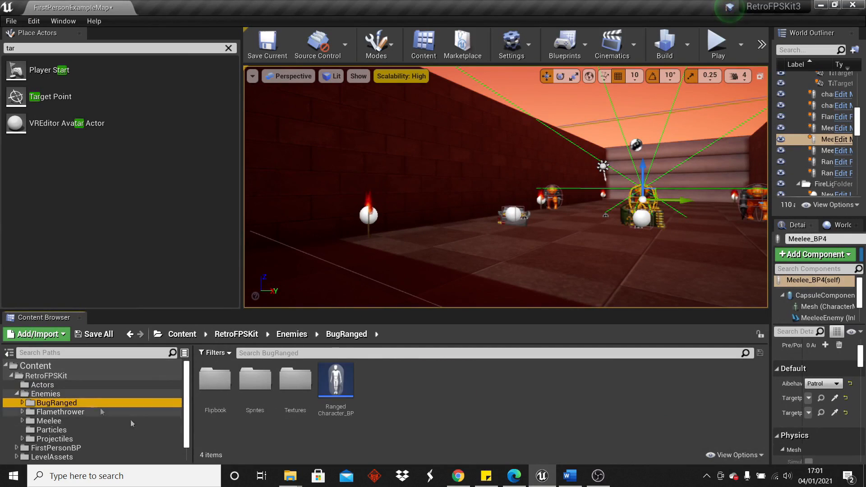
double_click(336, 381)
Step: Set the Acceptance Radius of the AI MoveTo node to 100.0 in the Chase and Shoot player section
scroll(514, 314, "down", 2)
right_click_drag(517, 315, 432, 261)
scroll(433, 196, "up", 3)
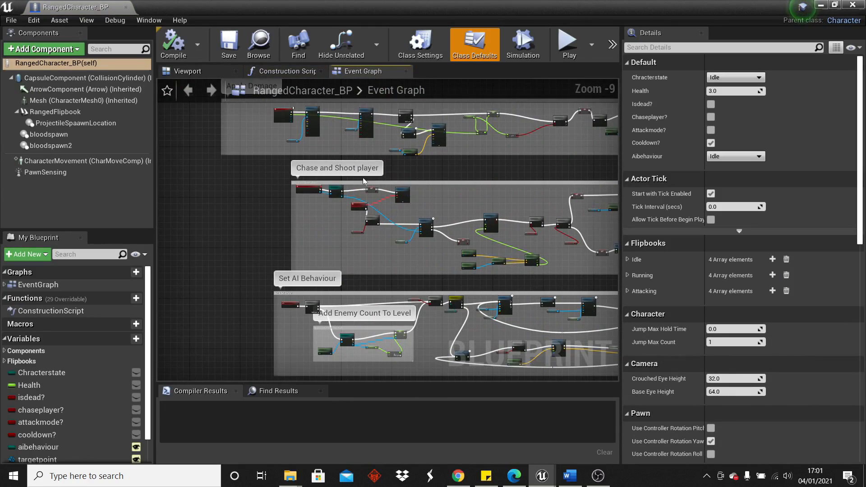
scroll(435, 225, "up", 5)
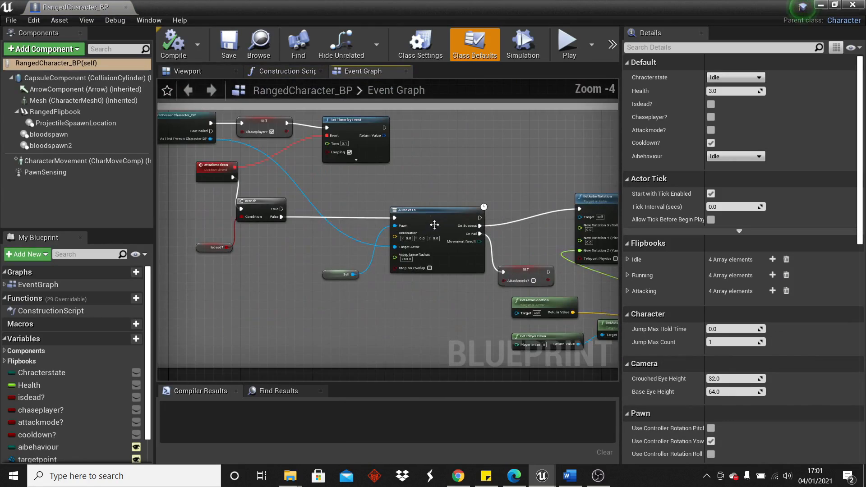
scroll(348, 242, "up", 2)
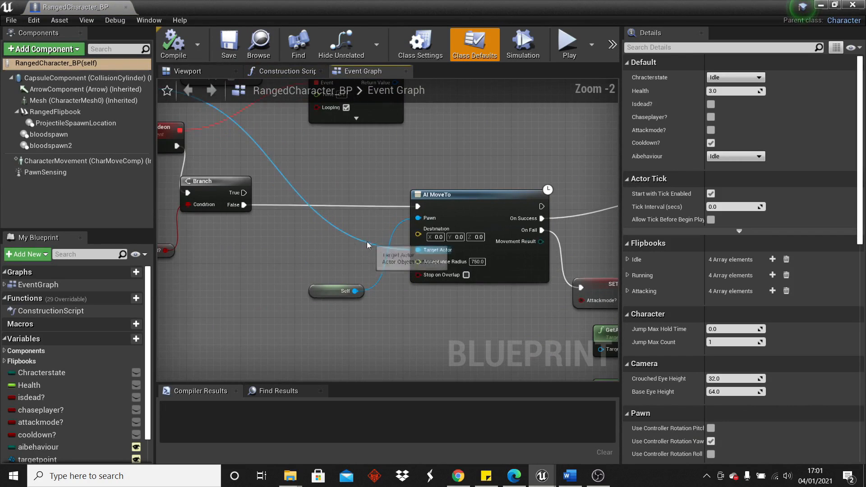
right_click_drag(520, 289, 467, 266)
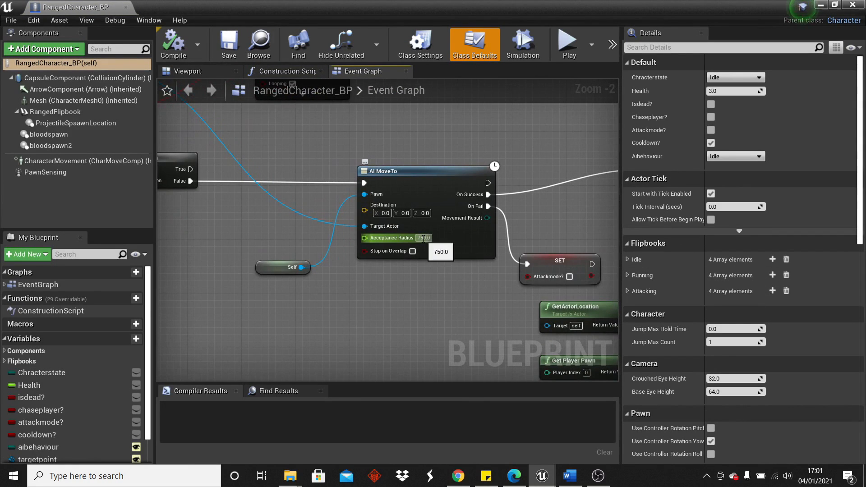
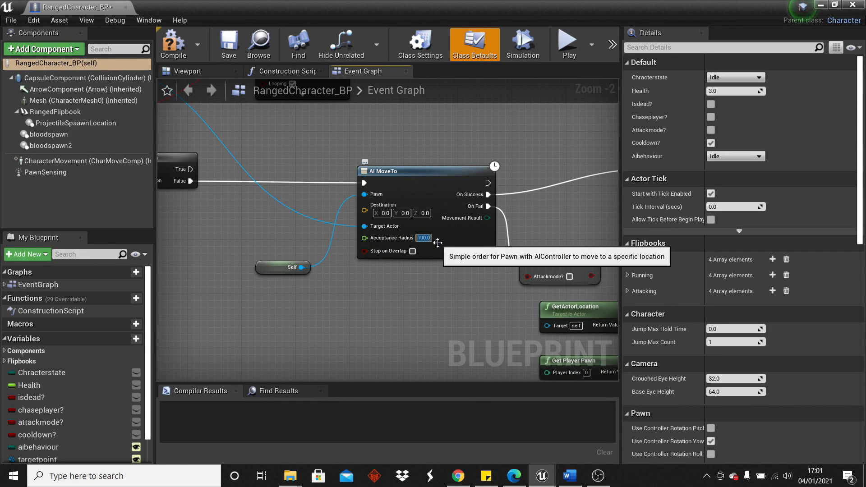
Step: Locate the projectile class used by the SpawnActor node in the Projectiles folder and open RangedProjectile_BP
scroll(464, 169, "down", 4)
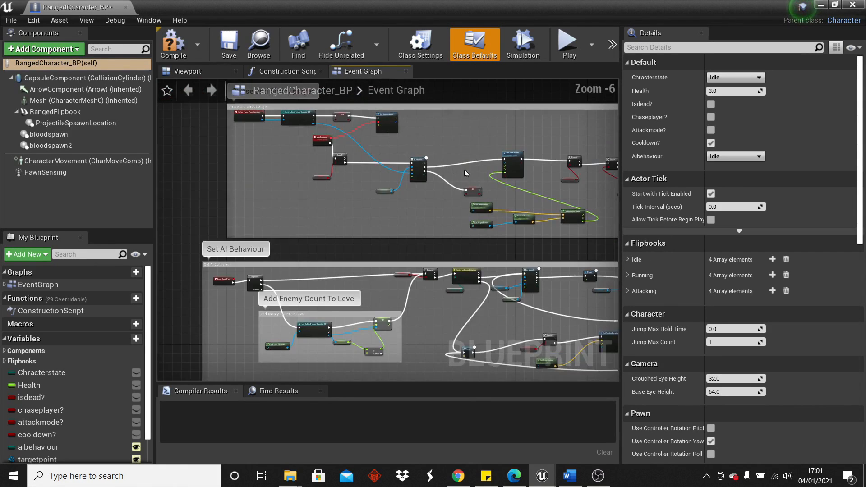
right_click_drag(464, 169, 266, 213)
scroll(455, 210, "up", 2)
right_click_drag(455, 210, 271, 231)
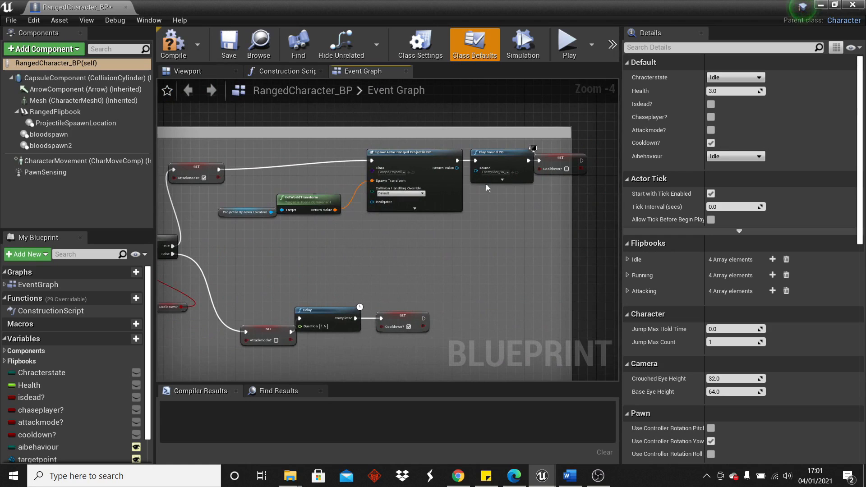
scroll(486, 183, "up", 2)
right_click_drag(317, 158, 396, 163)
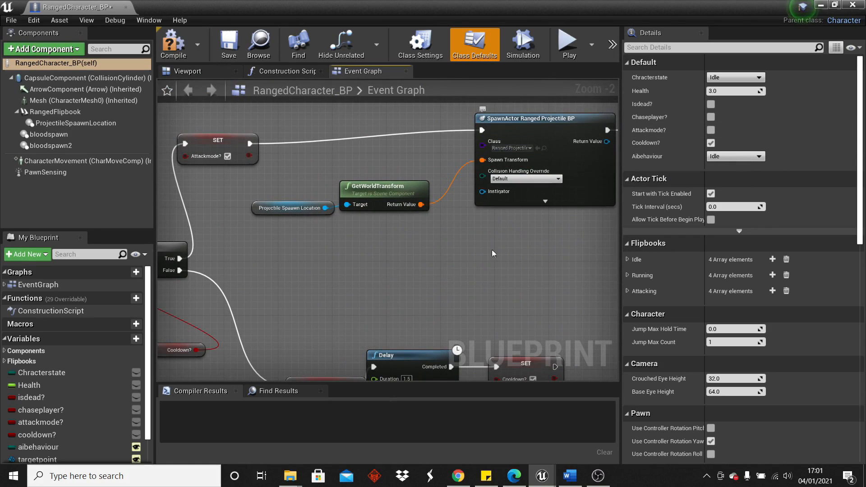
left_click(545, 150)
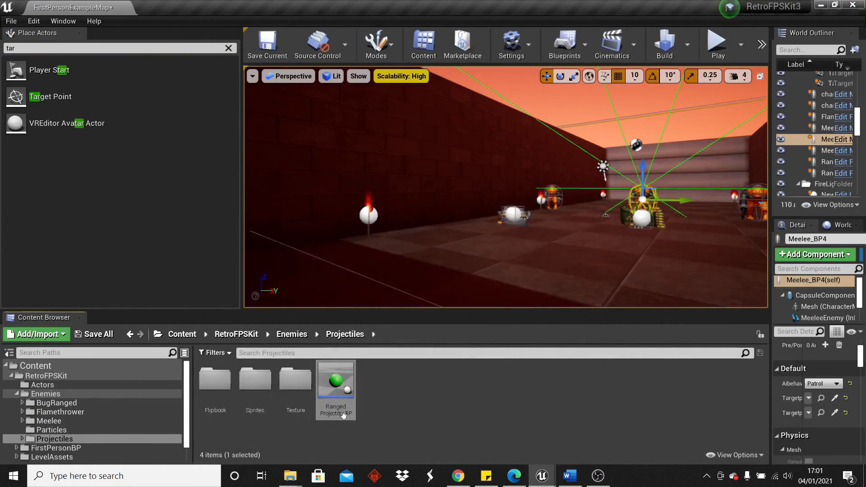
double_click(338, 378)
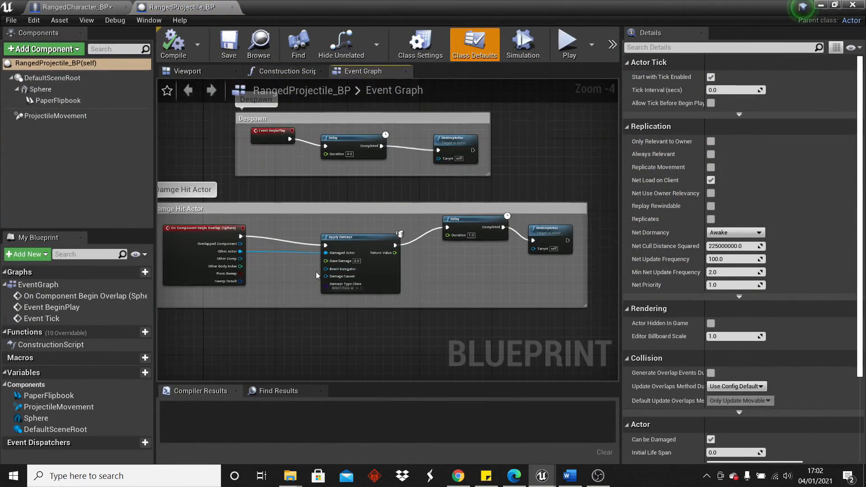
Step: Examine the Base Damage setting on the projectile's Apply Damage node, and close RangedProjectile_BP
scroll(317, 275, "up", 3)
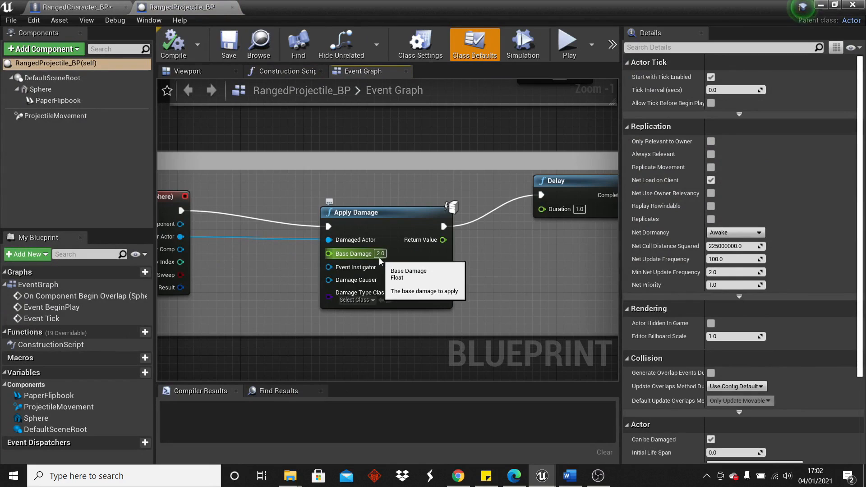
scroll(389, 248, "down", 3)
scroll(401, 230, "up", 2)
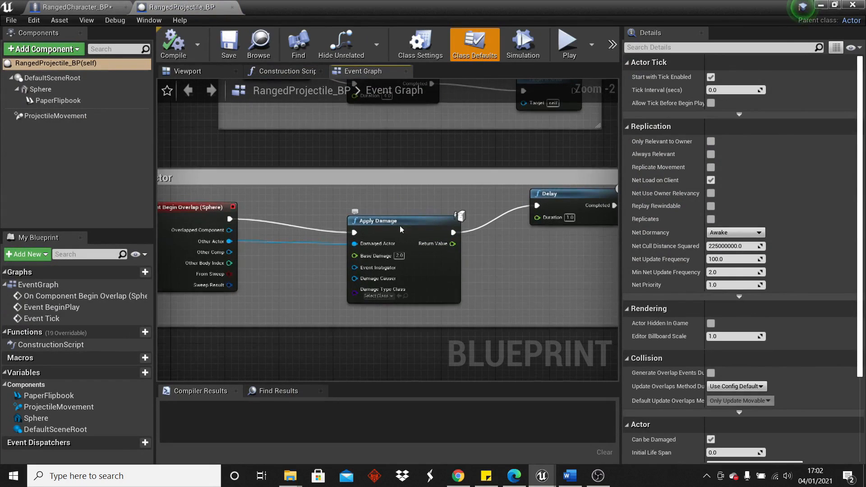
scroll(402, 229, "down", 2)
scroll(388, 235, "up", 2)
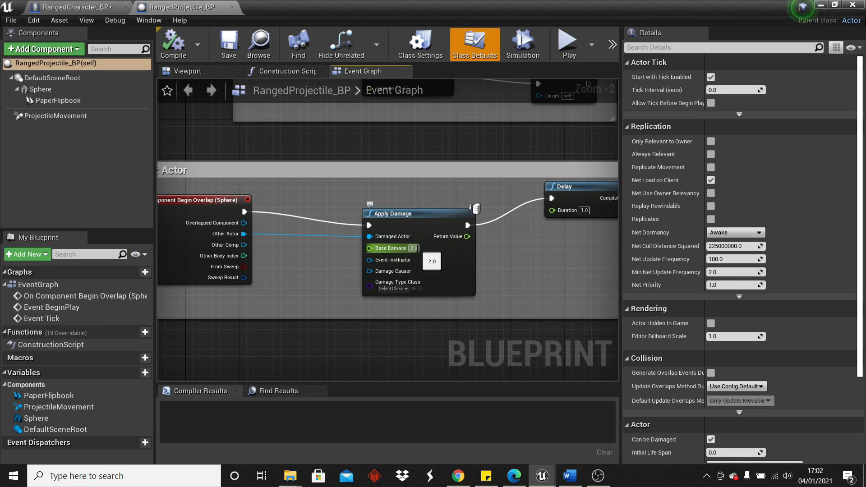
scroll(545, 260, "down", 3)
scroll(545, 260, "up", 3)
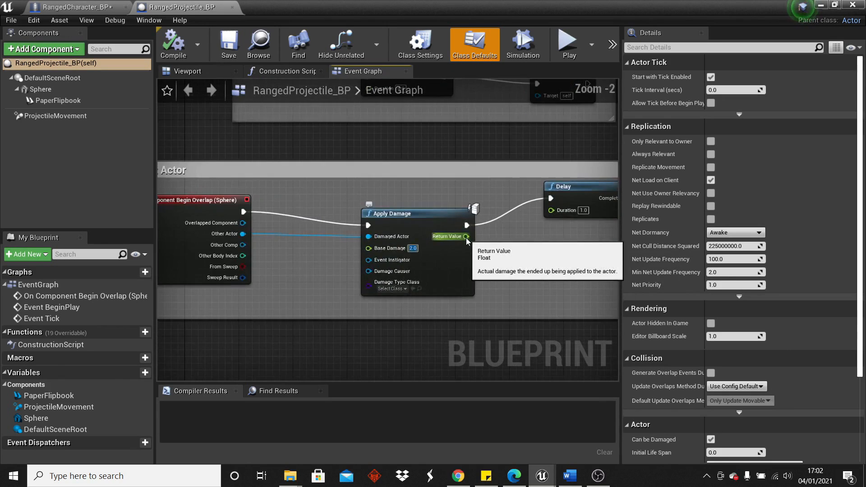
left_click(233, 7)
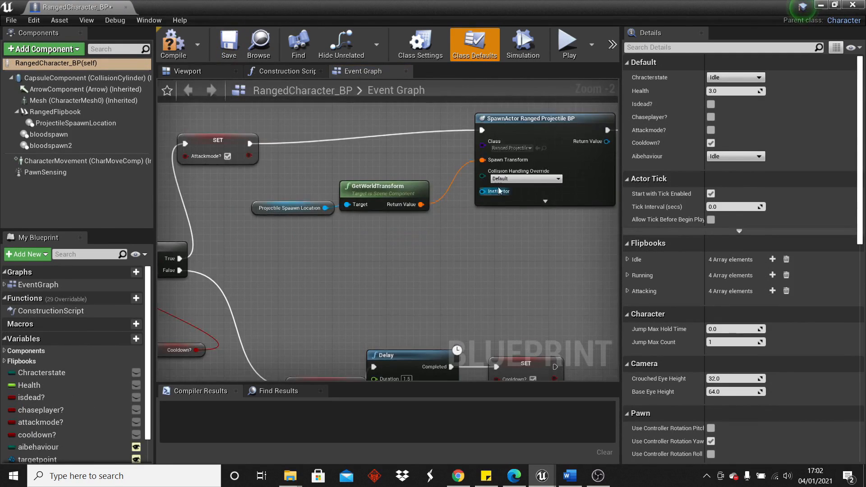
Step: Set the Duration of the cooldown Delay node in RangedCharacter_BP to 0.5 and compile the blueprint
scroll(475, 239, "up", 3)
right_click_drag(466, 251, 415, 232)
scroll(421, 199, "down", 2)
scroll(470, 197, "up", 1)
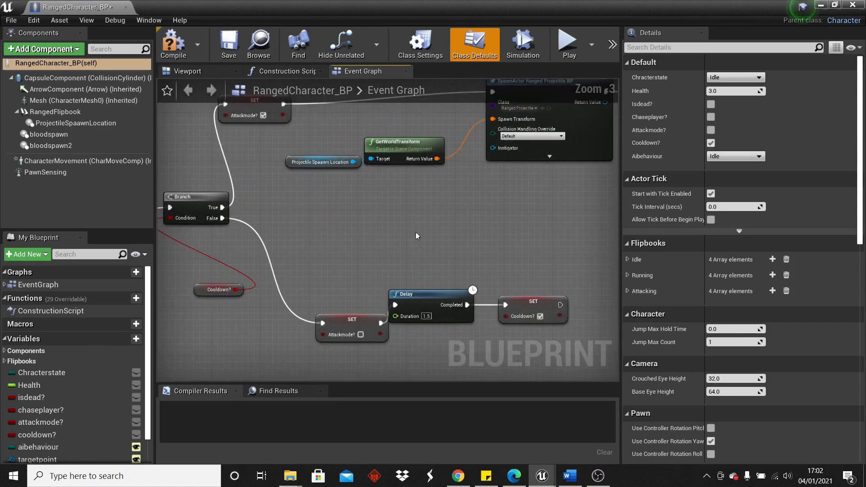
scroll(439, 198, "down", 2)
scroll(336, 288, "up", 1)
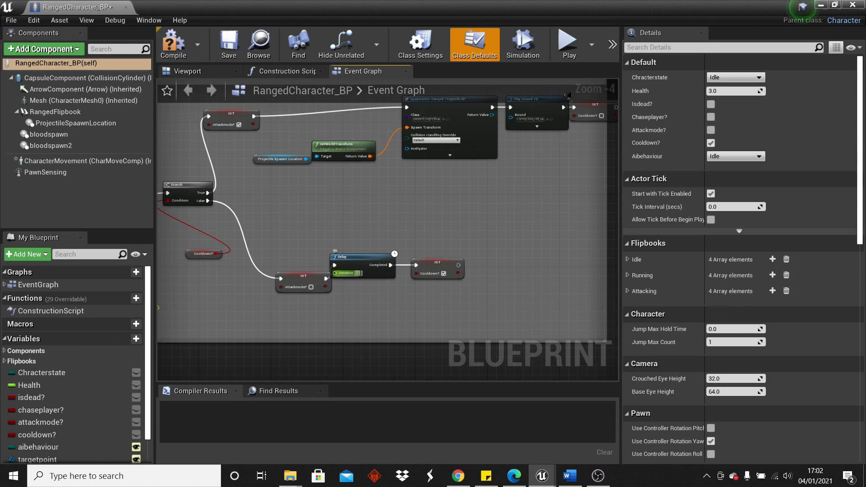
type("0.5")
key("Return")
left_click(169, 49)
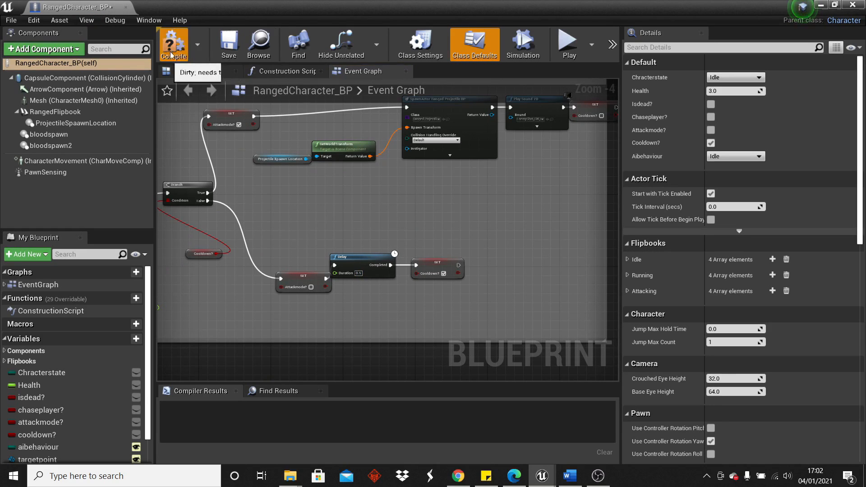
Step: Return to the level and place the FirstPersonCharacter so it faces the ranged enemies
left_click(822, 5)
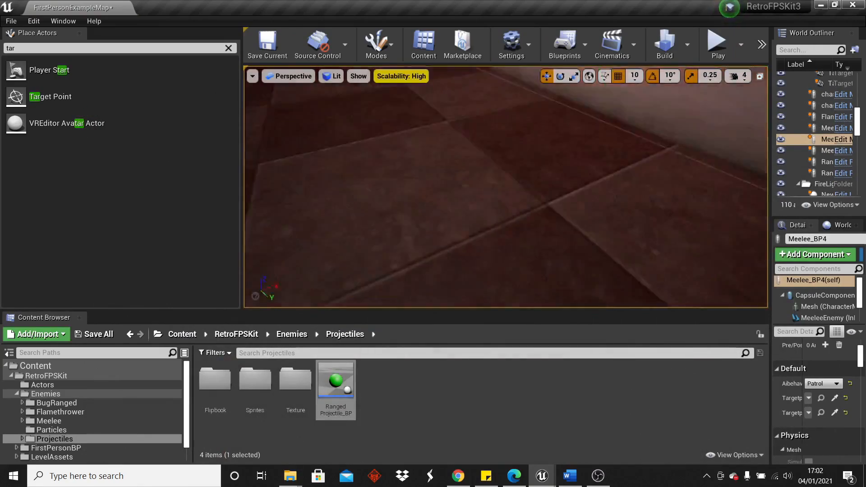
mouse_move(505, 187)
right_mouse_down()
mouse_move(452, 226)
mouse_move(505, 190)
mouse_move(596, 189)
mouse_move(595, 180)
mouse_move(587, 194)
mouse_move(592, 149)
mouse_move(502, 189)
mouse_move(541, 189)
mouse_move(505, 192)
right_mouse_up()
left_click(501, 189)
left_click_drag(392, 210, 385, 208)
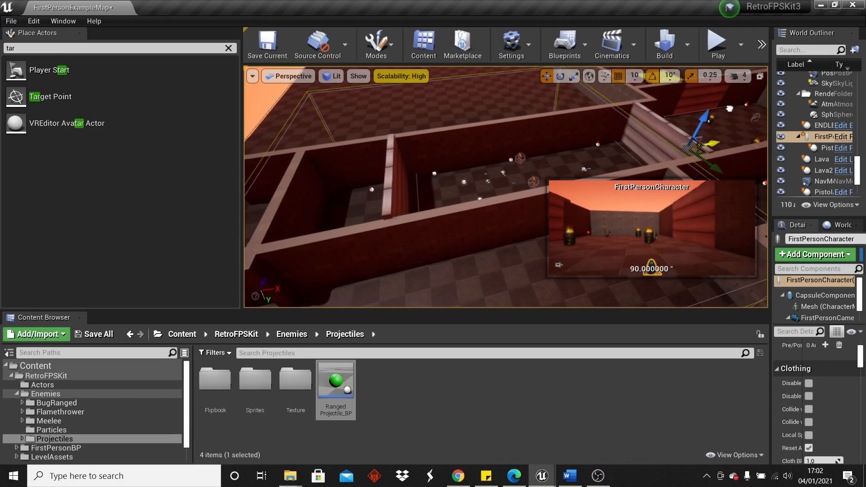
Step: Play the level to test how closely and how often the ranged enemies attack, and stop
left_click(717, 43)
key("w")
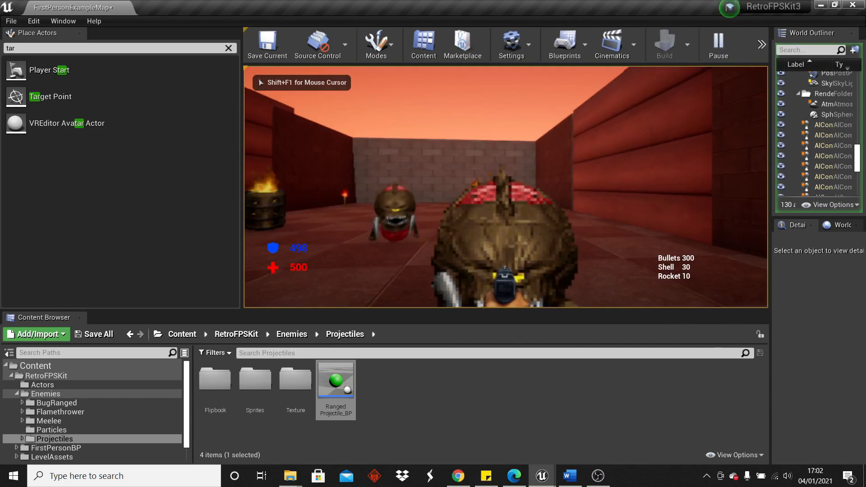
key("Escape")
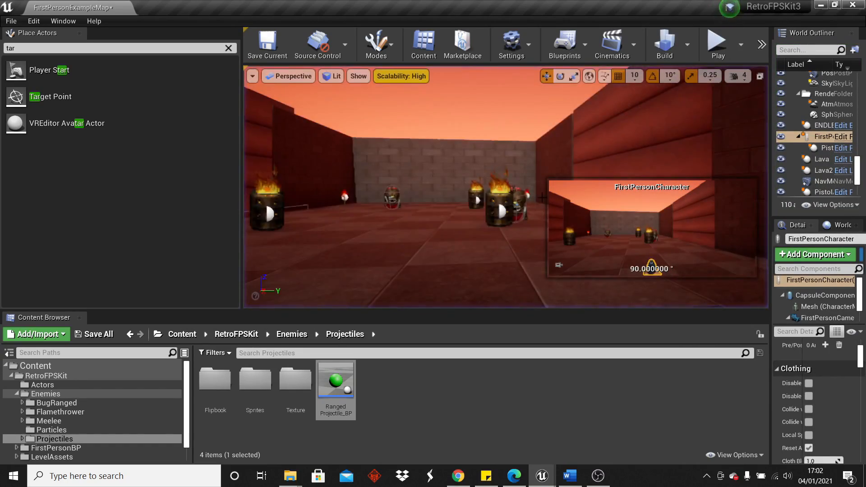
Step: Reopen RangedCharacter_BP from a placed ranged enemy, change the AI MoveTo node's Acceptance Radius, and compile
left_click(358, 219)
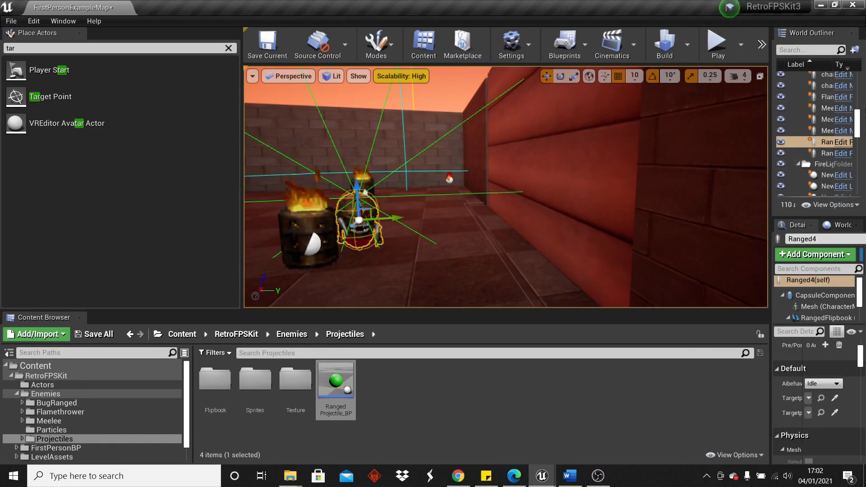
left_click(842, 142)
scroll(466, 208, "up", 4)
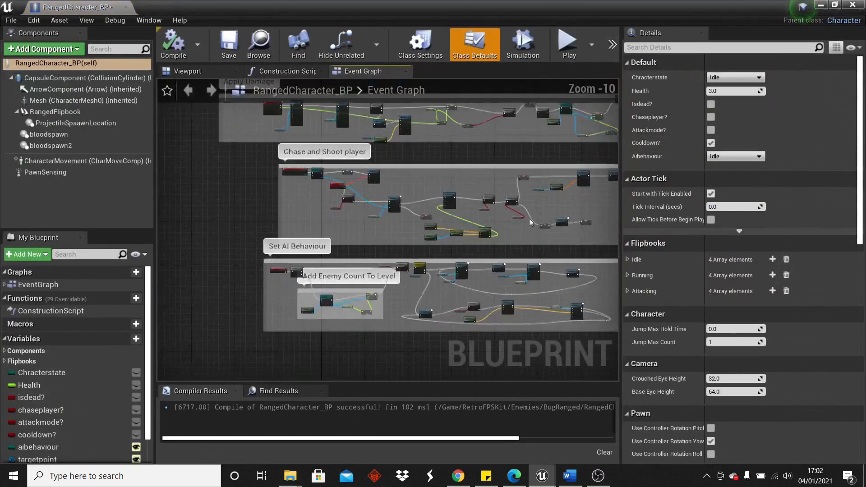
scroll(466, 208, "up", 4)
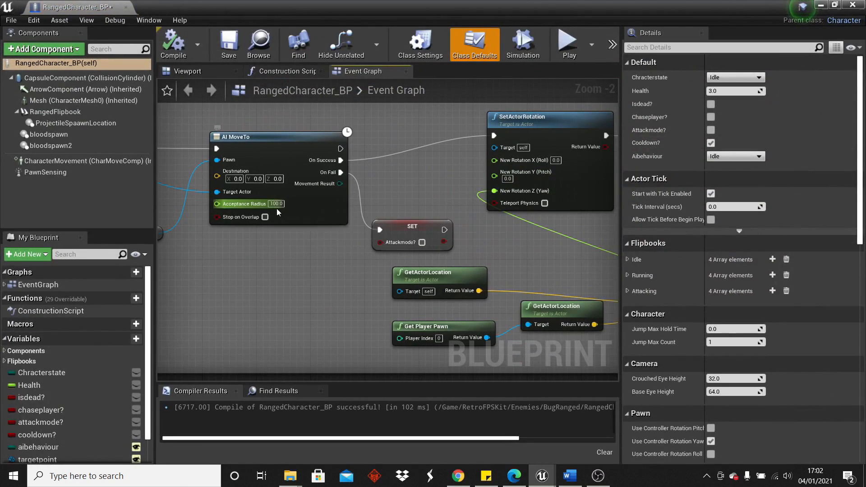
key("Return")
left_click(170, 56)
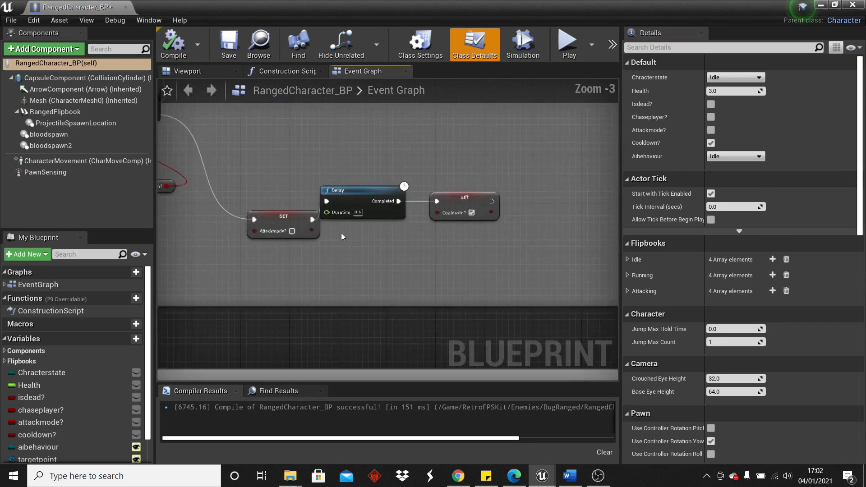
Step: Set the Duration of the ranged enemy's cooldown Delay node to 4
scroll(341, 236, "up", 1)
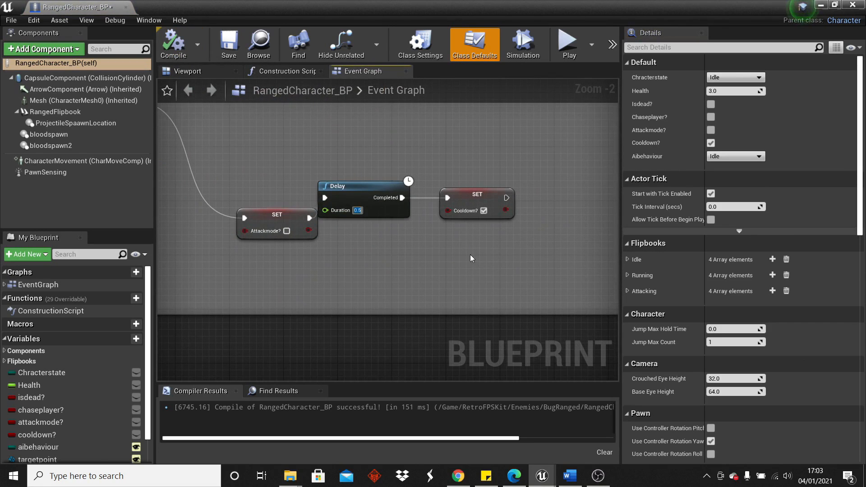
type("4")
key("Return")
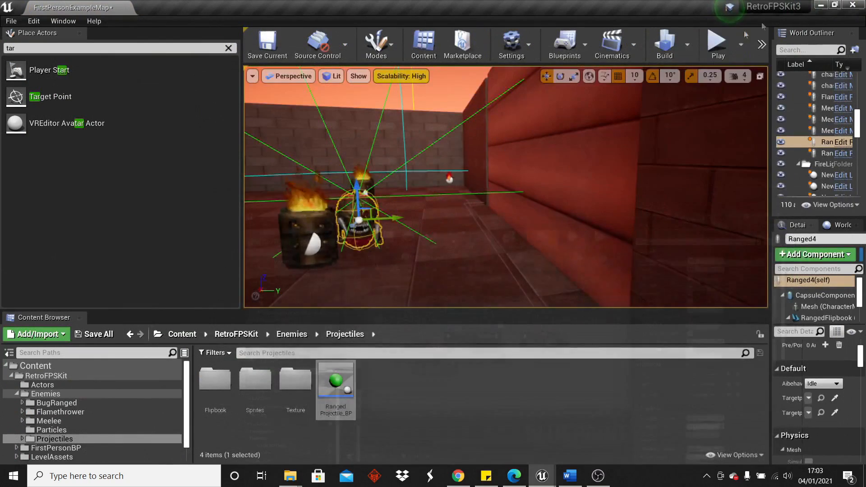
Step: Play the level again, back away from the ranged enemies to test their distance and firing delay, and stop
left_click(716, 37)
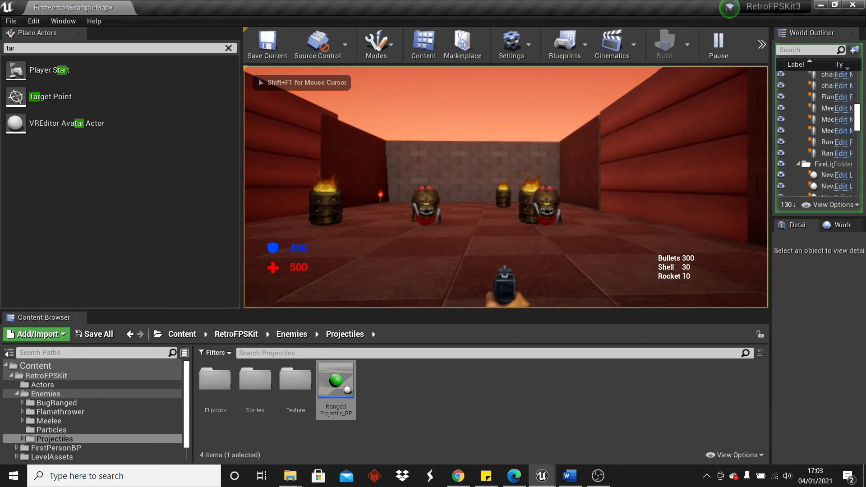
key("s")
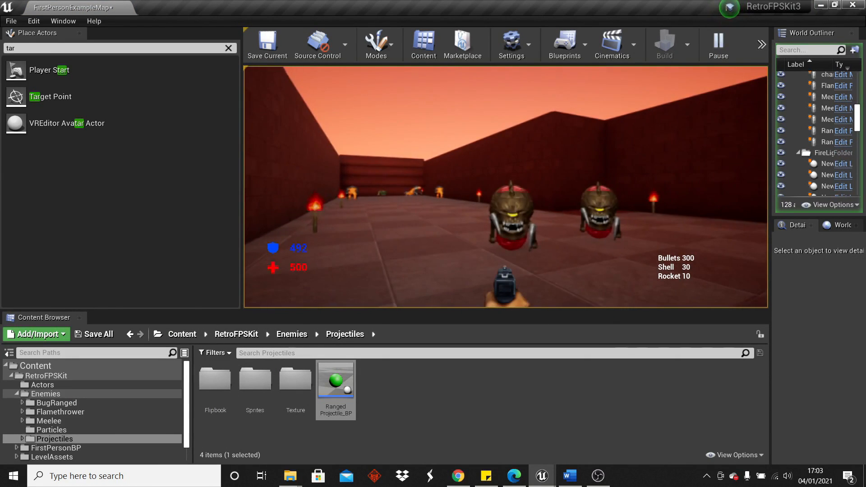
key("Escape")
Step: Reopen RangedCharacter_BP from the BugRanged folder and return to the level editor
left_click(107, 404)
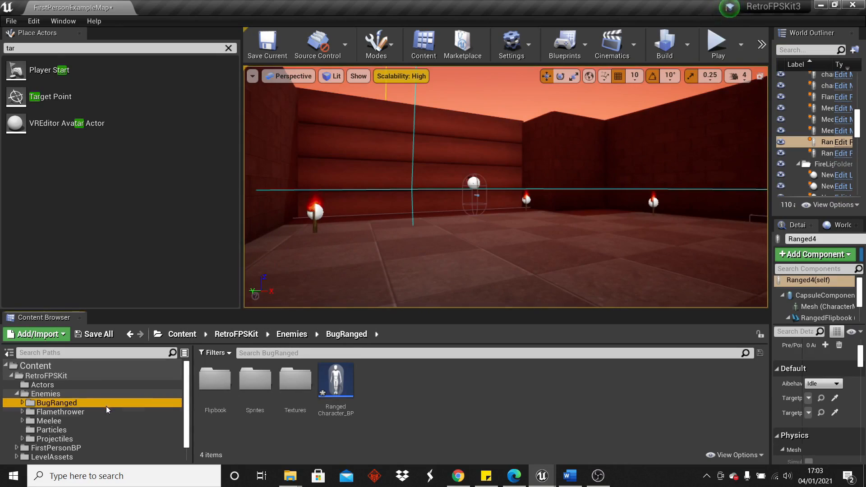
double_click(352, 381)
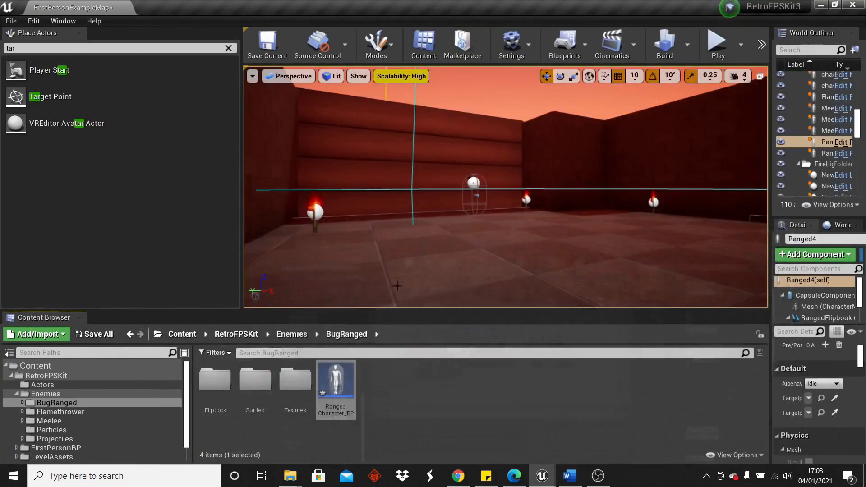
left_click(821, 5)
Step: Open FlamethrowerEnemy_BP from the Flamethrower folder, examine its Health variable and Chase and Shoot player nodes, and return to the level editor
left_click(60, 412)
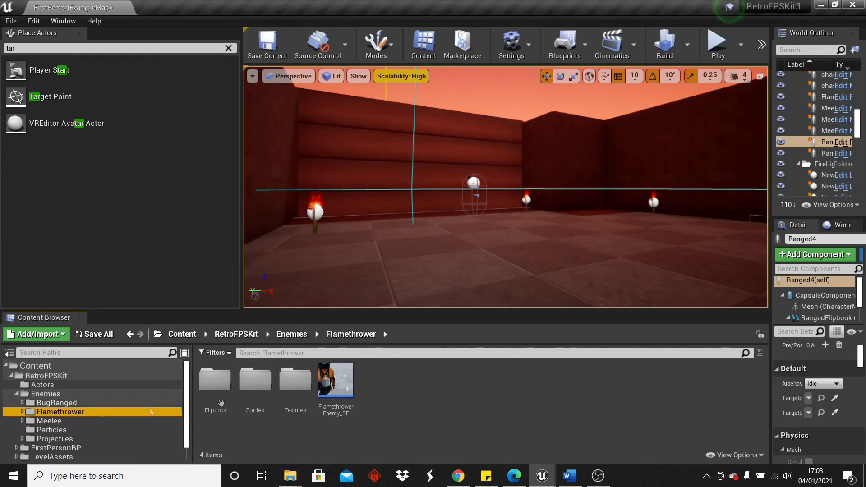
double_click(343, 384)
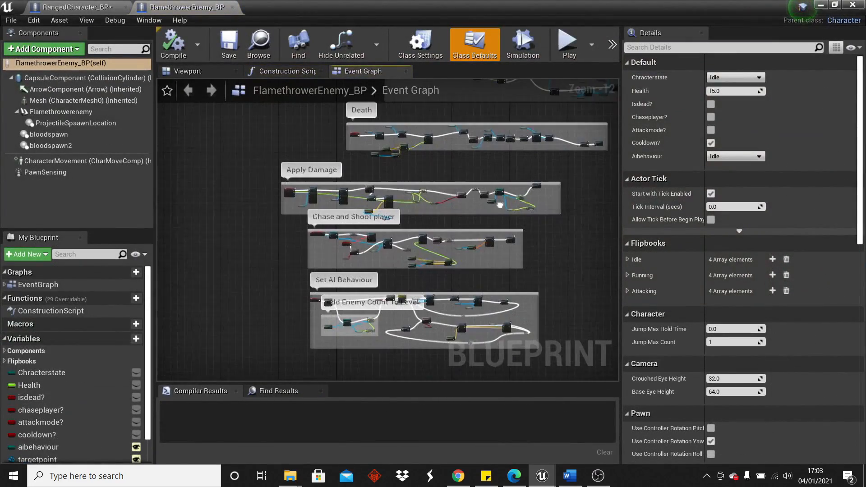
left_click(29, 385)
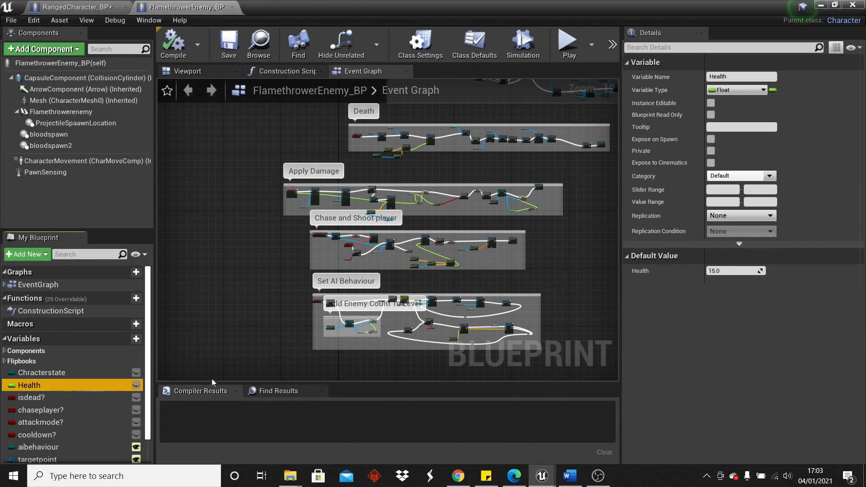
scroll(487, 197, "up", 2)
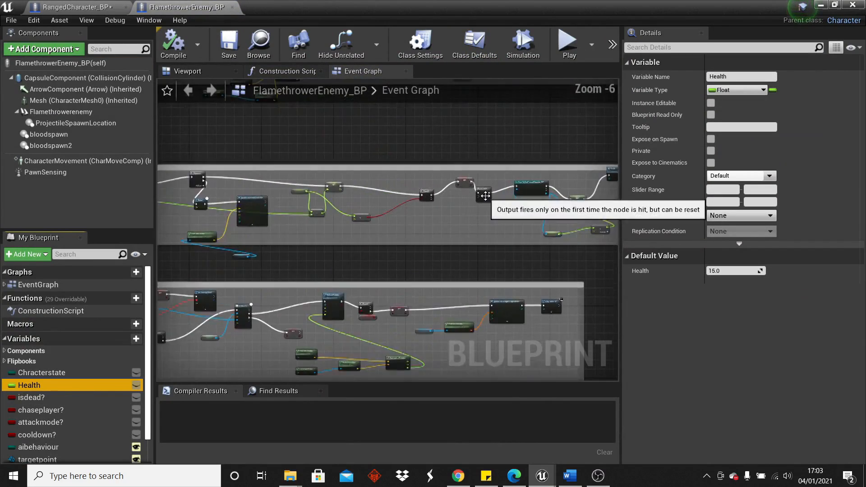
scroll(399, 246, "up", 7)
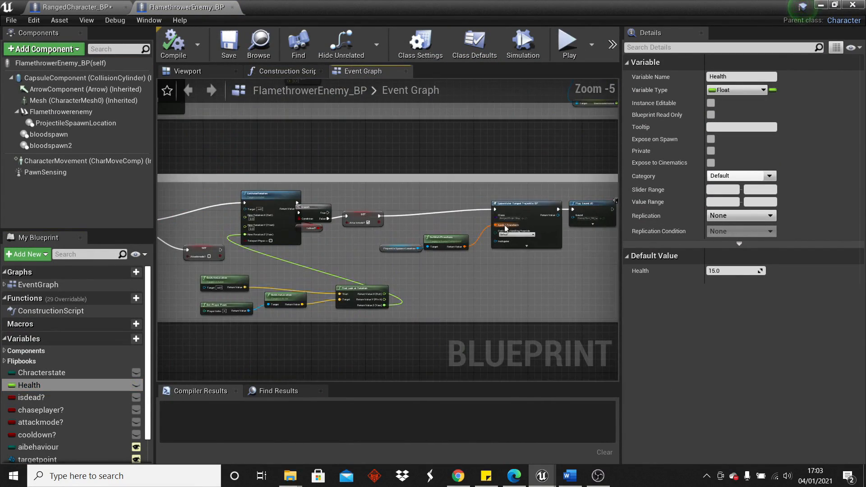
right_click_drag(399, 246, 338, 244)
scroll(316, 181, "down", 2)
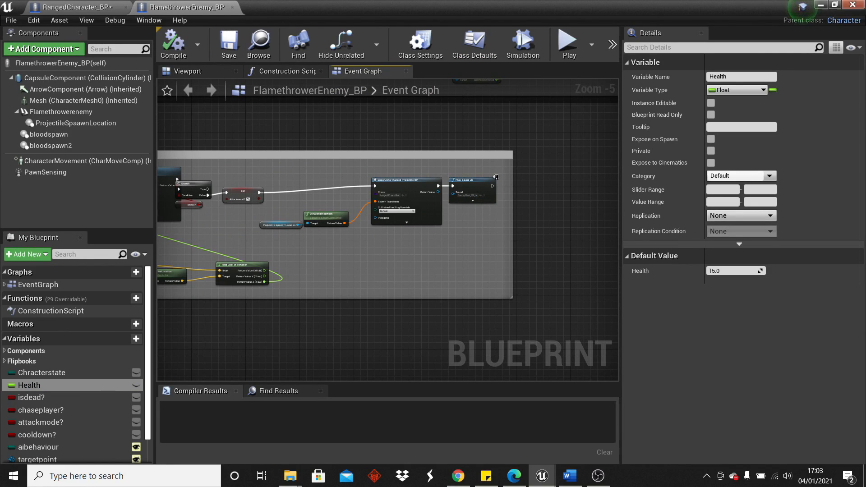
left_click(822, 4)
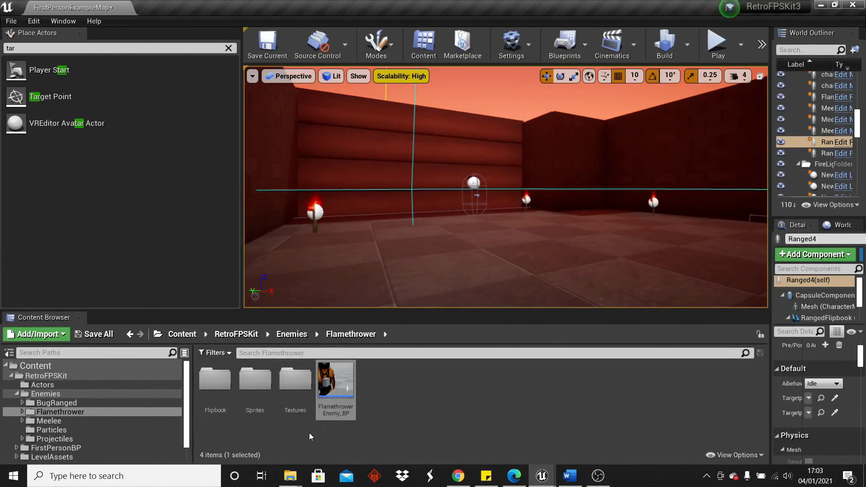
Step: Duplicate RangedCharacter_BP in the BugRanged folder and open the copy, RangedCharacter_BP_2
left_click(292, 334)
double_click(214, 379)
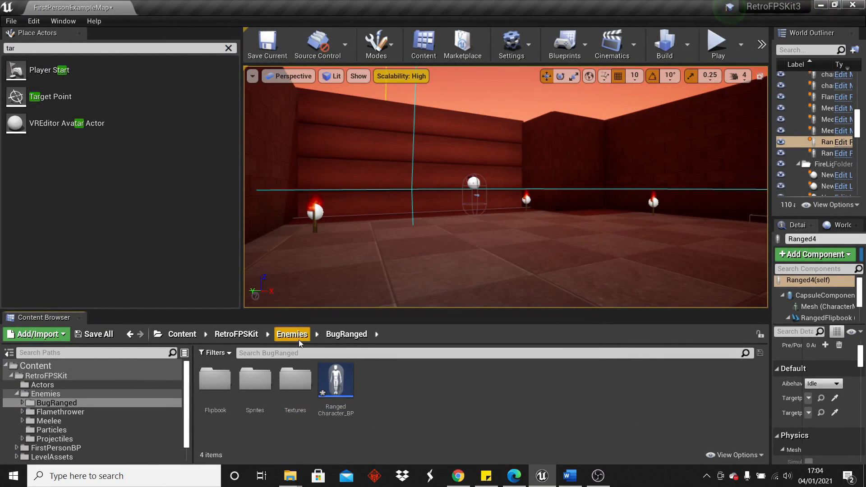
left_click(354, 389)
left_click(440, 422)
key("ctrl+v")
double_click(384, 381)
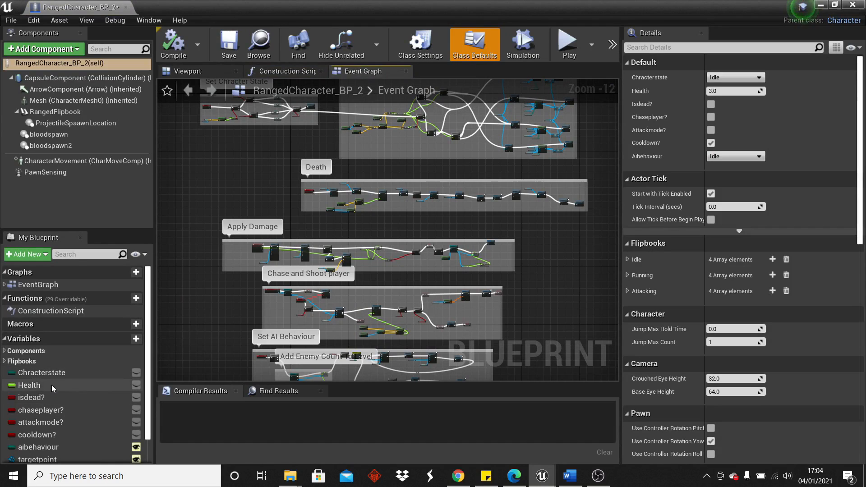
Step: Set the default Health of RangedCharacter_BP_2 to 5 and the Duration of its cooldown Delay node to 2
left_click(28, 385)
left_click(733, 270)
type("5")
scroll(476, 331, "up", 11)
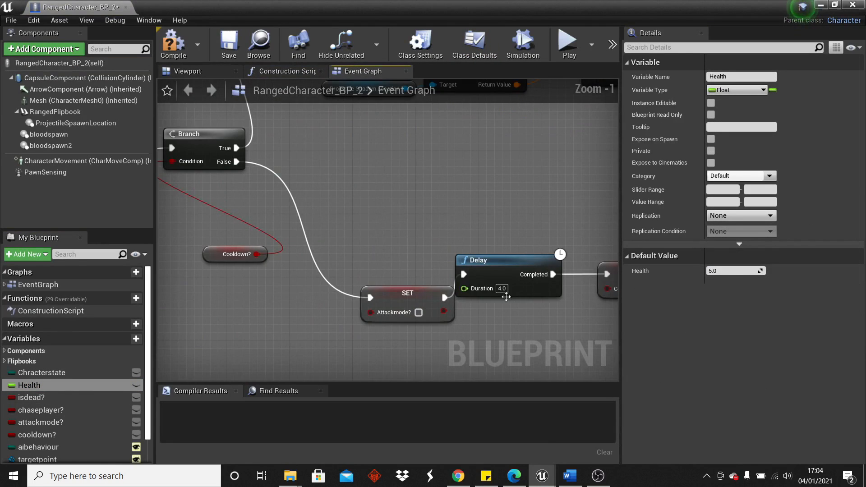
right_click_drag(522, 306, 433, 249)
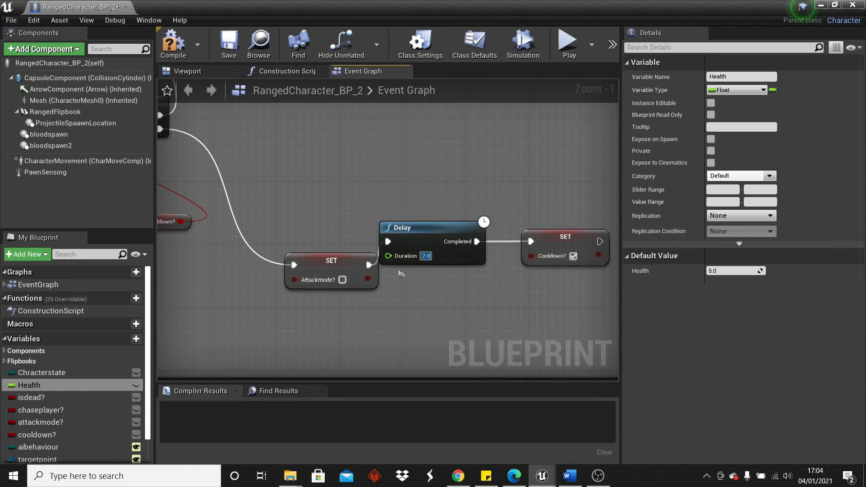
Step: Set the Acceptance Radius of the AI MoveTo node to 100 and compile the blueprint
scroll(400, 273, "down", 6)
scroll(381, 212, "up", 3)
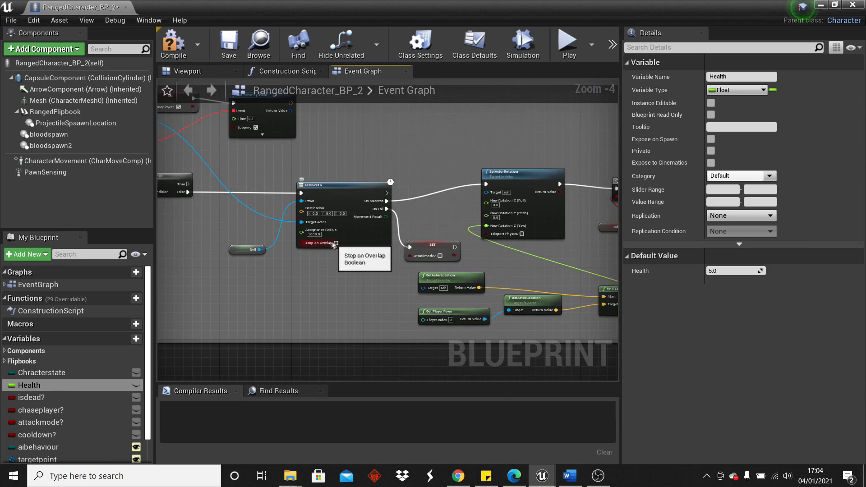
scroll(334, 245, "up", 3)
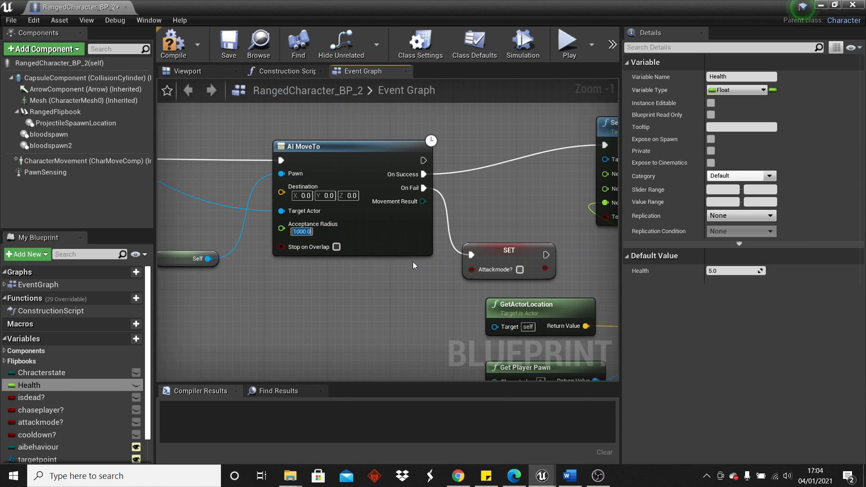
type("100")
key("Return")
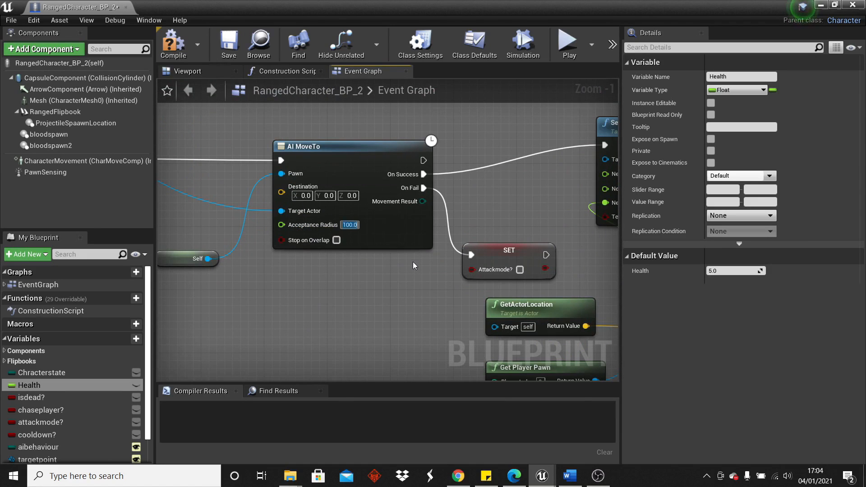
left_click(173, 43)
Step: Review the default flipbooks assigned in the idle, running and attacking array variables
scroll(349, 235, "down", 11)
right_click_drag(349, 235, 288, 350)
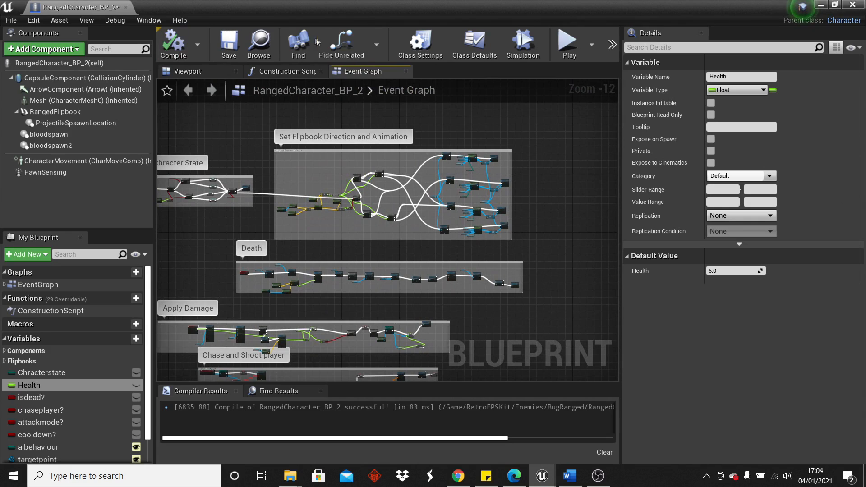
left_click(7, 363)
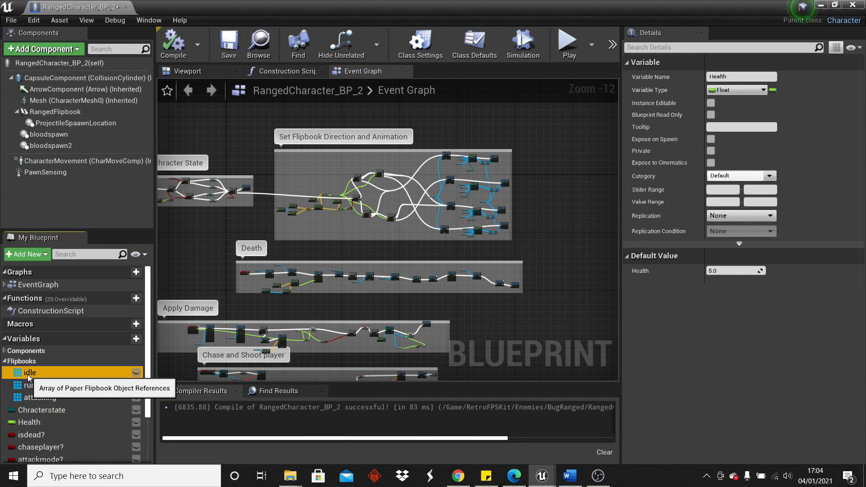
left_click(62, 374)
left_click(627, 235)
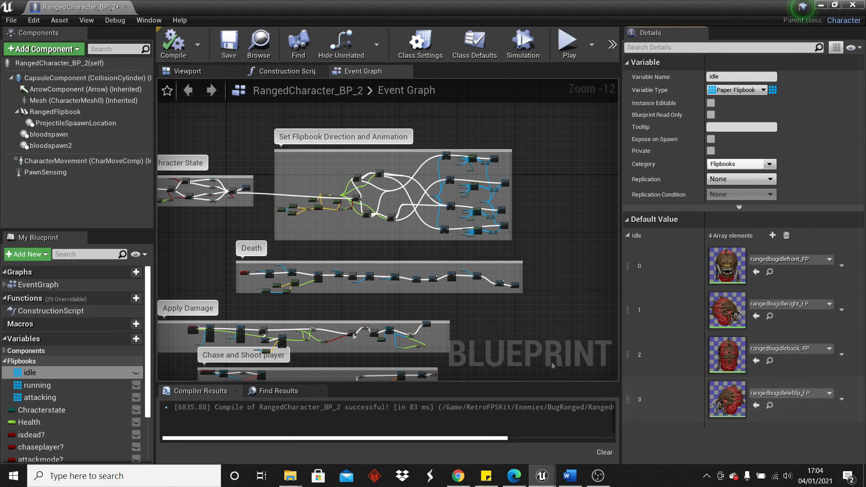
left_click(37, 385)
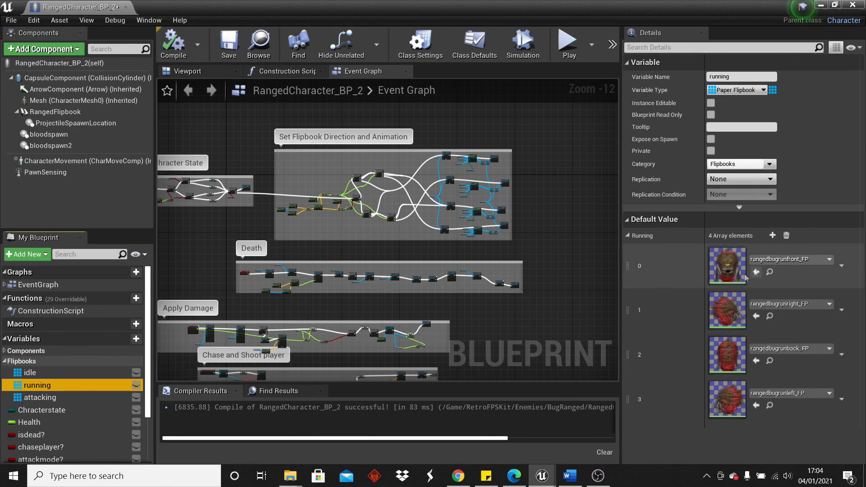
left_click(39, 397)
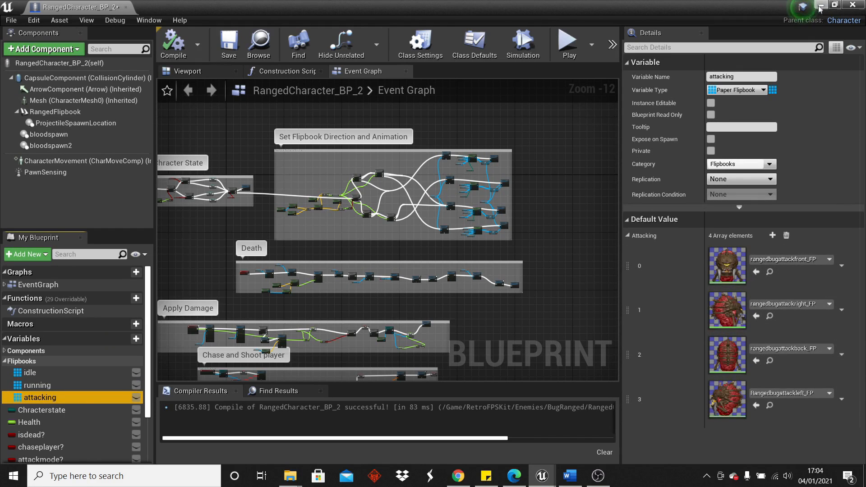
Step: Browse the flipbooks available for the first attacking array element and close the list without changing it
left_click(788, 260)
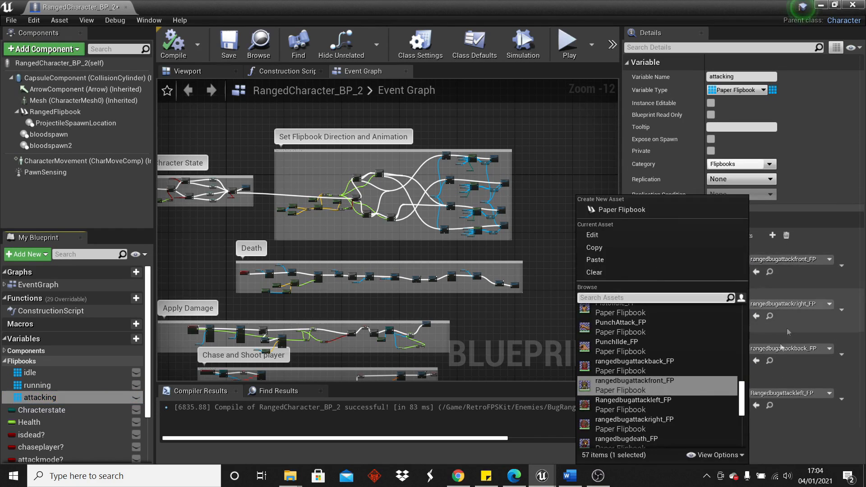
scroll(693, 402, "down", 1)
scroll(692, 400, "up", 1)
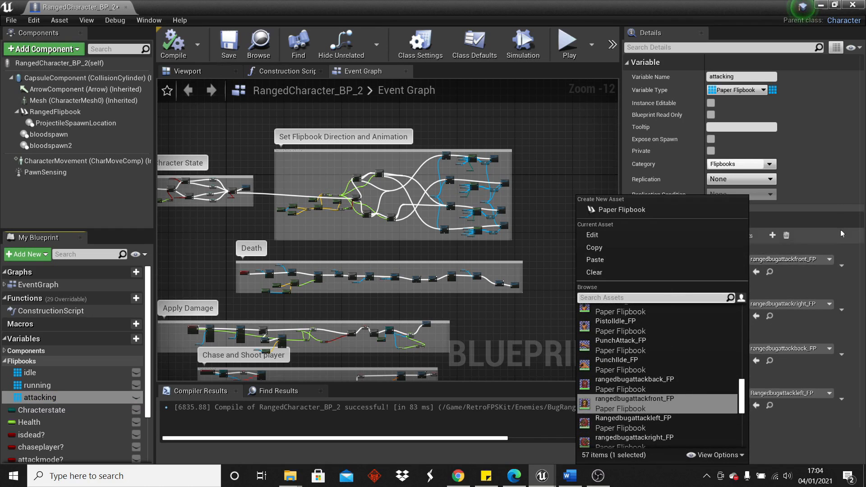
left_click(835, 204)
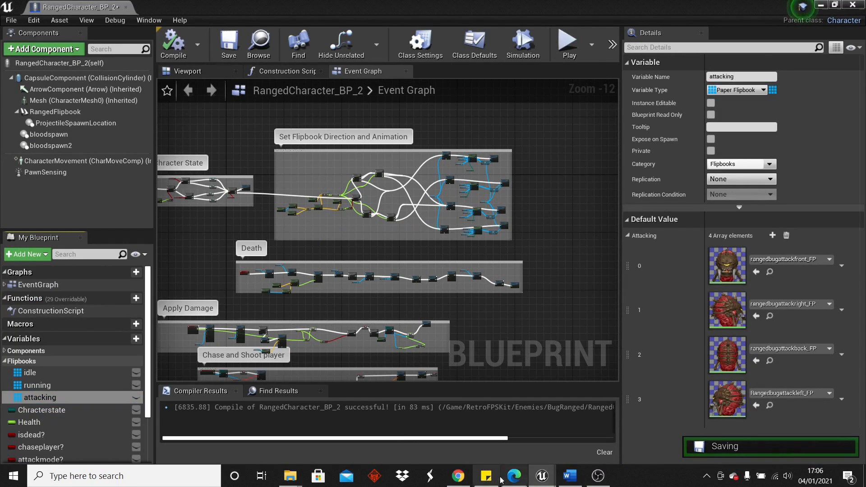
Step: Switch to Chrome, download harubus_sheet_palleted.png from the OpenGameArt monster page, and open the image
left_click(458, 475)
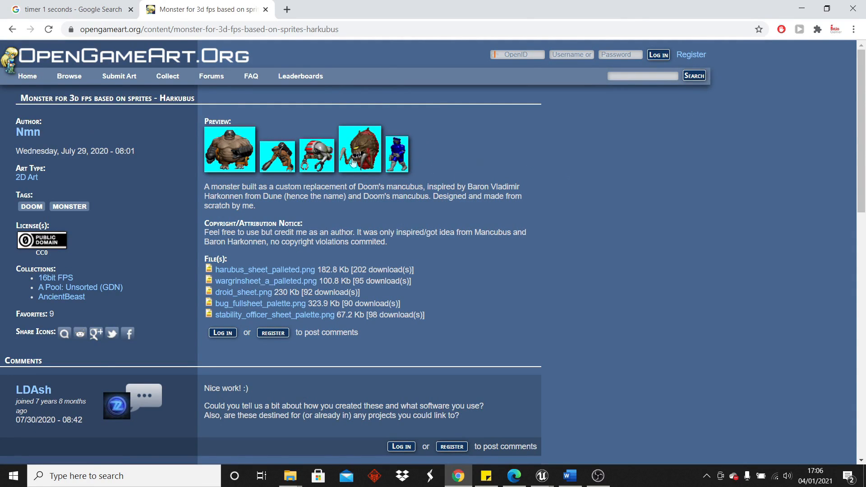
left_click(288, 273)
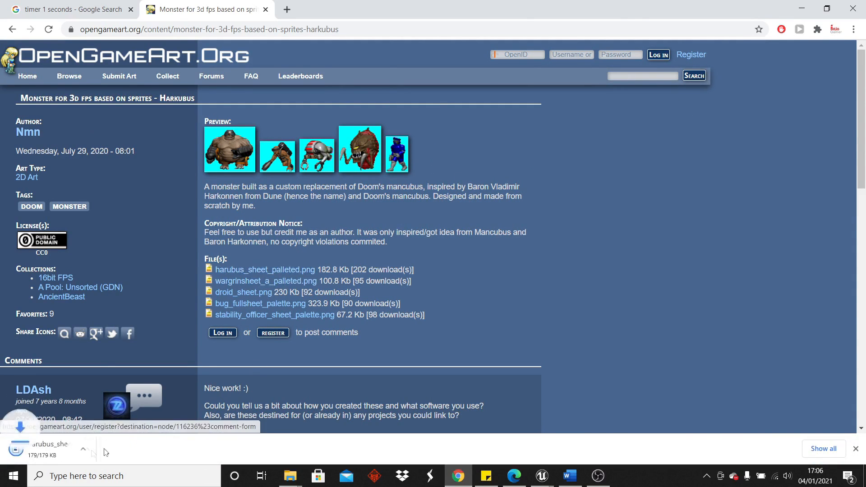
left_click(72, 454)
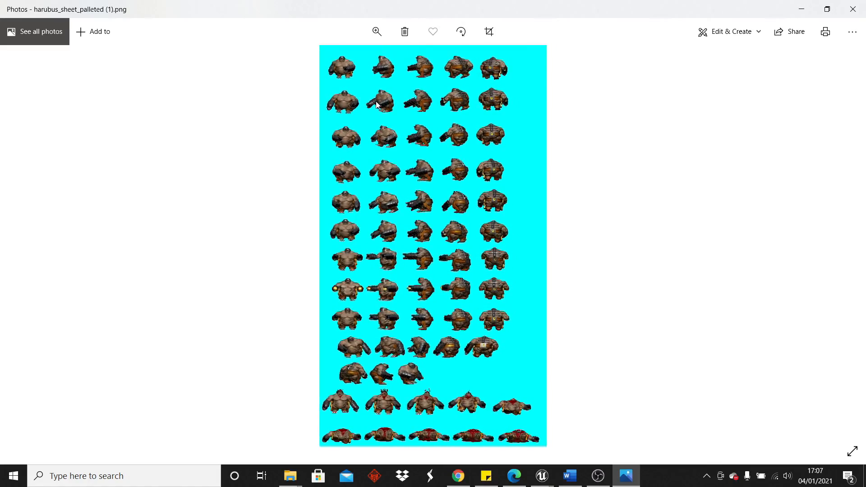
Step: Examine the rows of monster poses in the downloaded harubus sprite sheet
scroll(376, 102, "up", 3)
left_click_drag(391, 95, 401, 207)
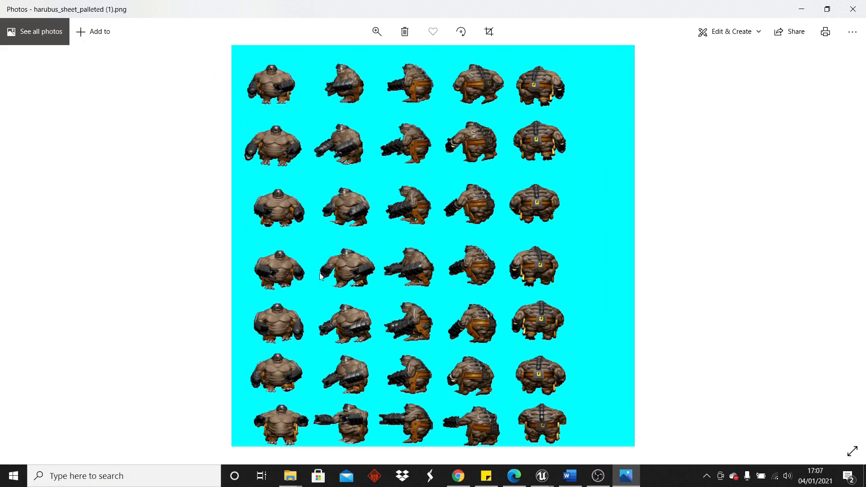
scroll(321, 276, "down", 2)
scroll(278, 397, "down", 4)
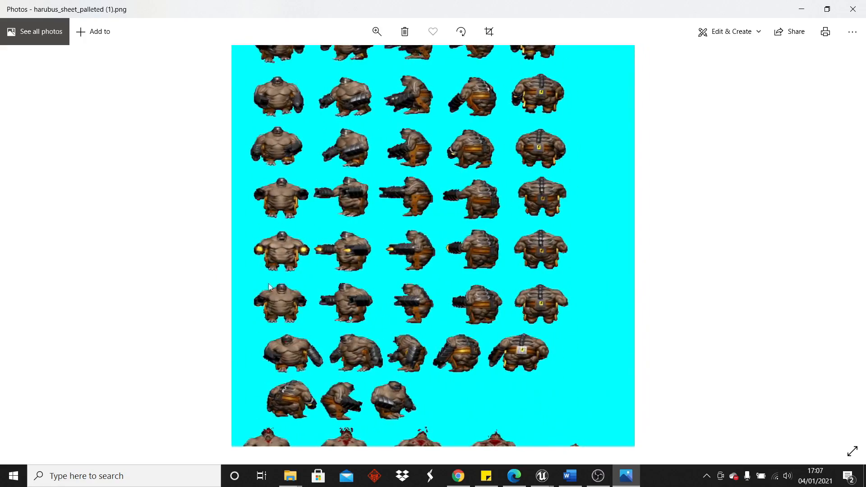
scroll(410, 211, "up", 4)
scroll(579, 294, "down", 6)
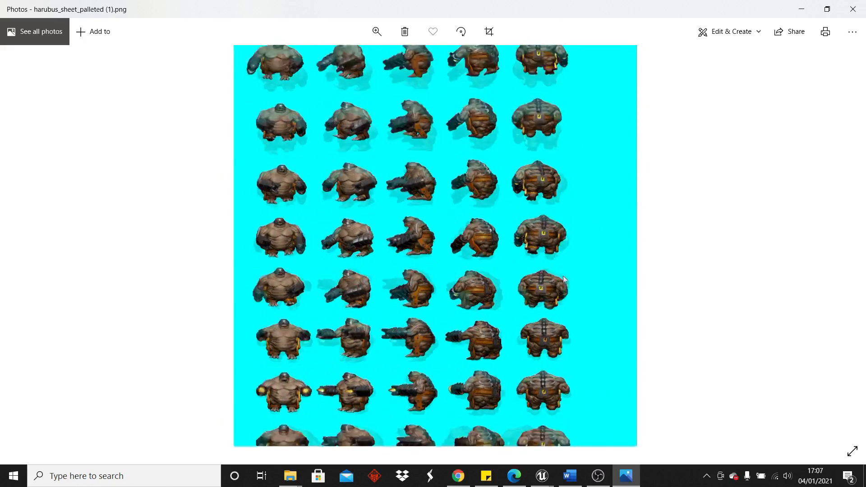
Step: Put the sprite sheet away, switch back to Unreal Editor, and open the Textures folder of BugRanged
left_click(808, 6)
mouse_move(542, 477)
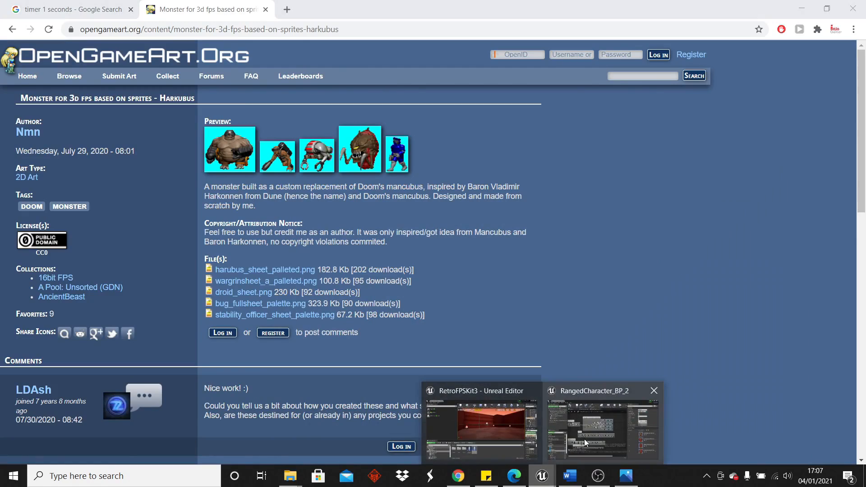
left_click(584, 440)
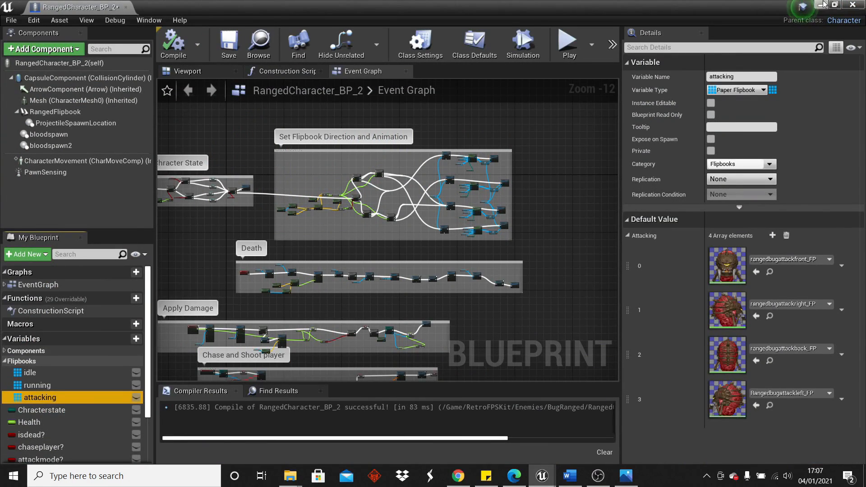
left_click(822, 4)
double_click(296, 388)
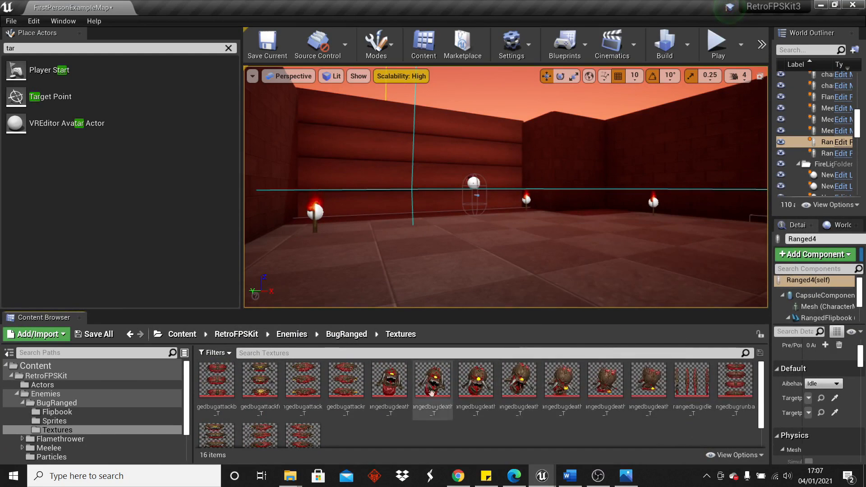
Step: Create a sprite from each of the first two ranged bug death textures, rangedbugdeath1_T and rangedbugdeath2_T
right_click(390, 381)
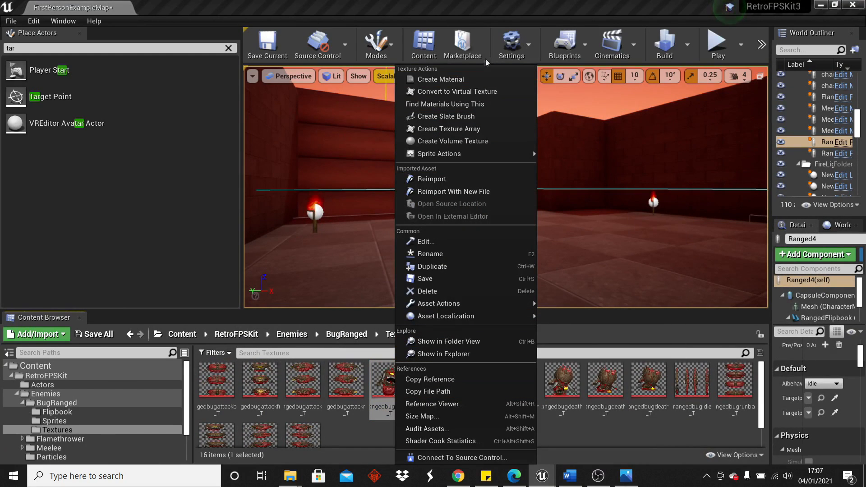
mouse_move(493, 157)
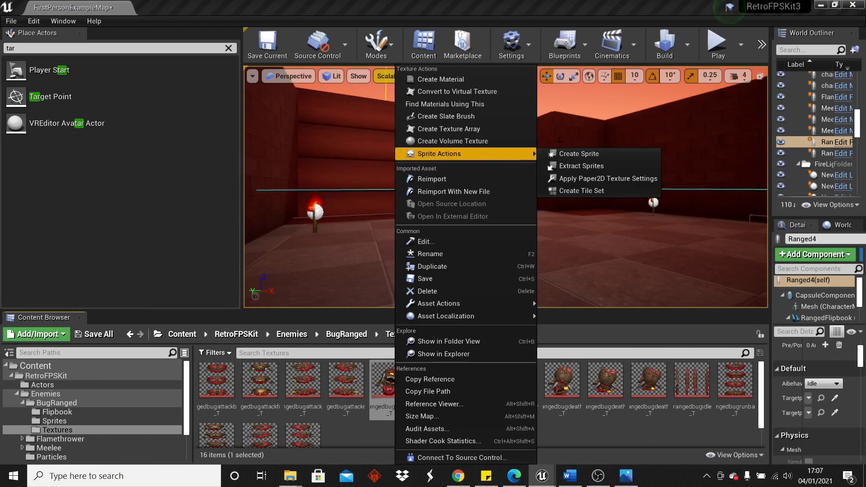
left_click(575, 155)
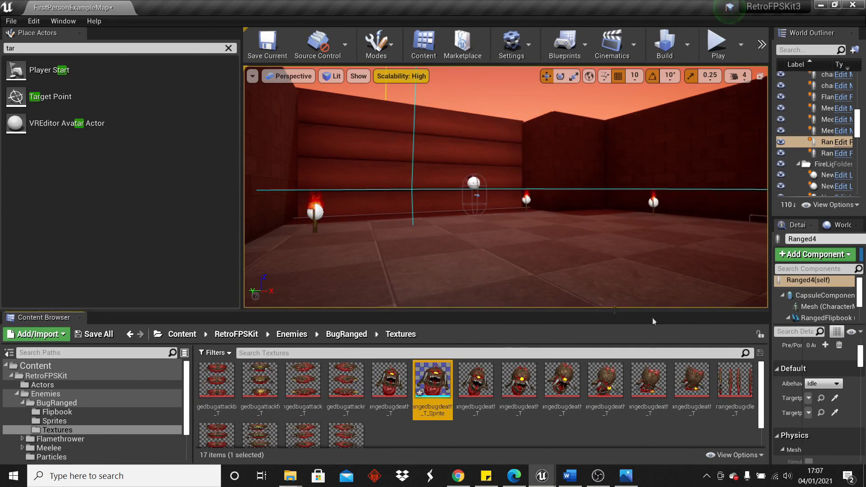
right_click(486, 391)
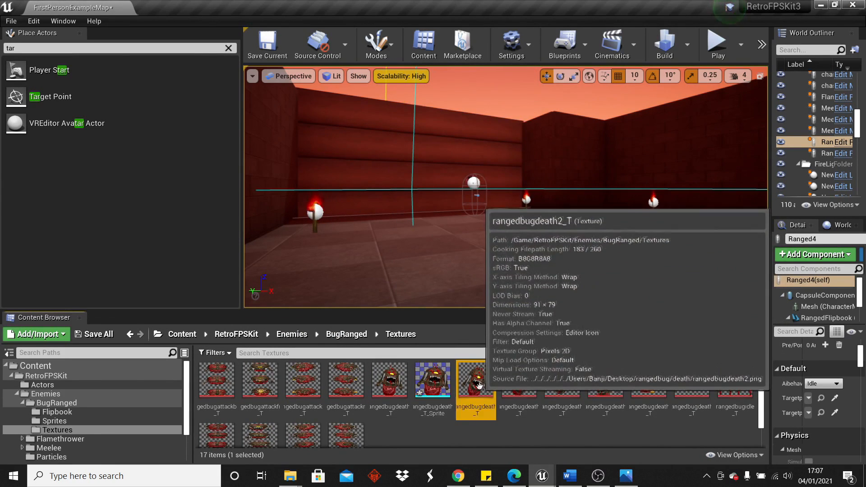
mouse_move(581, 160)
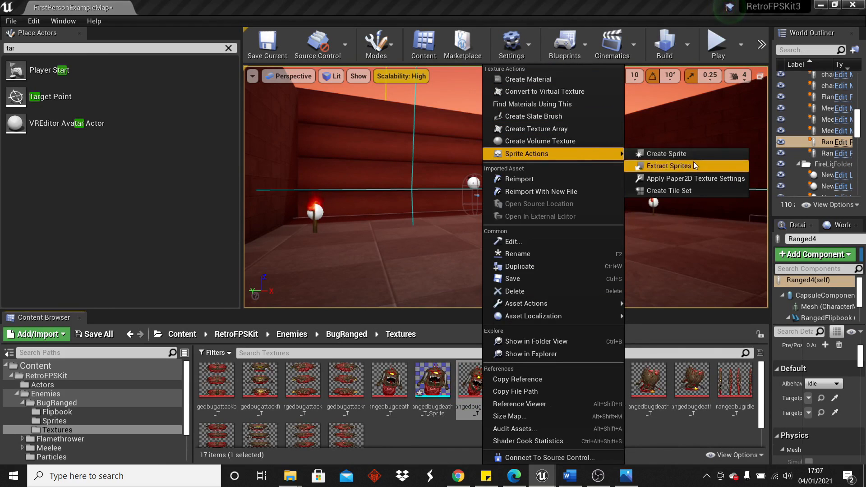
left_click(668, 154)
Step: Create a flipbook from the two new death sprites and open it in the flipbook editor
left_click(443, 384)
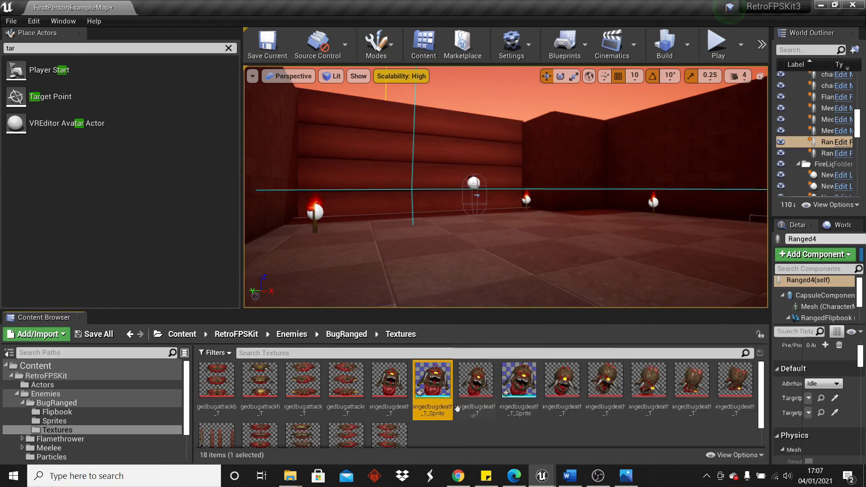
left_click(519, 382, "ctrl")
right_click(431, 383)
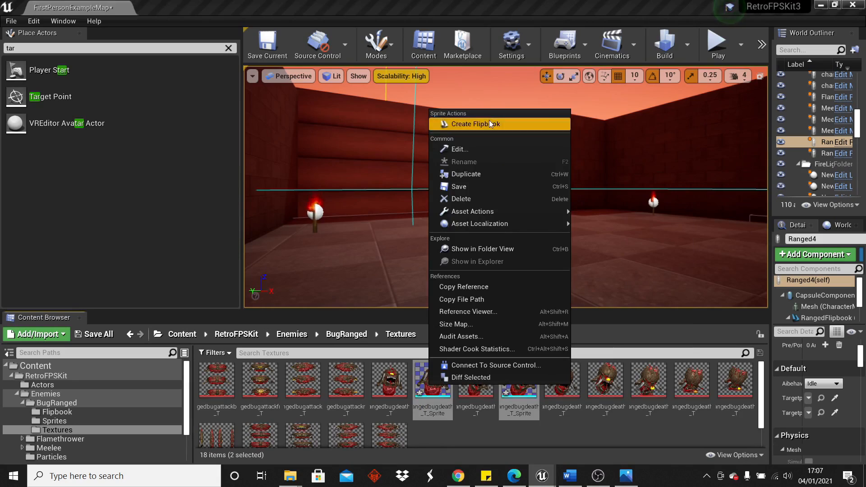
left_click(476, 123)
double_click(392, 381)
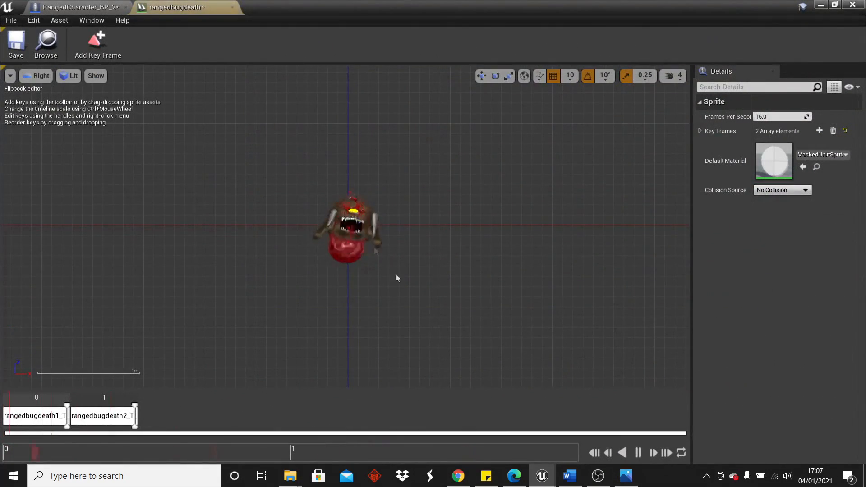
Step: Return to the RangedCharacter_BP_2 event graph and examine the two Set Flipbook nodes in the Death section and their available flipbooks
left_click(76, 6)
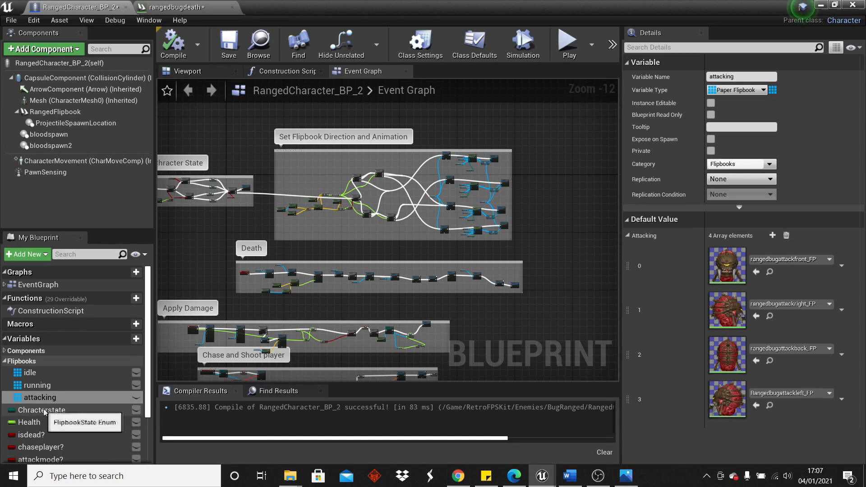
scroll(419, 250, "up", 10)
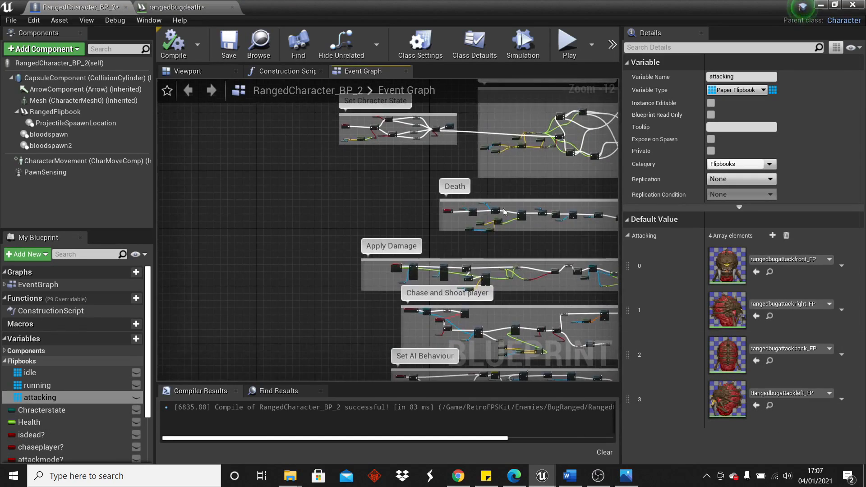
right_click_drag(475, 220, 135, 193)
scroll(316, 210, "down", 2)
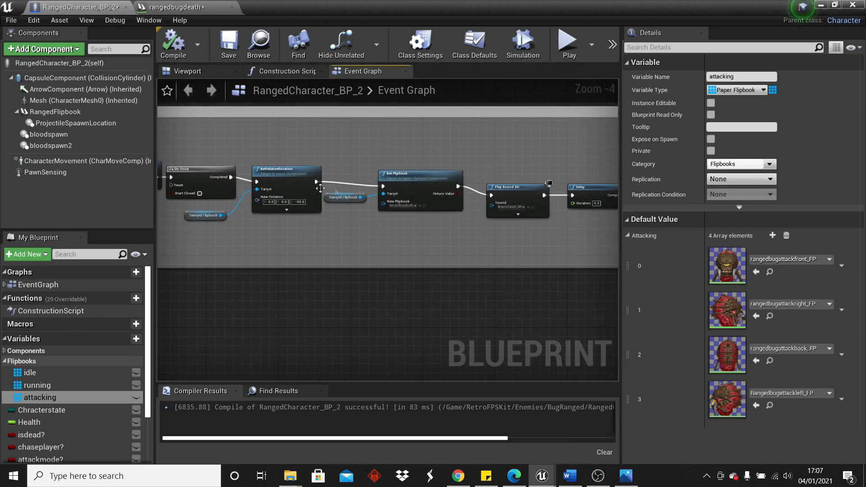
scroll(361, 194, "up", 2)
left_click(401, 207)
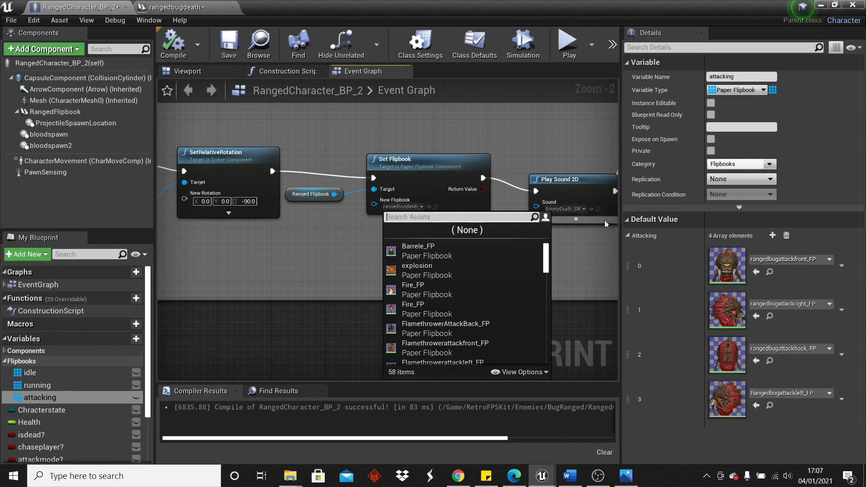
scroll(548, 192, "down", 2)
right_click_drag(548, 192, 354, 176)
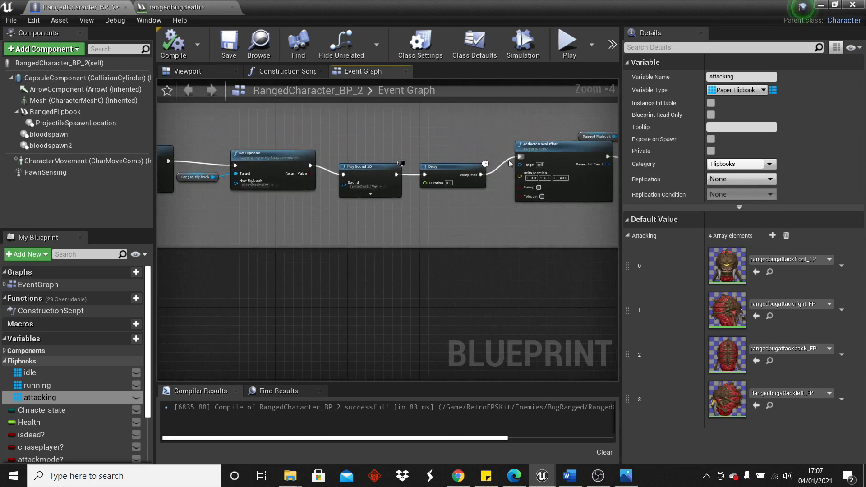
right_click_drag(519, 155, 292, 190)
scroll(421, 201, "up", 3)
right_click_drag(479, 206, 382, 188)
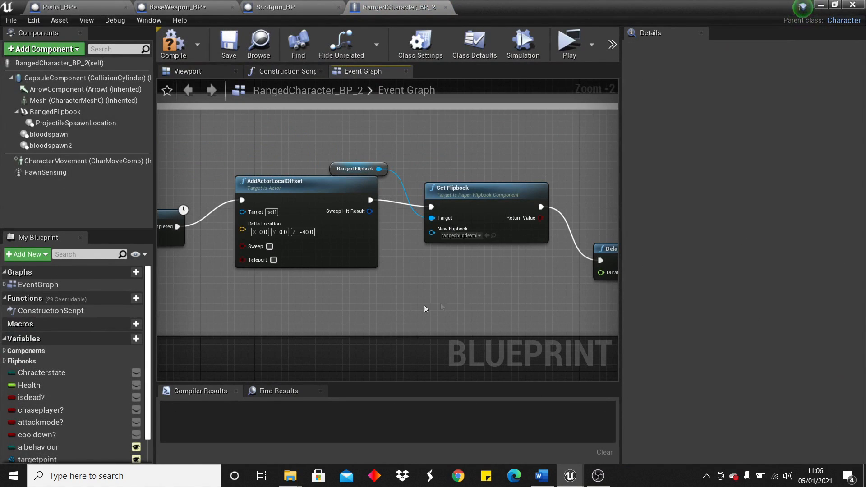
Step: Review the idle, running and attacking flipbook arrays, plus the Set Flipbook nodes in the Death section
left_click(4, 362)
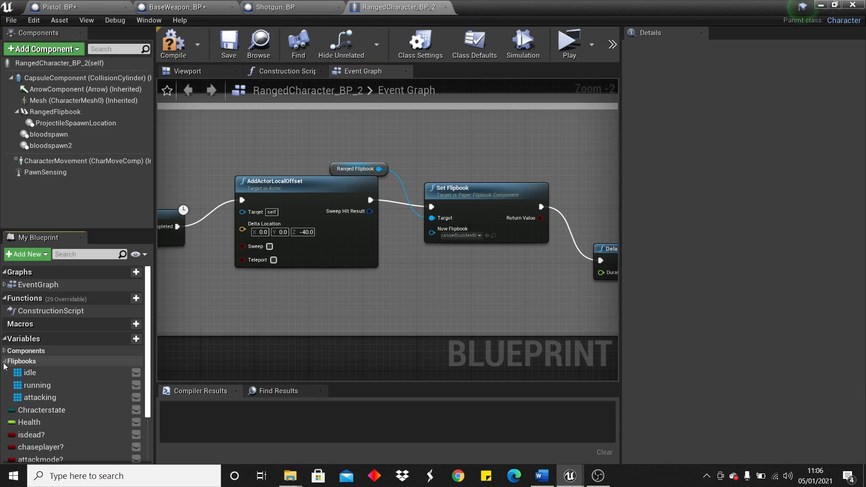
left_click(26, 375)
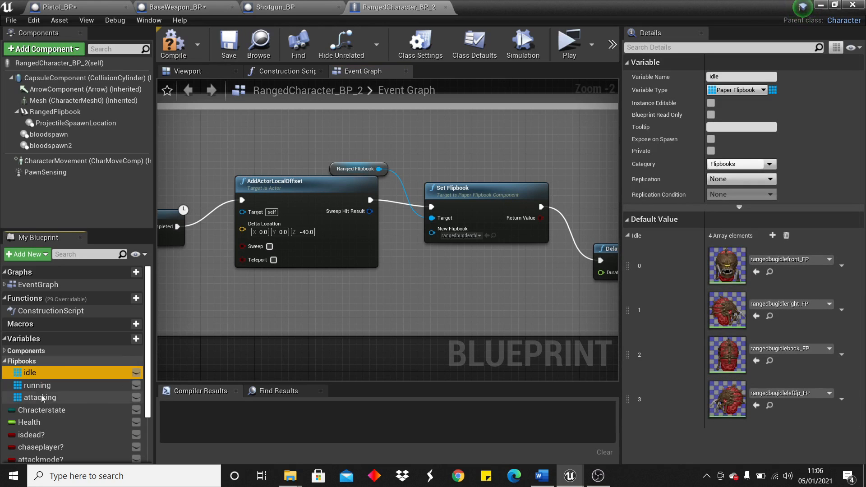
left_click(45, 386)
left_click(74, 397)
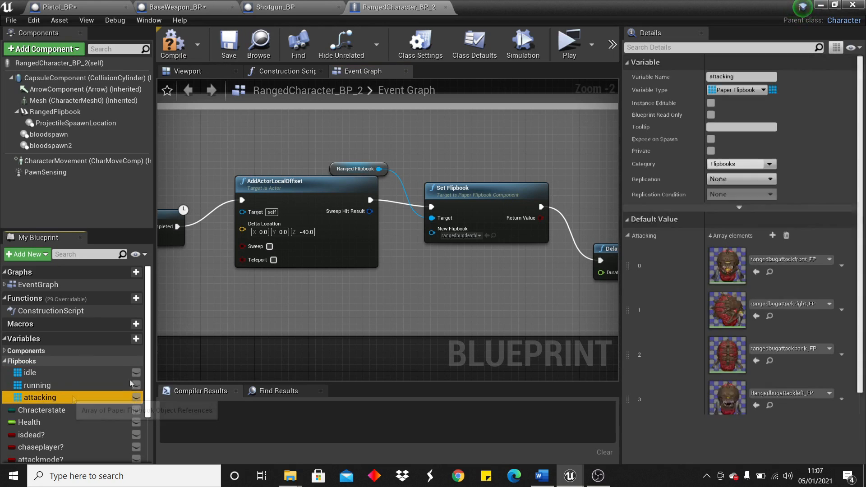
scroll(388, 226, "down", 4)
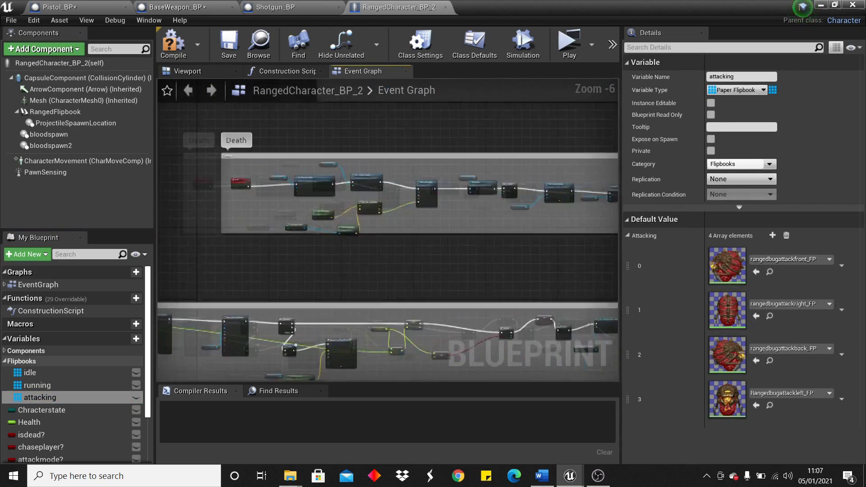
scroll(400, 209, "up", 3)
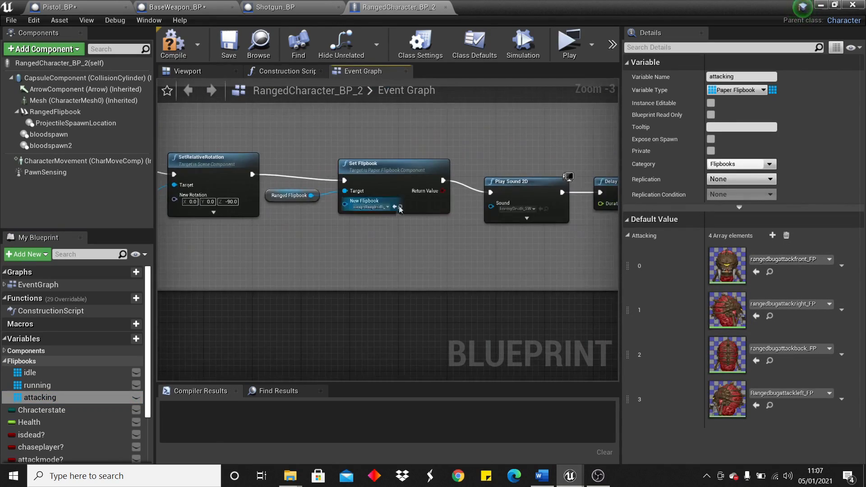
scroll(400, 208, "down", 3)
scroll(463, 210, "up", 3)
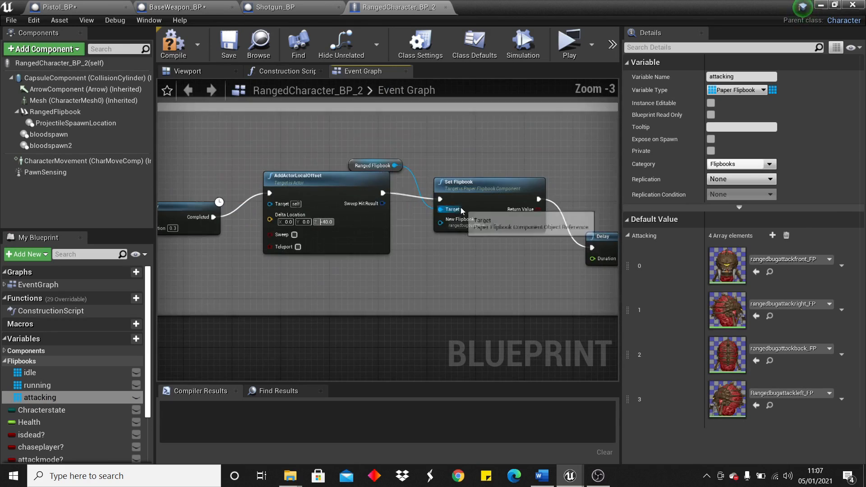
scroll(462, 210, "down", 1)
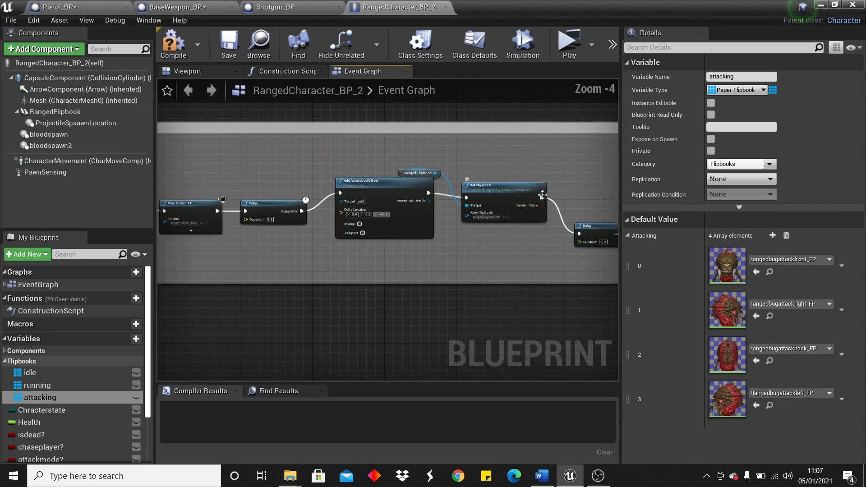
Step: Set the RangedFlipbook component's source flipbook to MeeleeIdleFront_FP in the blueprint viewport, and select the ProjectileSpawnLocation component
left_click(187, 71)
scroll(453, 156, "down", 3)
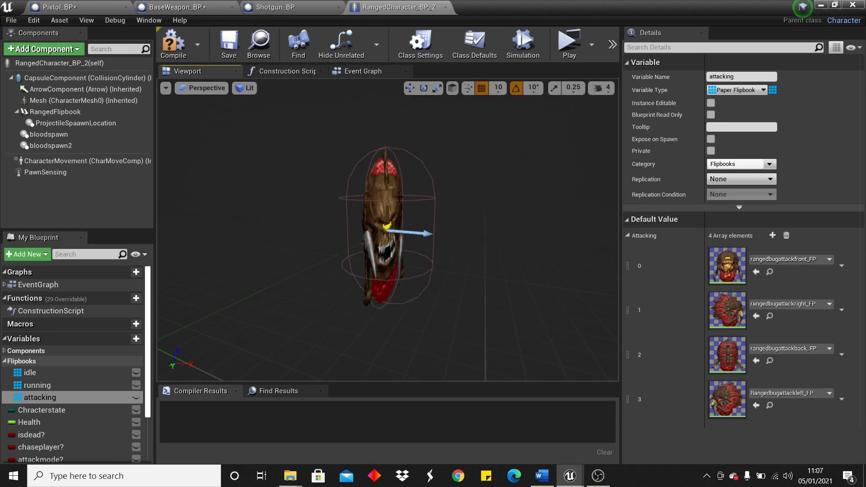
left_click(383, 188)
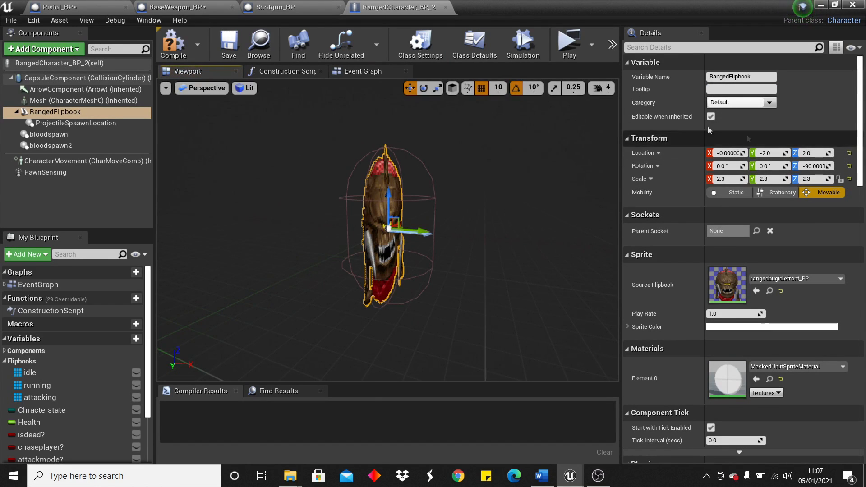
left_click(795, 279)
scroll(762, 193, "up", 5)
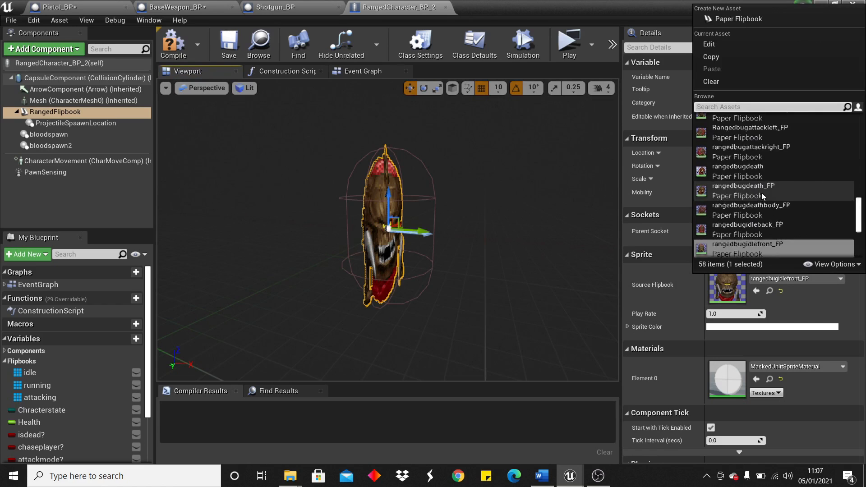
scroll(758, 203, "up", 2)
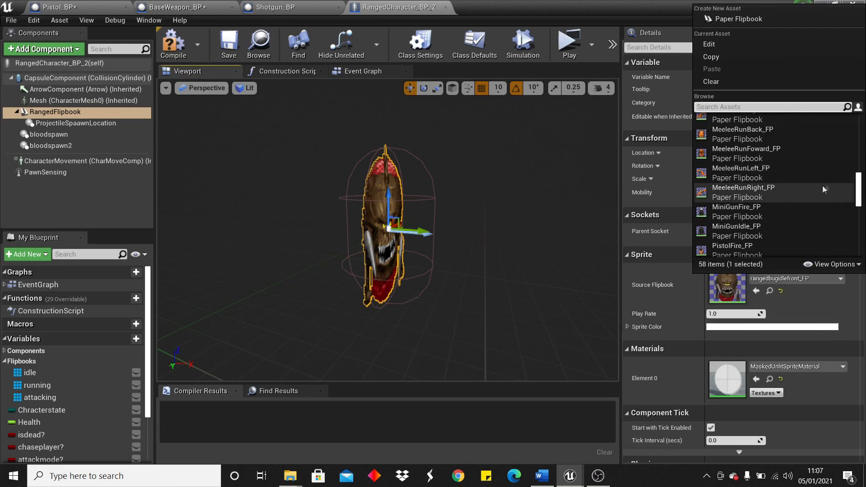
scroll(779, 197, "up", 3)
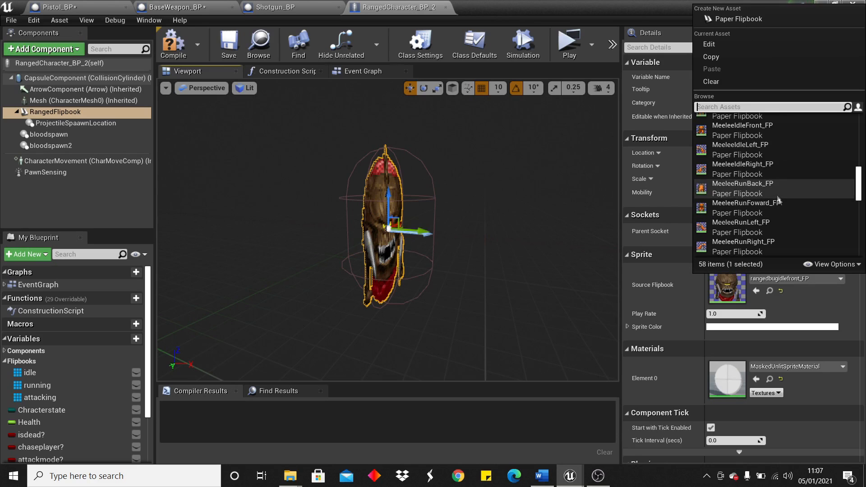
left_click(743, 130)
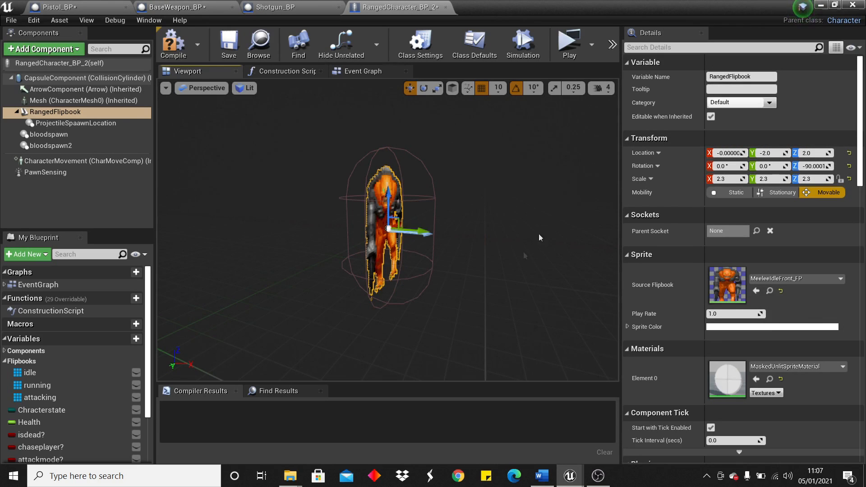
left_click(72, 123)
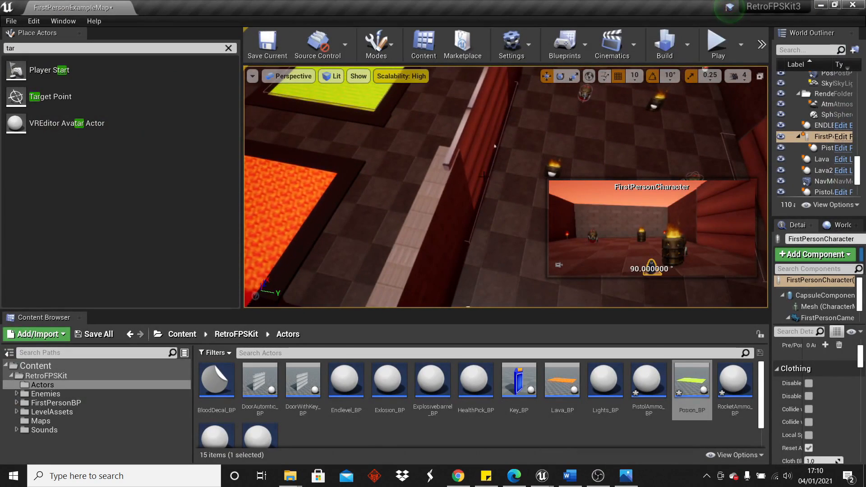
Step: Move FirstPersonCharacter out of the enemy room into the room with the lava and poison pools
scroll(495, 146, "down", 10)
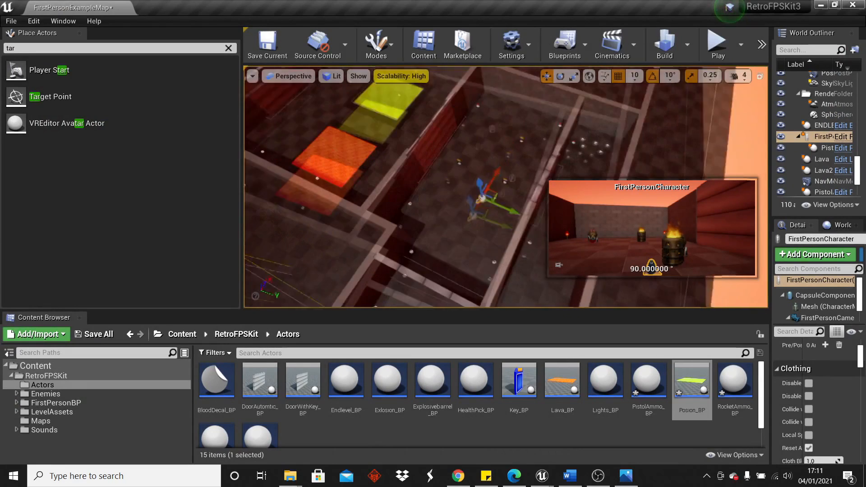
scroll(515, 179, "up", 3)
left_click_drag(512, 199, 420, 143)
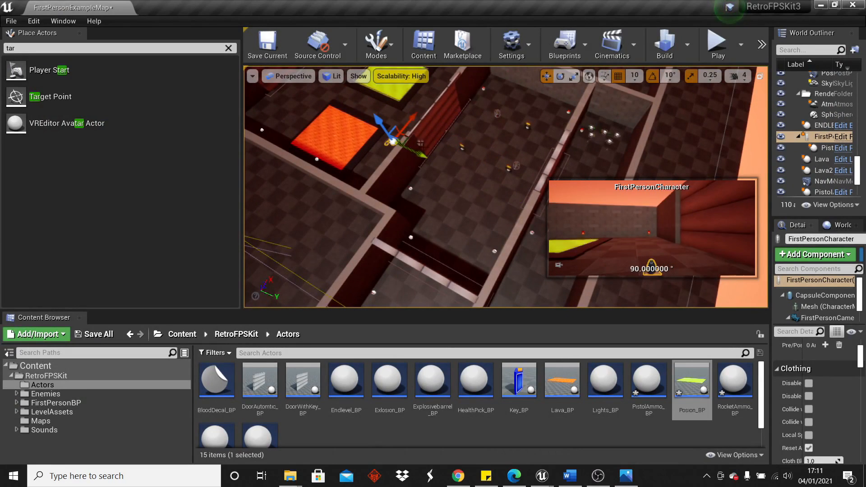
right_click_drag(488, 145, 488, 126)
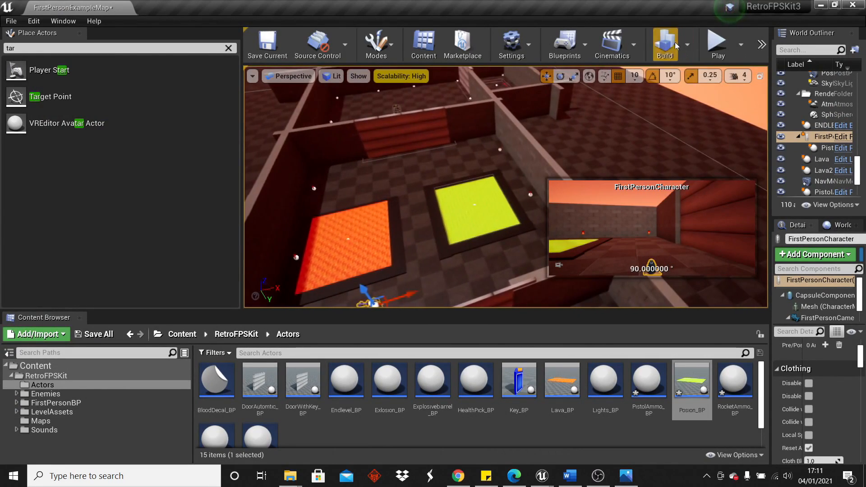
Step: Play-test the lava and poison pools by walking onto them, retrying after death, and stop the play session
left_click(717, 50)
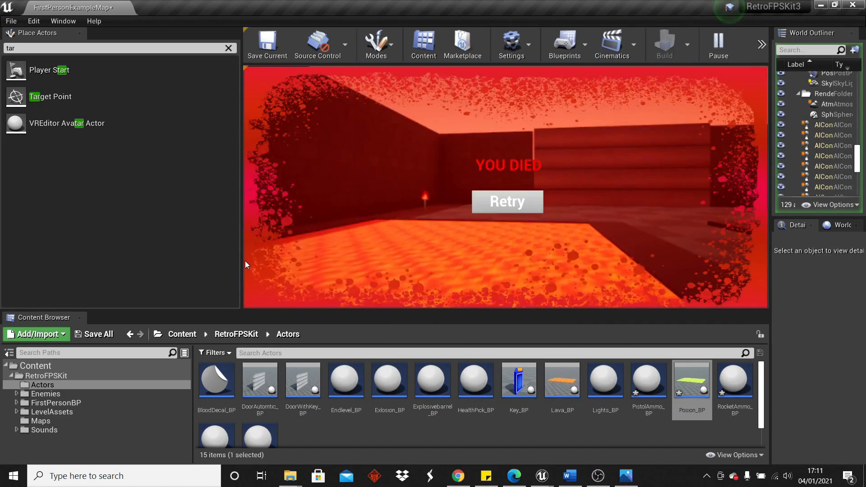
left_click(506, 207)
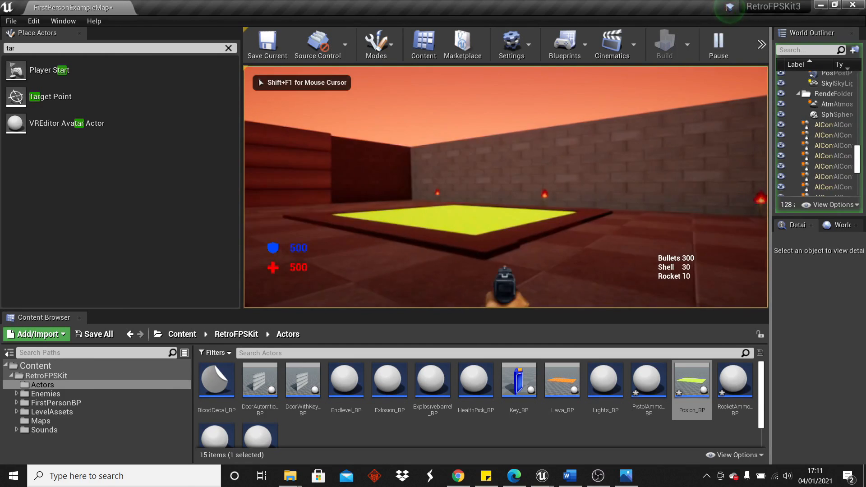
key("w")
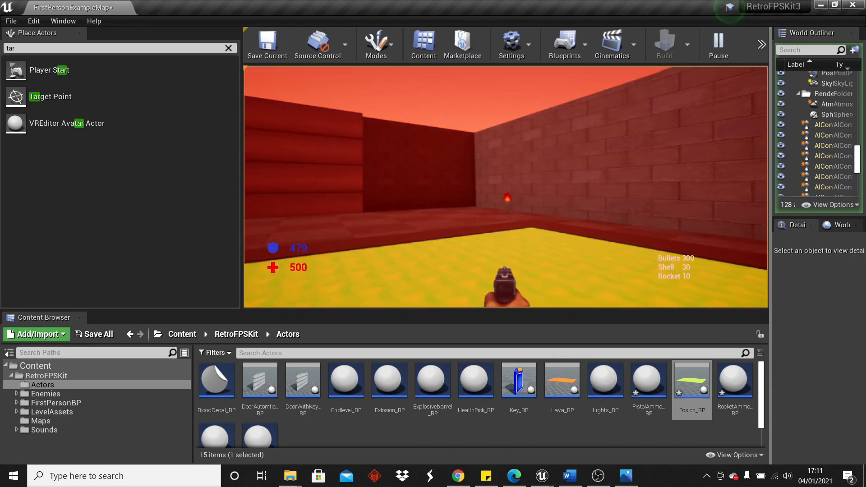
key("Escape")
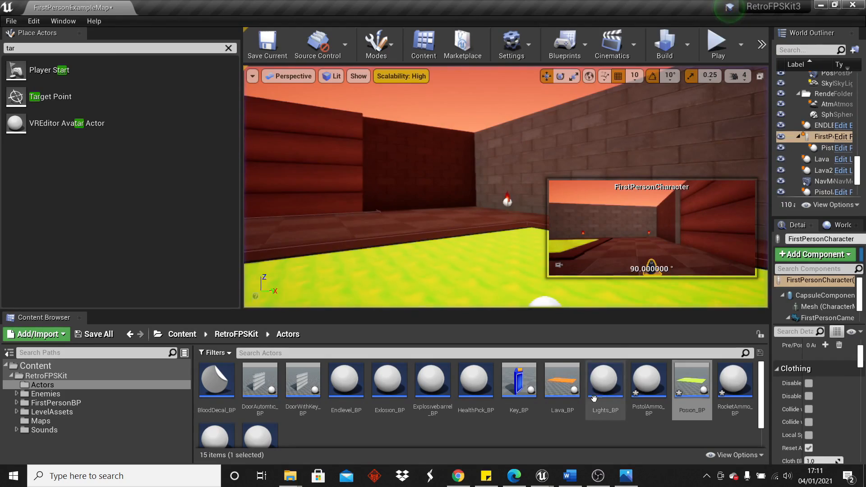
Step: Open the Posion_BP blueprint and examine how its timer event applies damage to the player while in the acid
double_click(682, 375)
scroll(451, 193, "down", 4)
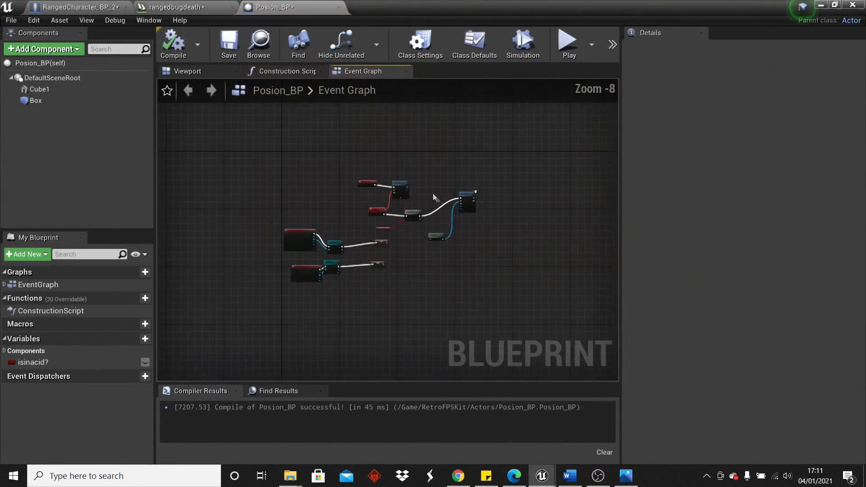
scroll(451, 193, "up", 5)
right_click_drag(451, 197, 397, 166)
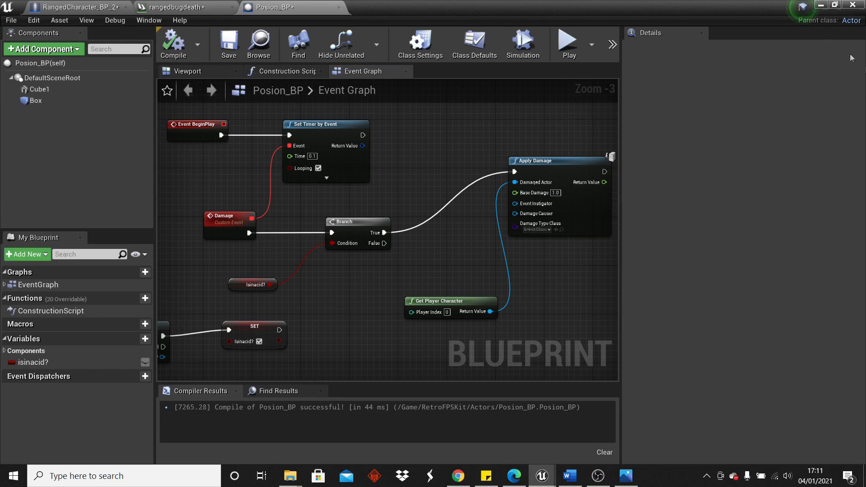
left_click(819, 5)
Step: Play-test the poison pool by walking onto it and backing off again, and end the session
left_click(718, 44)
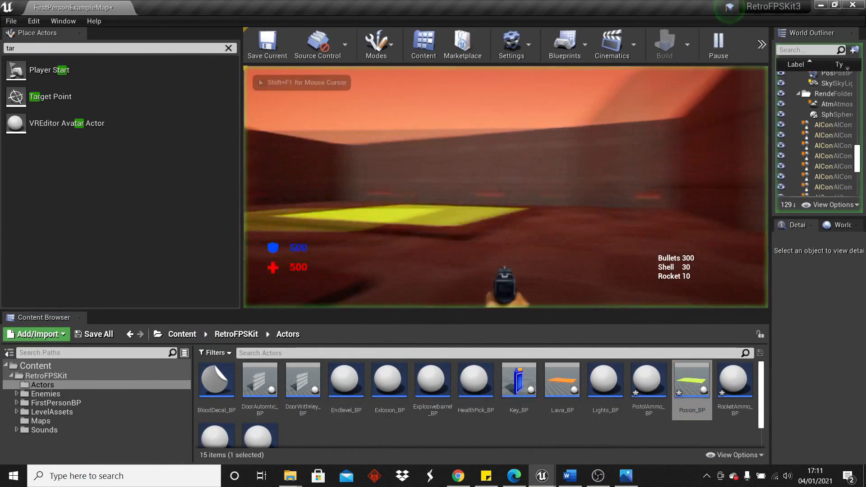
key("w")
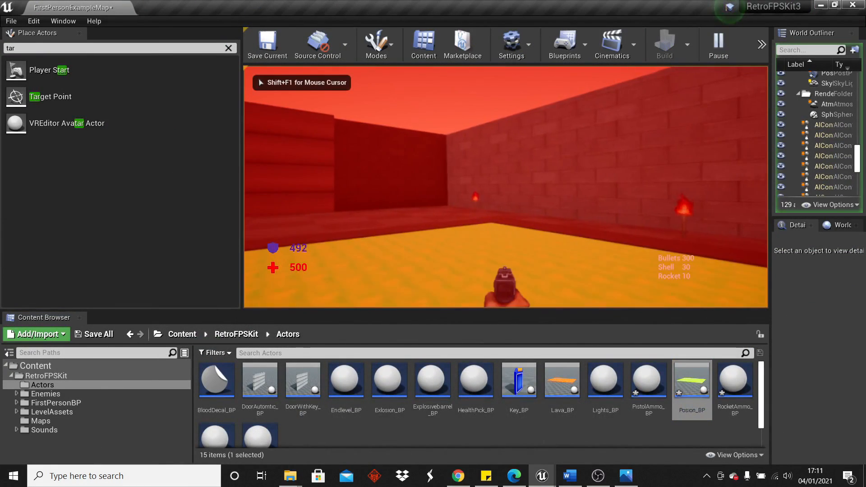
key("s")
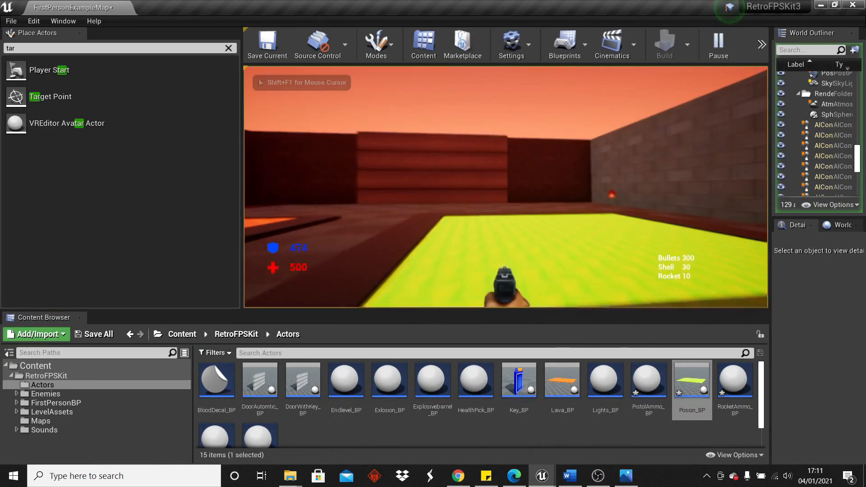
key("Escape")
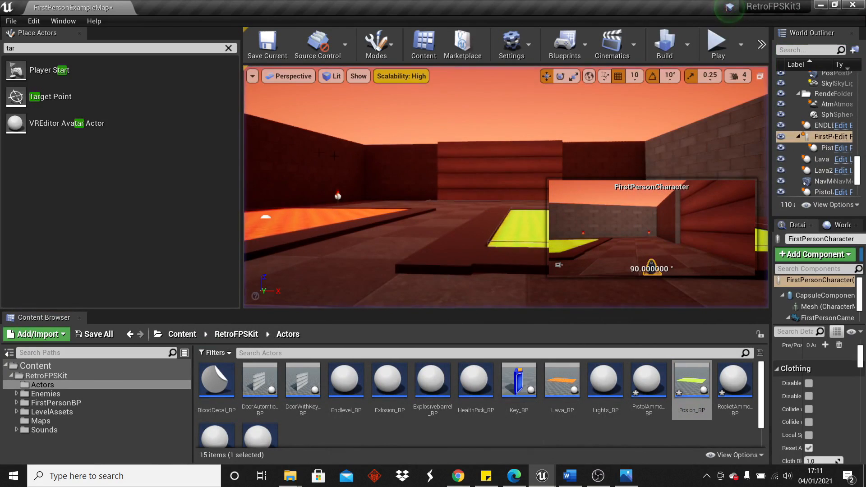
Step: Try a DoorAutomtic_BP actor in the pool room with a brief play session, and remove it from the level
right_click_drag(415, 244, 289, 253)
left_click_drag(260, 389, 592, 182)
left_click(720, 46)
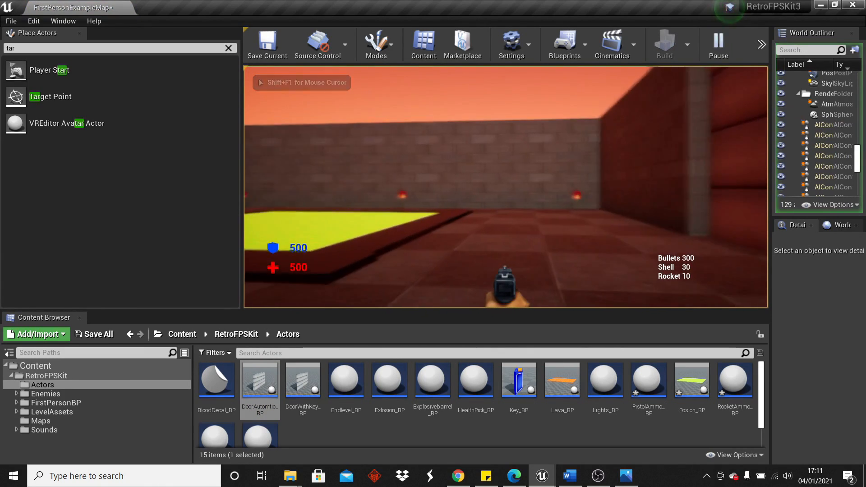
key("Escape")
key("f")
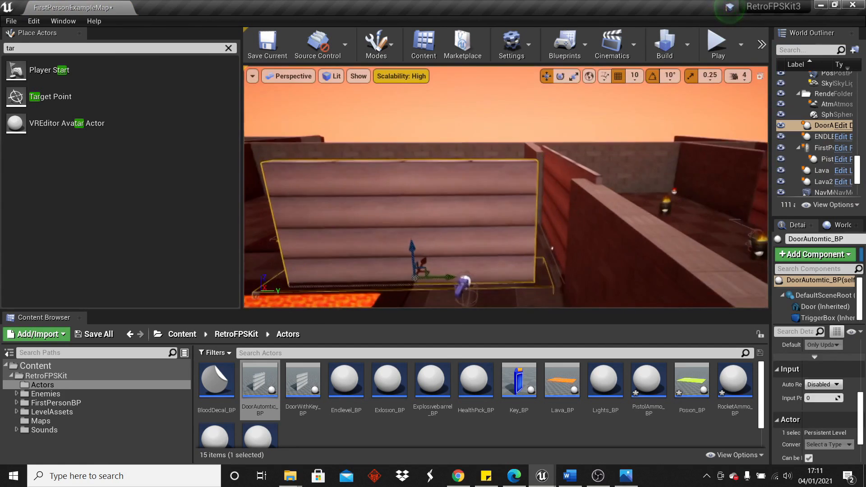
key("Delete")
Step: Move FirstPersonCharacter into the room with the burning barrels and play-test walking beside the door
left_click(485, 277)
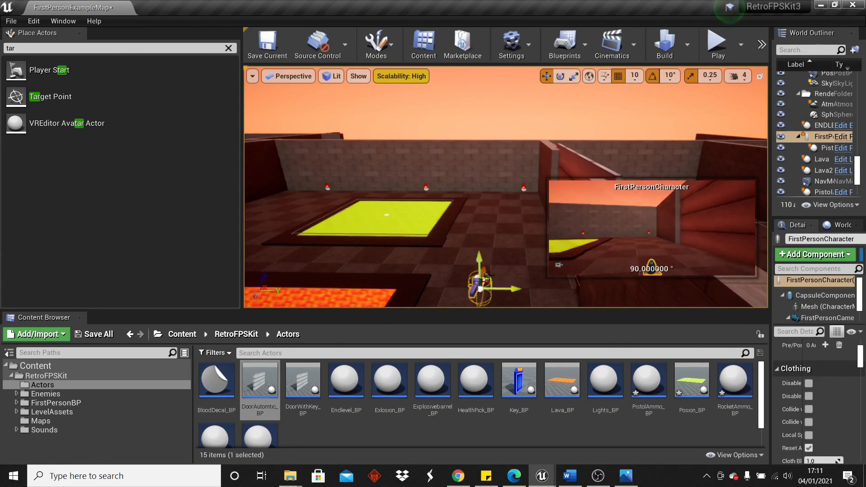
key("f")
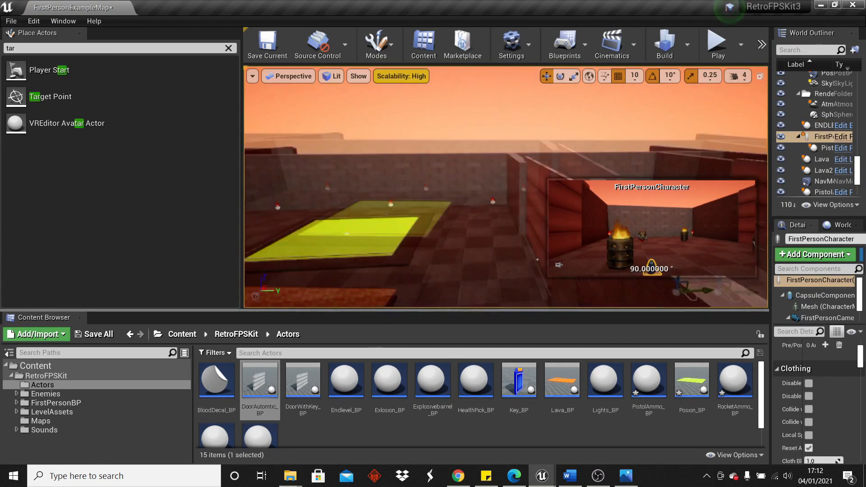
left_click(700, 64)
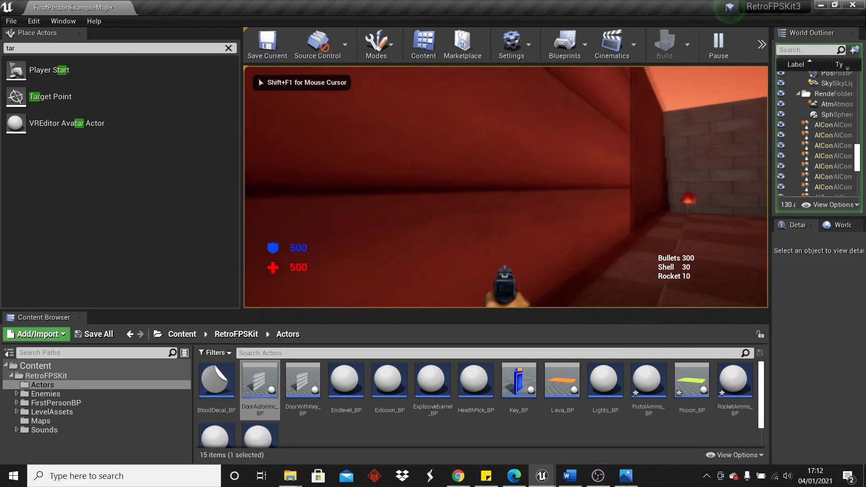
key("w")
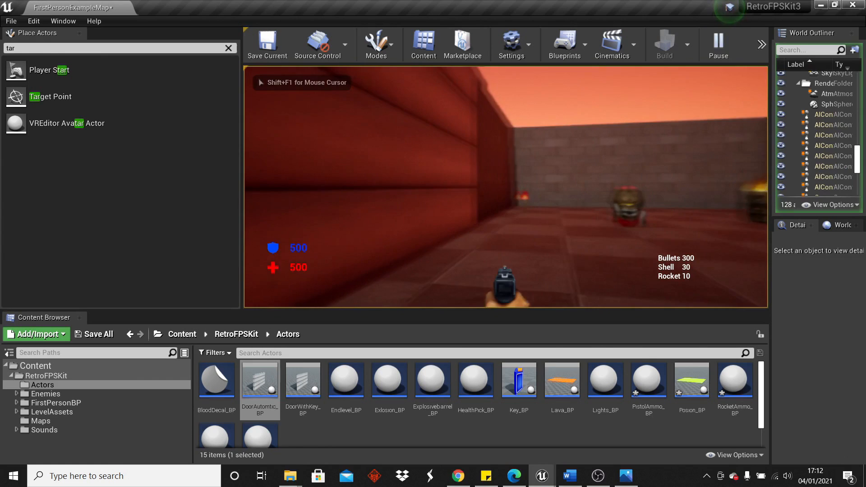
key("Escape")
Step: Try a Key_BP beside FirstPersonCharacter, play-testing the walk between the pools to the far door, and remove the key
right_click_drag(486, 200, 401, 246)
left_click_drag(524, 397, 476, 215)
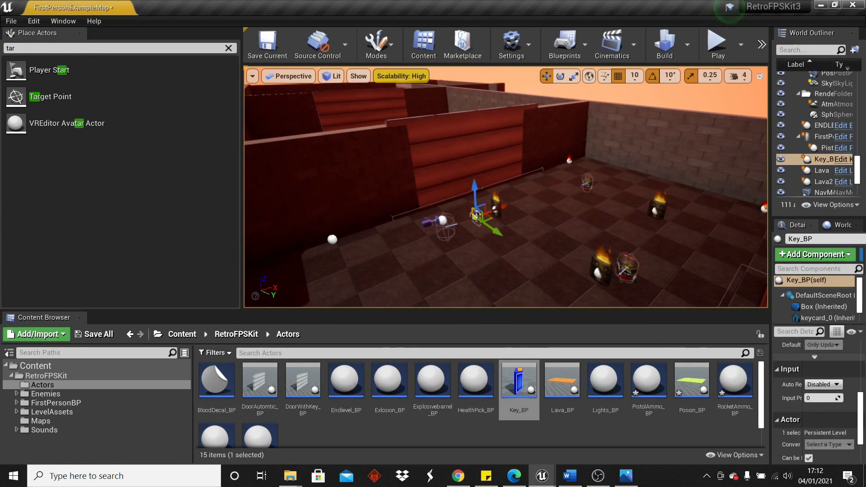
left_click(715, 45)
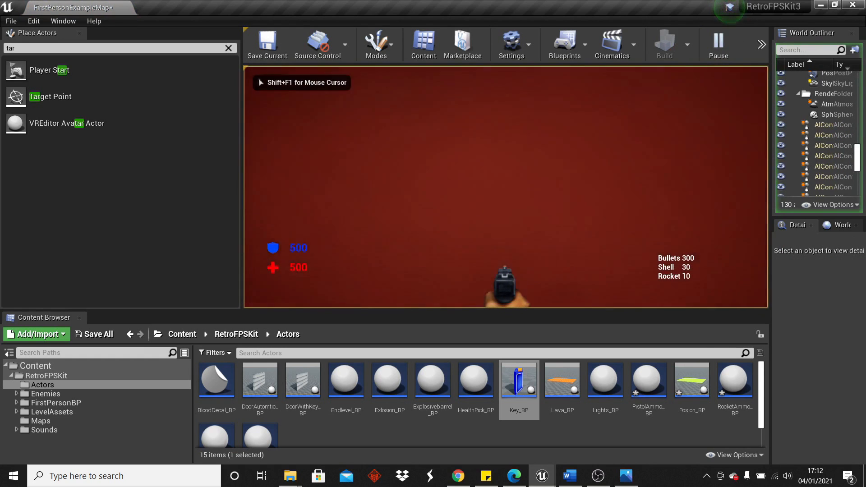
key("w")
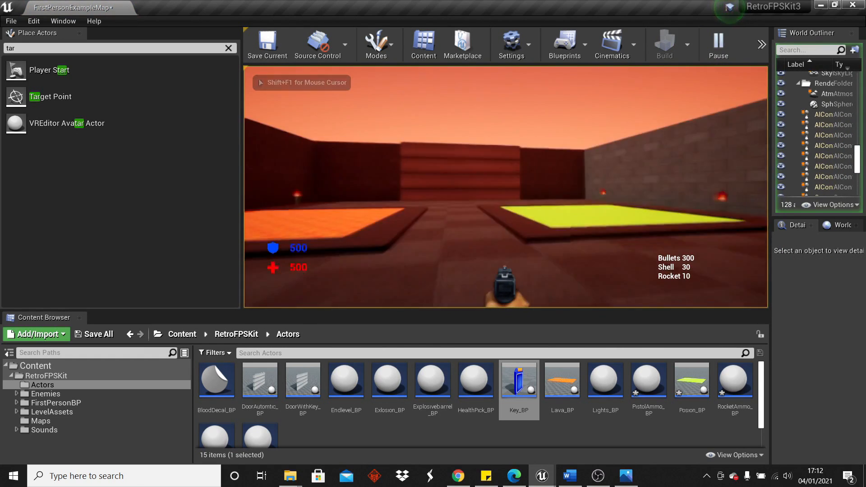
key("w")
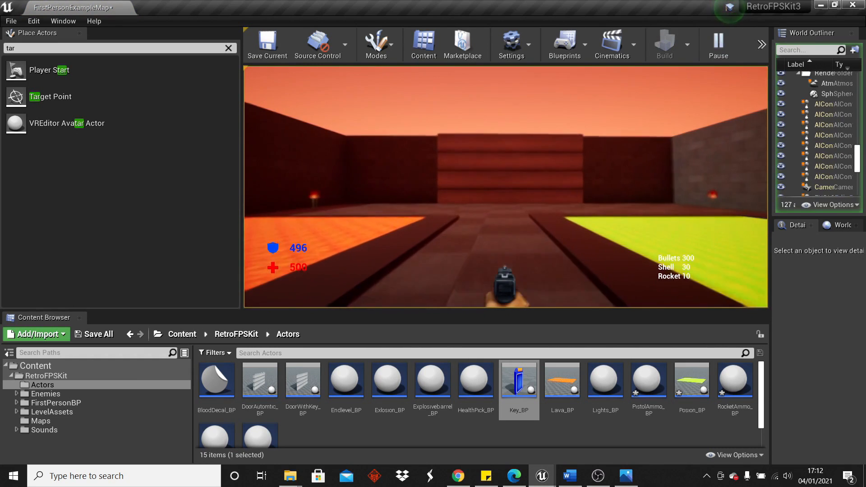
key("w")
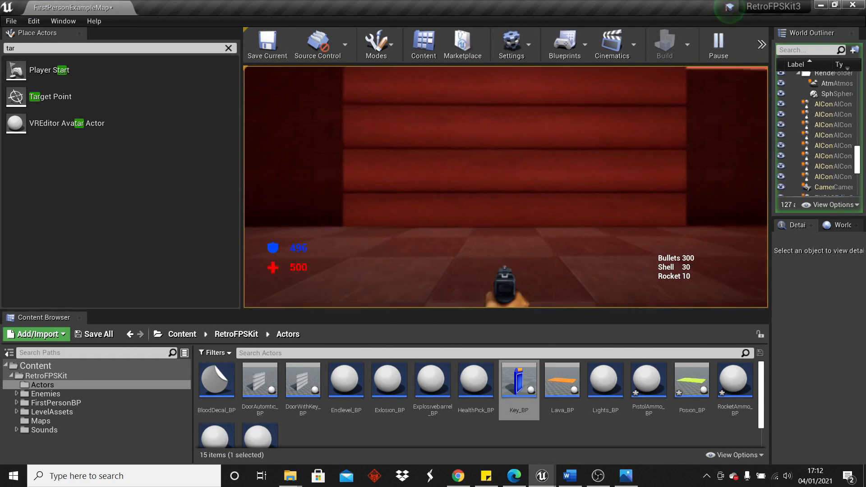
key("Escape")
key("f")
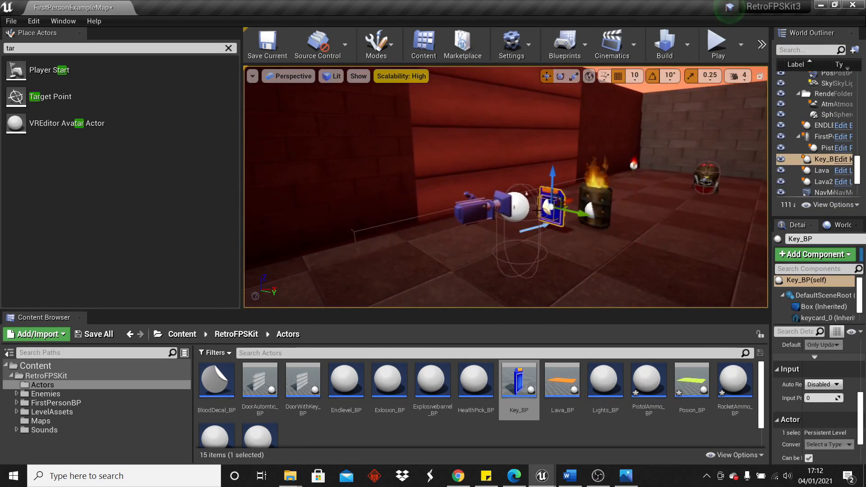
key("Delete")
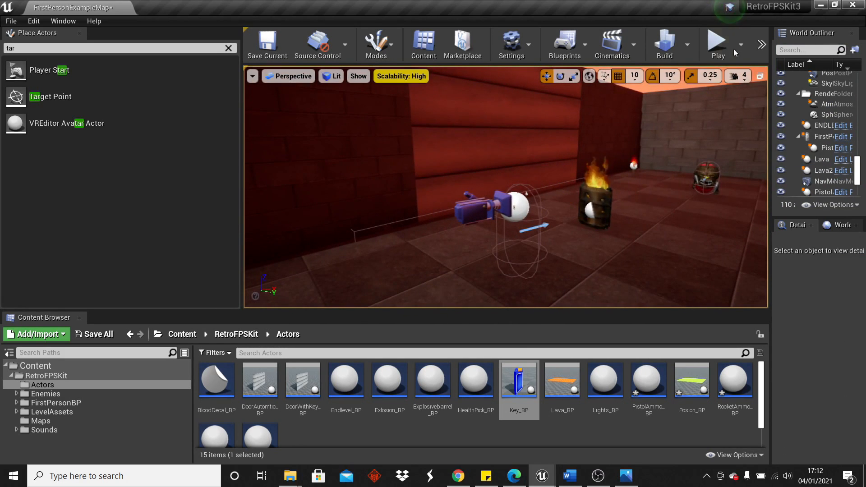
Step: Play-test the barrel room by shooting the attacking enemy, and end the session
left_click(732, 48)
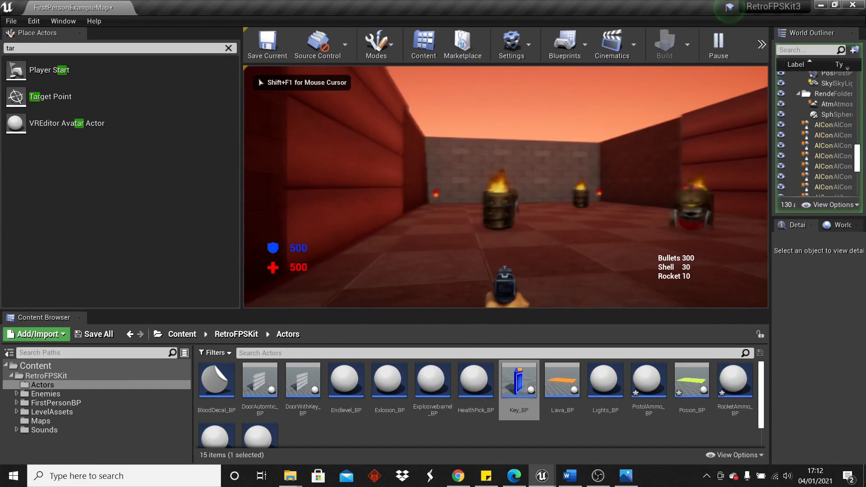
left_click(506, 187)
left_click(506, 187)
left_click(506, 187)
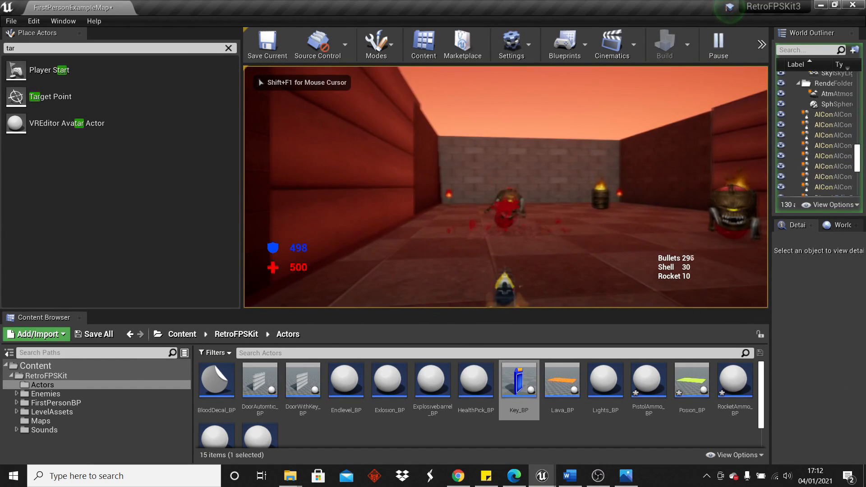
key("w")
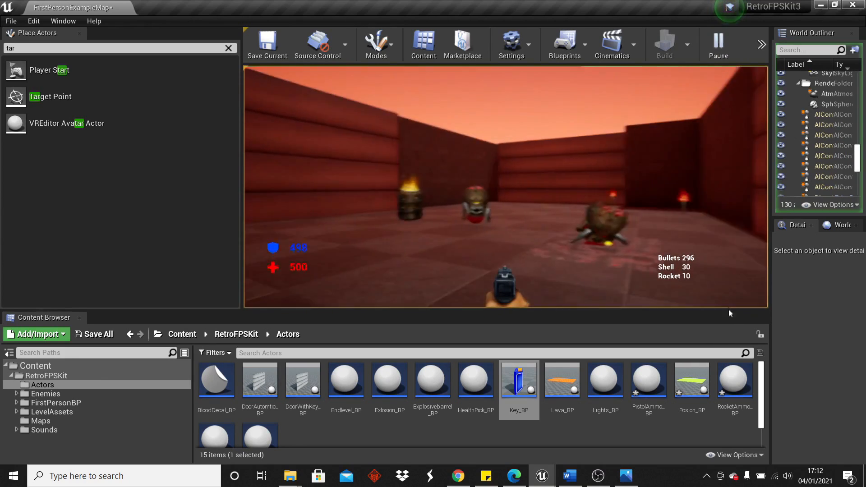
key("Escape")
Step: Place Endlevel_BP near the barrel room's brick wall and check the Add Enemy Count To Level section of RangedCharacter_BP
right_click_drag(416, 287, 525, 258)
left_click_drag(357, 398, 431, 177)
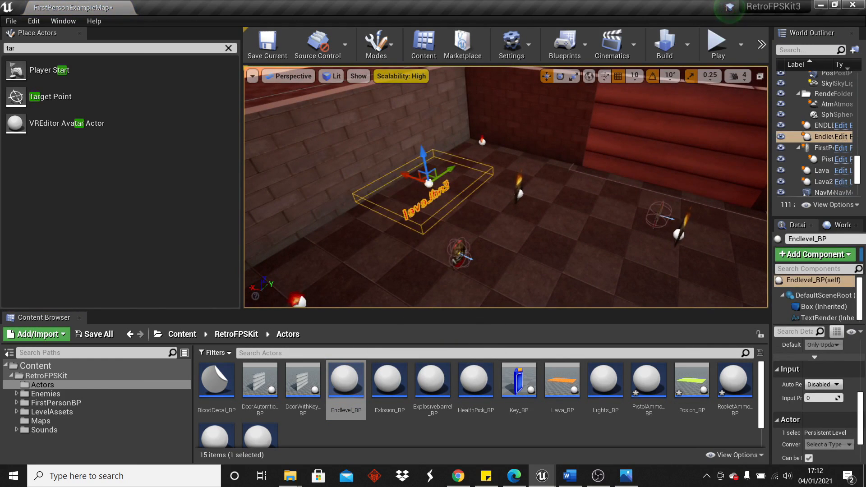
left_click(459, 254)
left_click(847, 142)
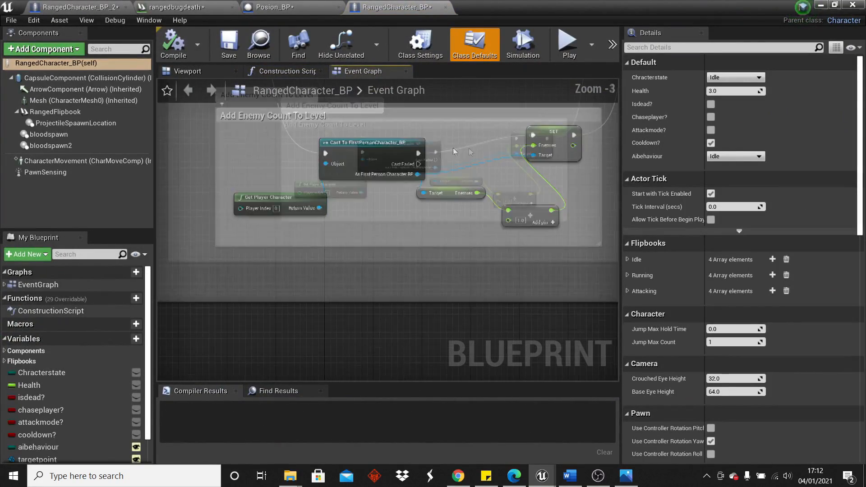
left_click(822, 5)
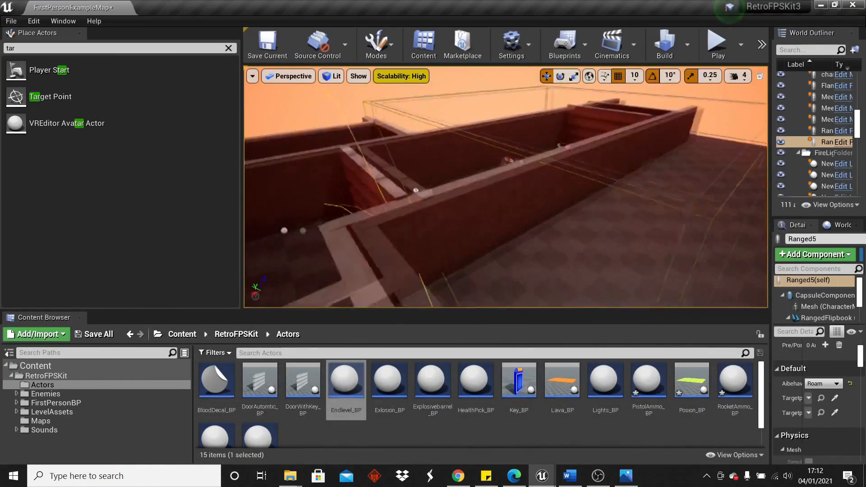
Step: Place PistolAmmo_BP among the barrels, and play-test the room through to the EndLevel zone and the main menu's Play Game option
left_click_drag(649, 379, 587, 255)
right_click_drag(593, 237, 595, 237)
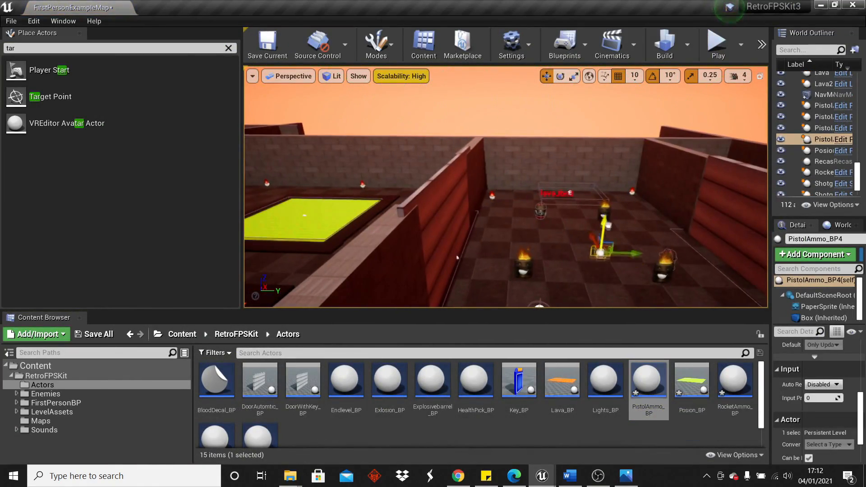
left_click(717, 44)
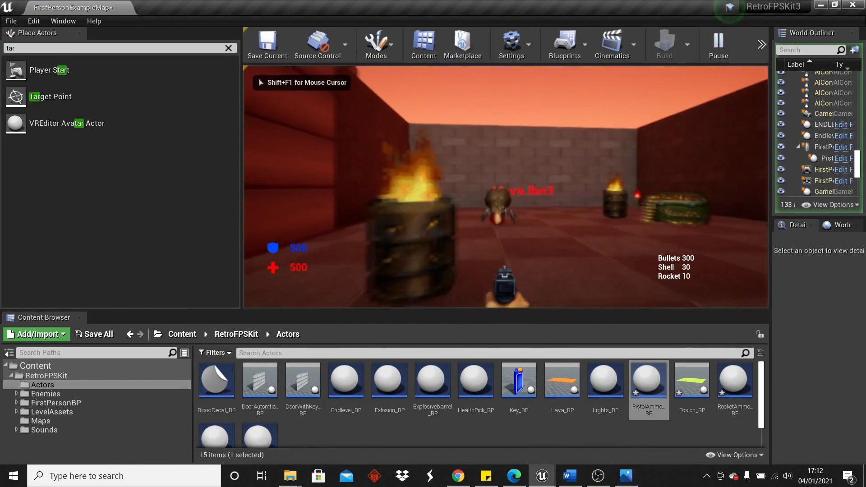
left_click(506, 187)
left_click(506, 187)
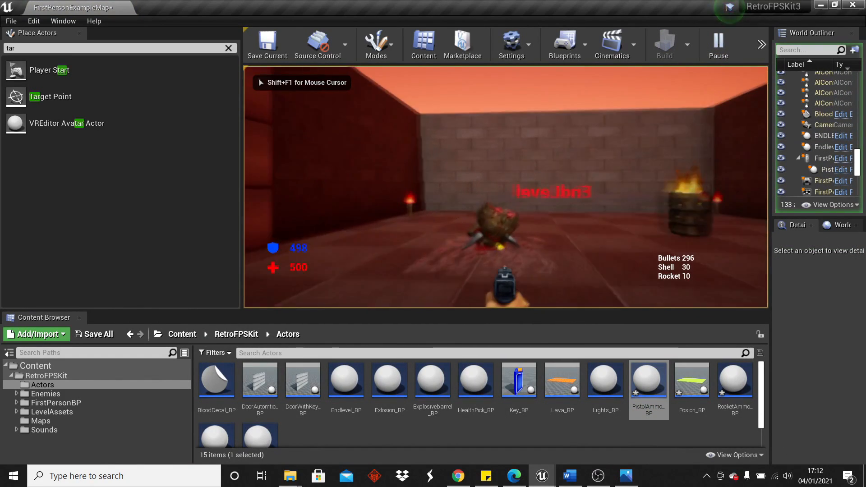
key("w")
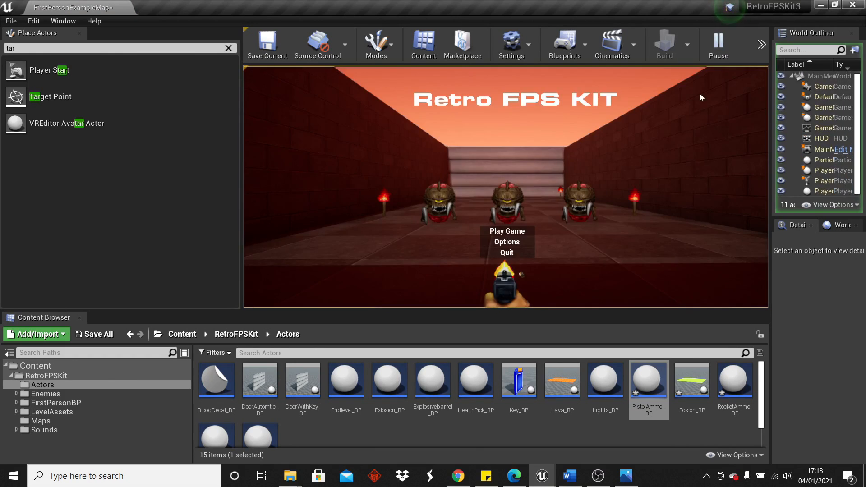
left_click(521, 231)
key("Escape")
Step: Delete the Endlevel_BP actor from the barrel room
right_click_drag(582, 218, 523, 189)
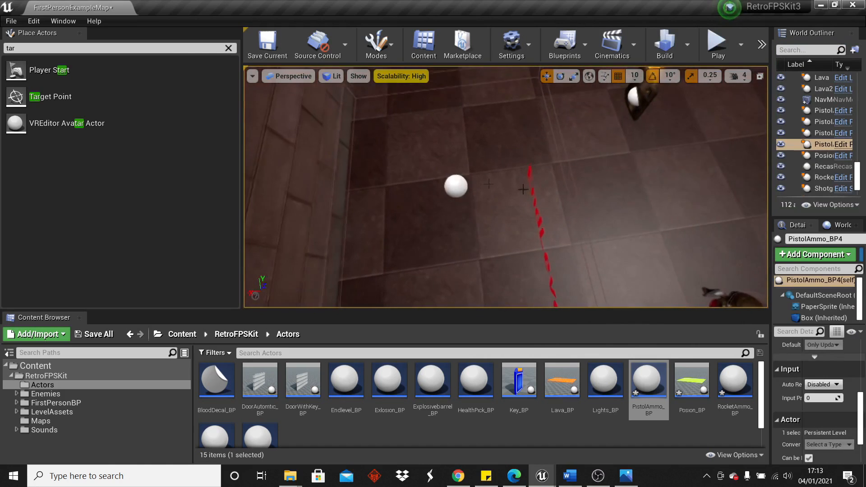
left_click(456, 186)
key("Delete")
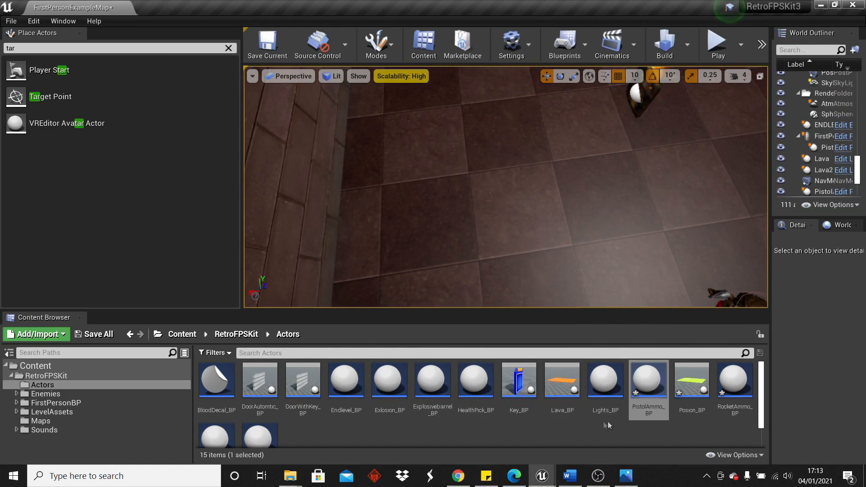
scroll(659, 421, "down", 1)
scroll(503, 205, "down", 5)
right_click_drag(502, 205, 257, 147)
key("w")
key("s")
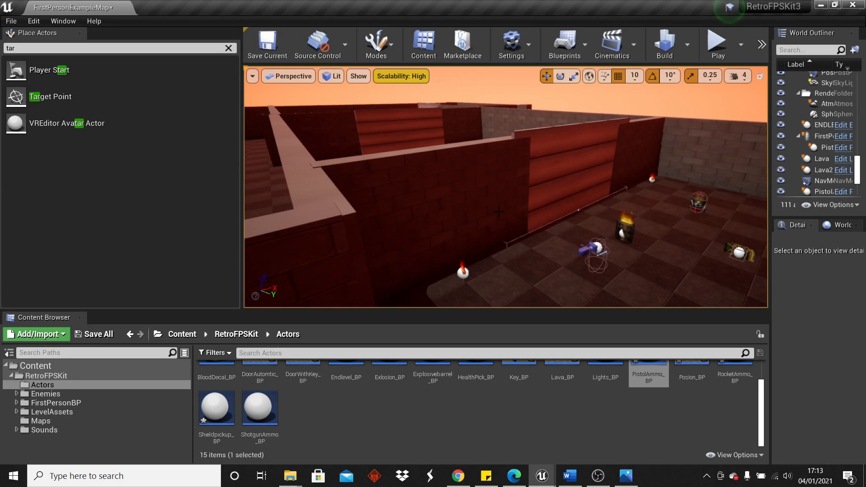
right_click_drag(532, 204, 531, 203)
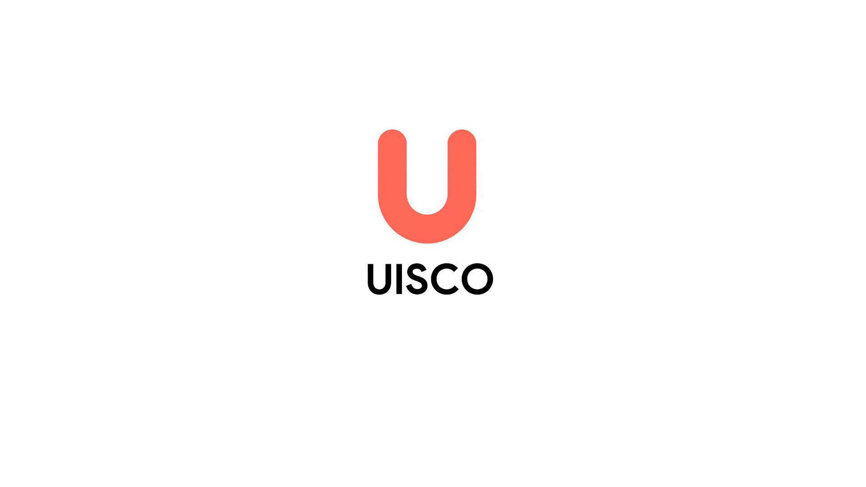